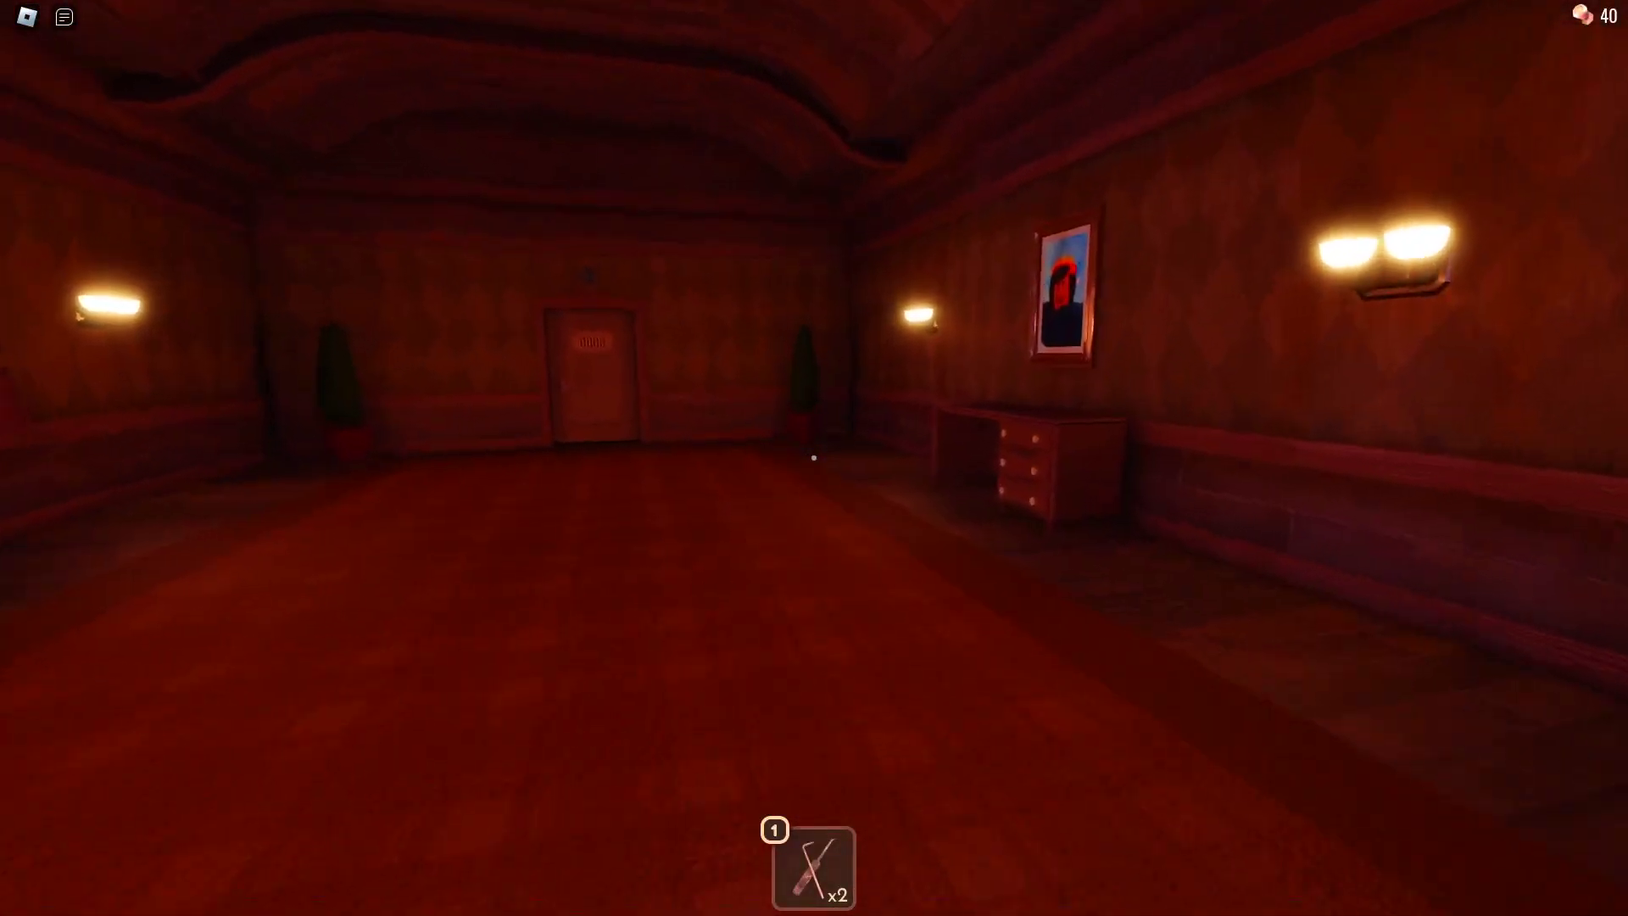
Step: Search the two dresser drawers and step back from the dresser
key("e")
key("e")
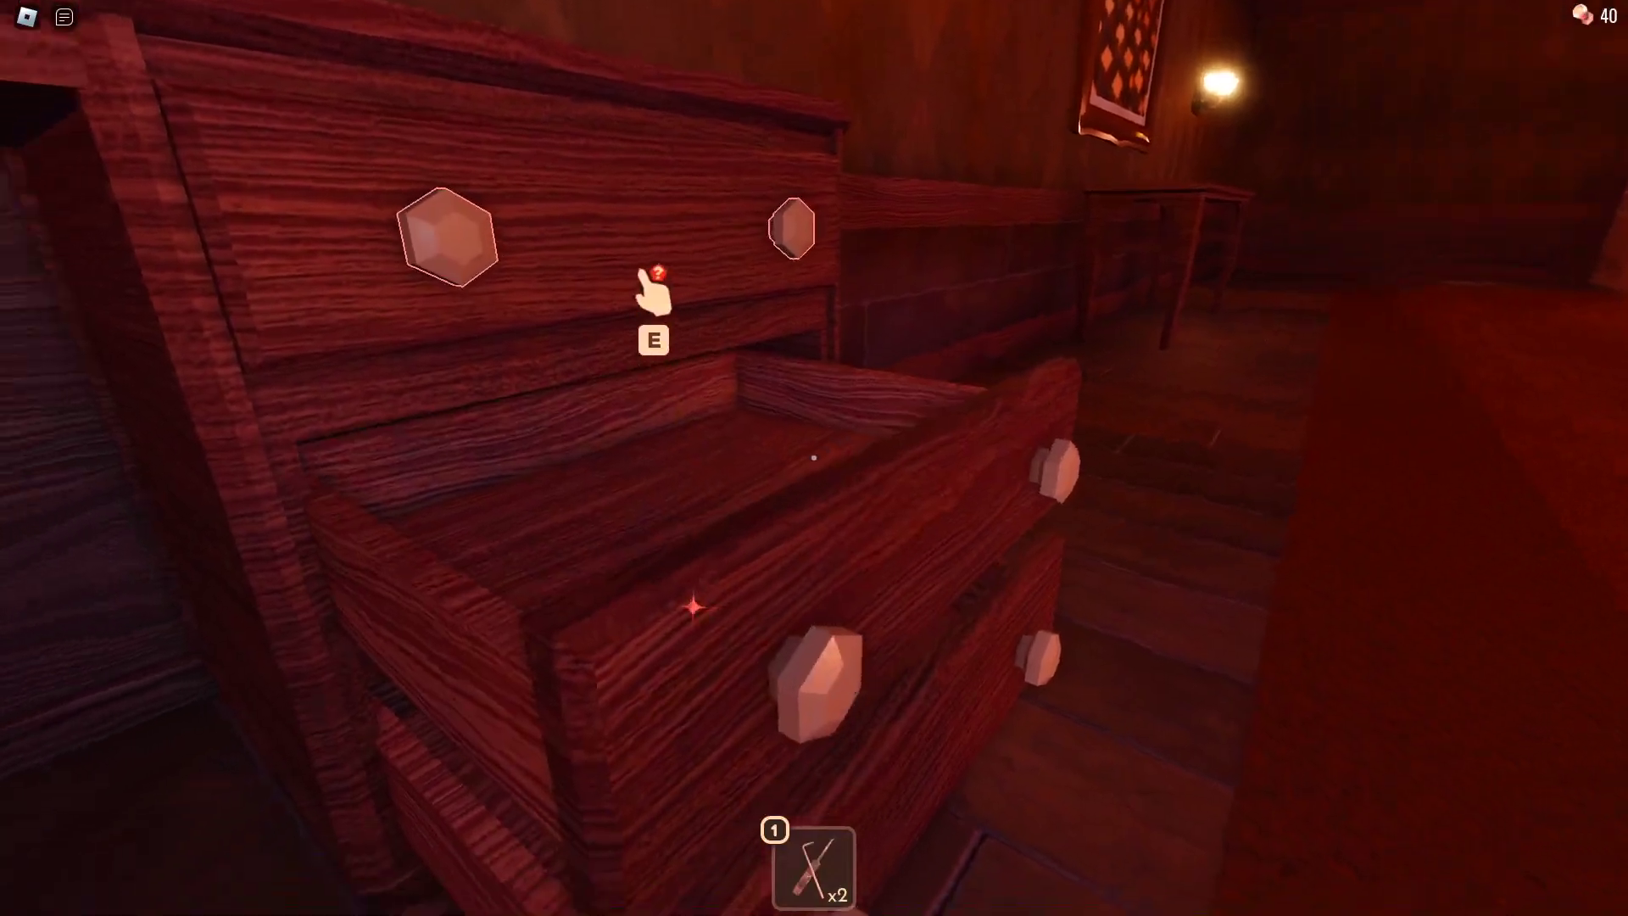
key("e")
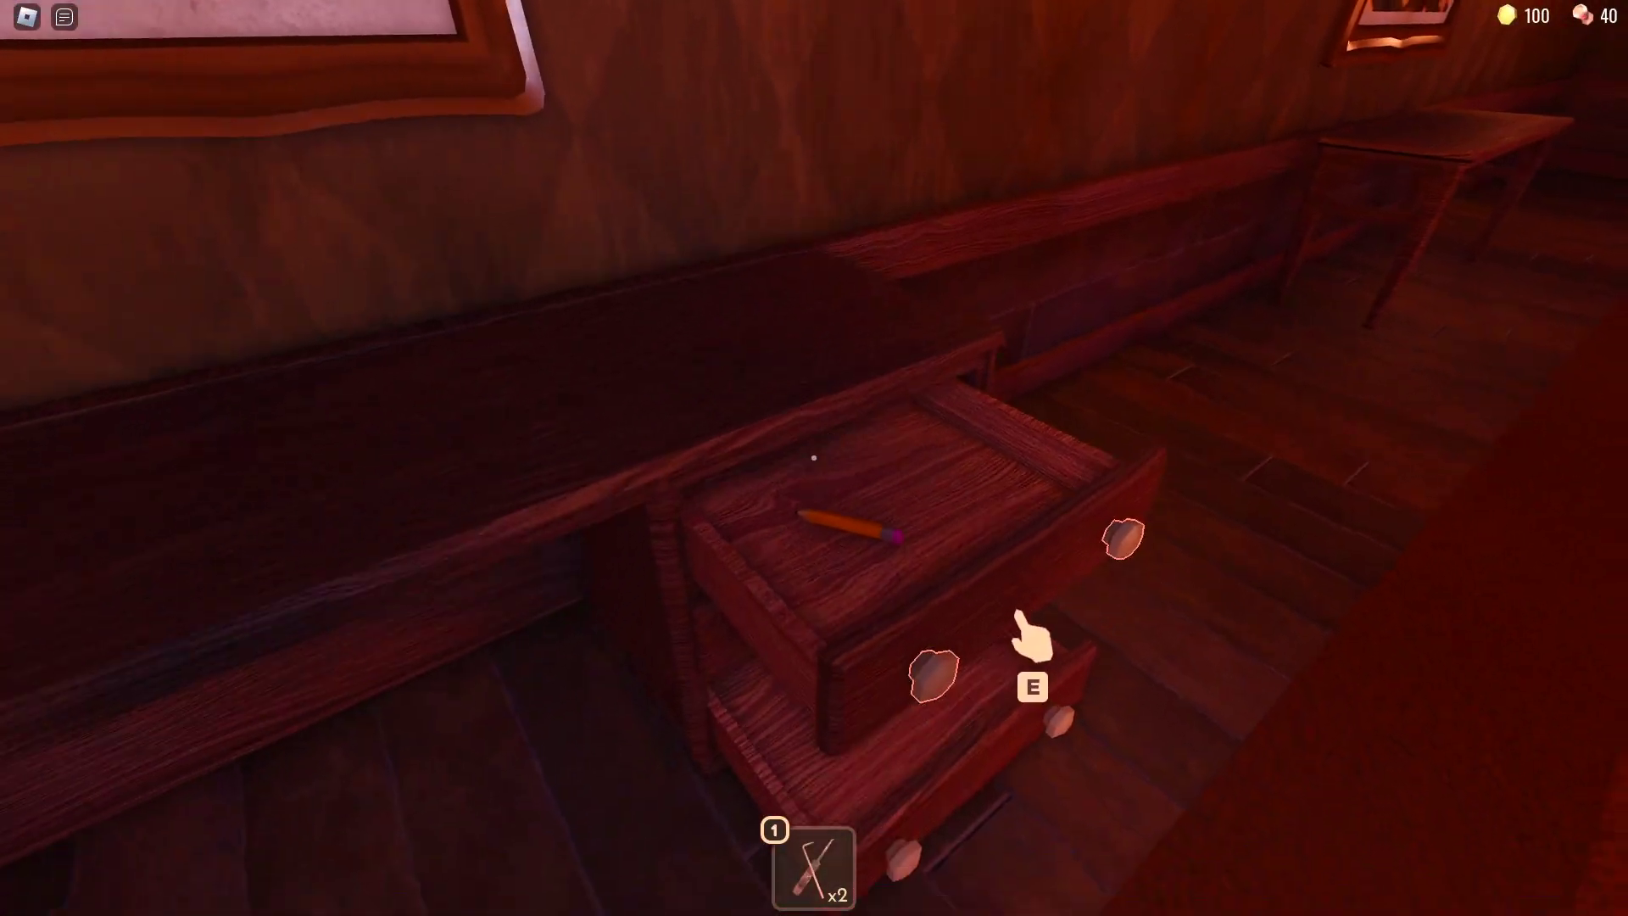
key("s")
Step: Walk through doors 0006 to 0009 into the dim room beyond
key("w")
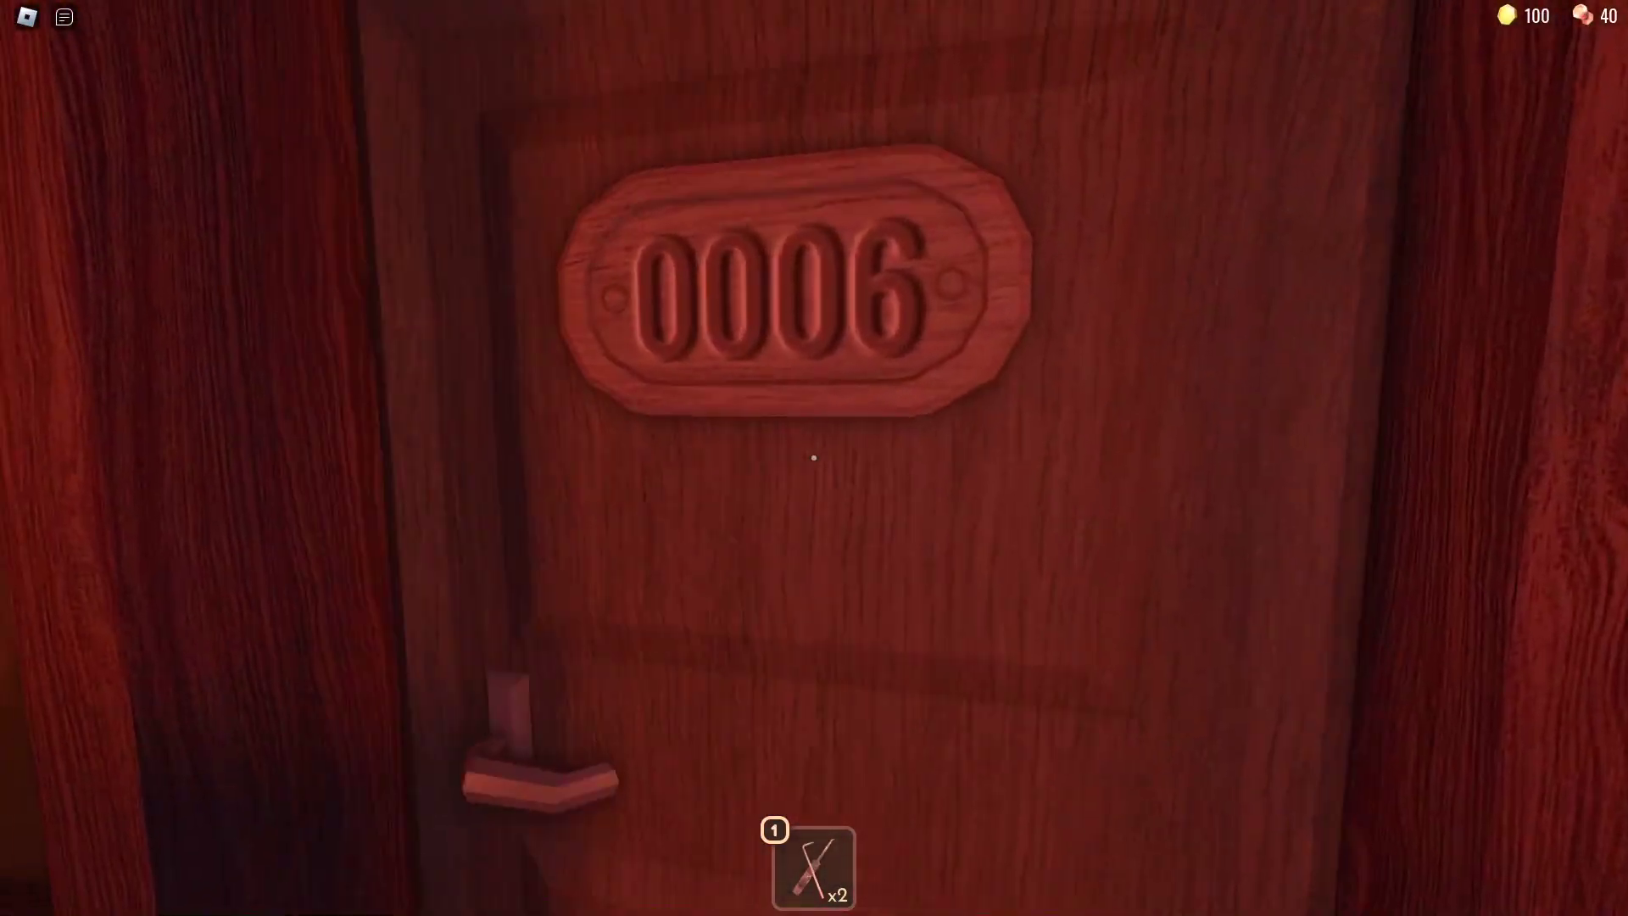
key("w")
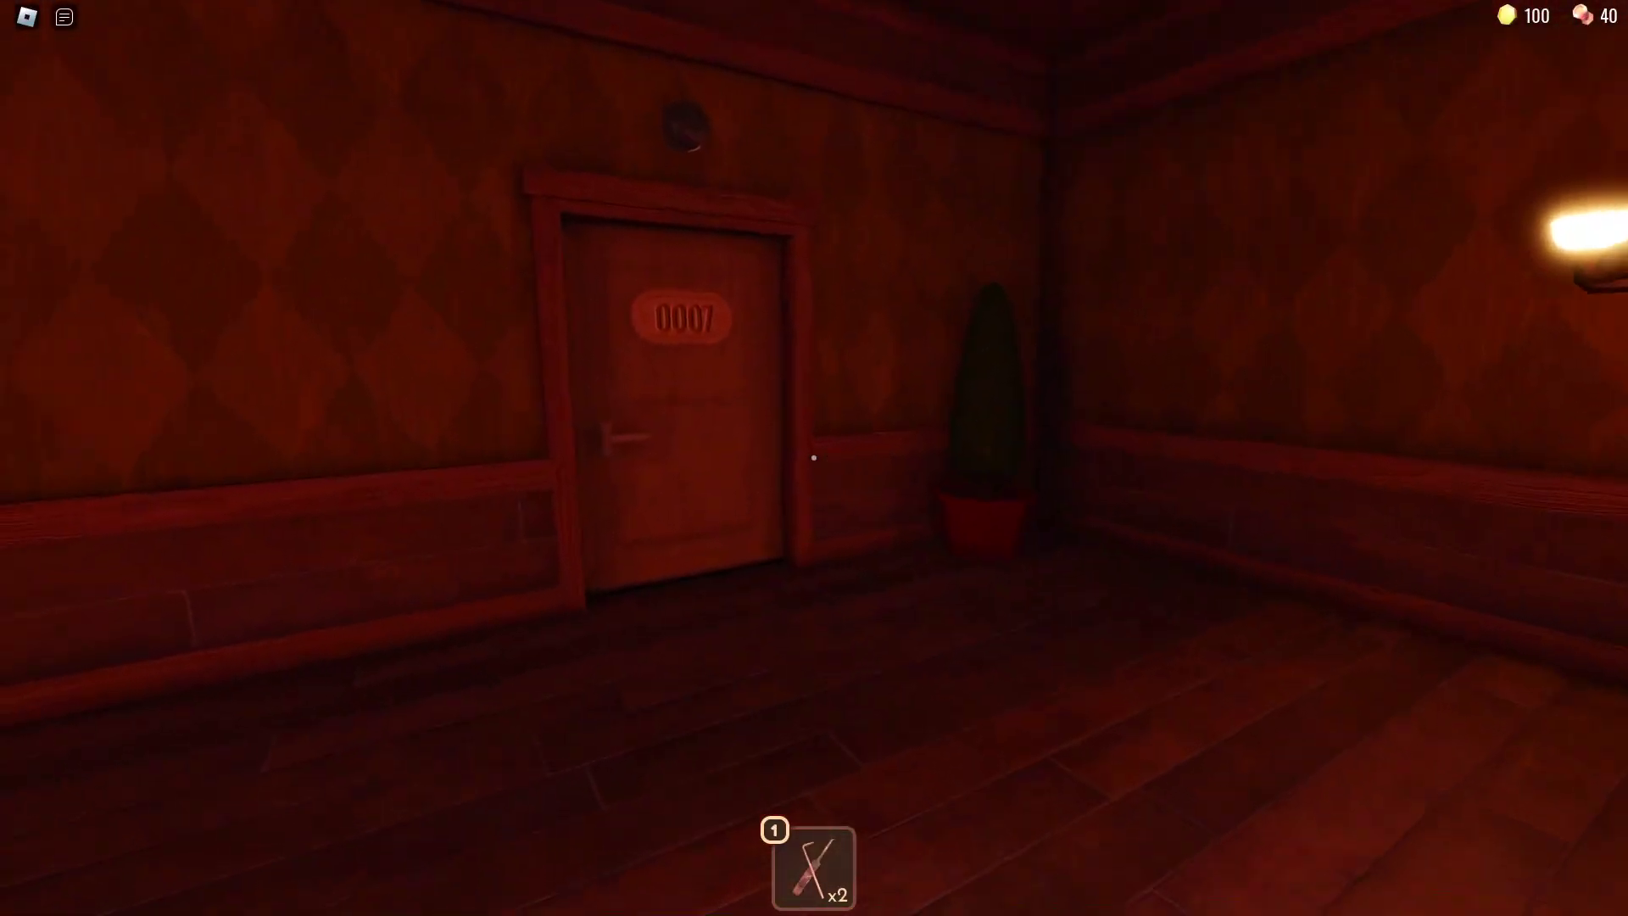
key("w")
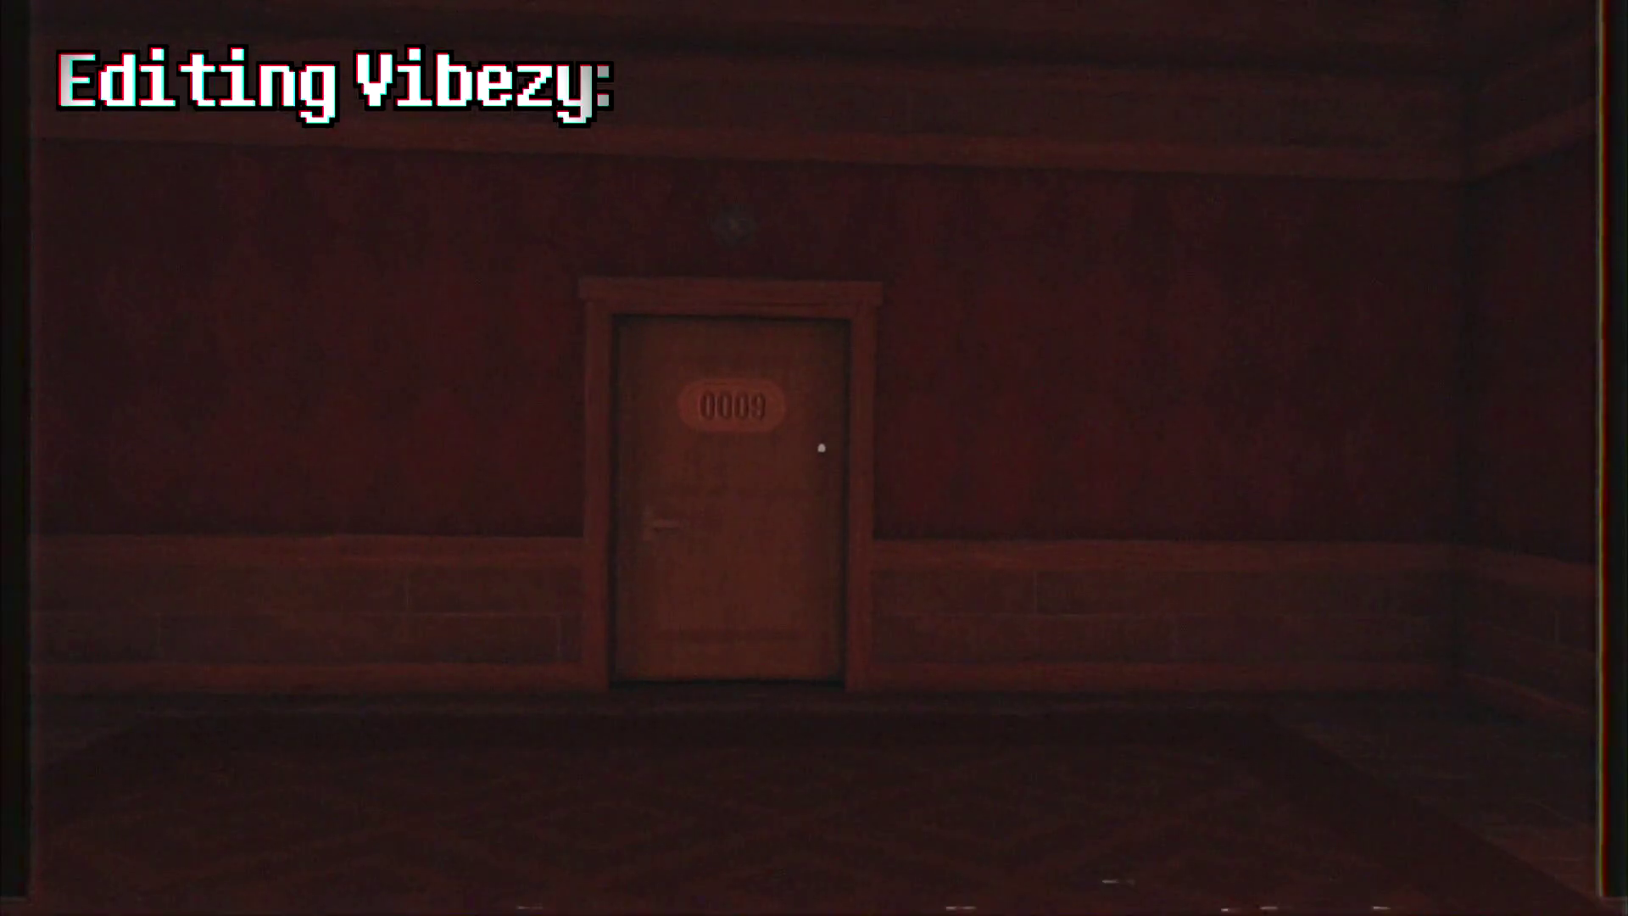
key("w")
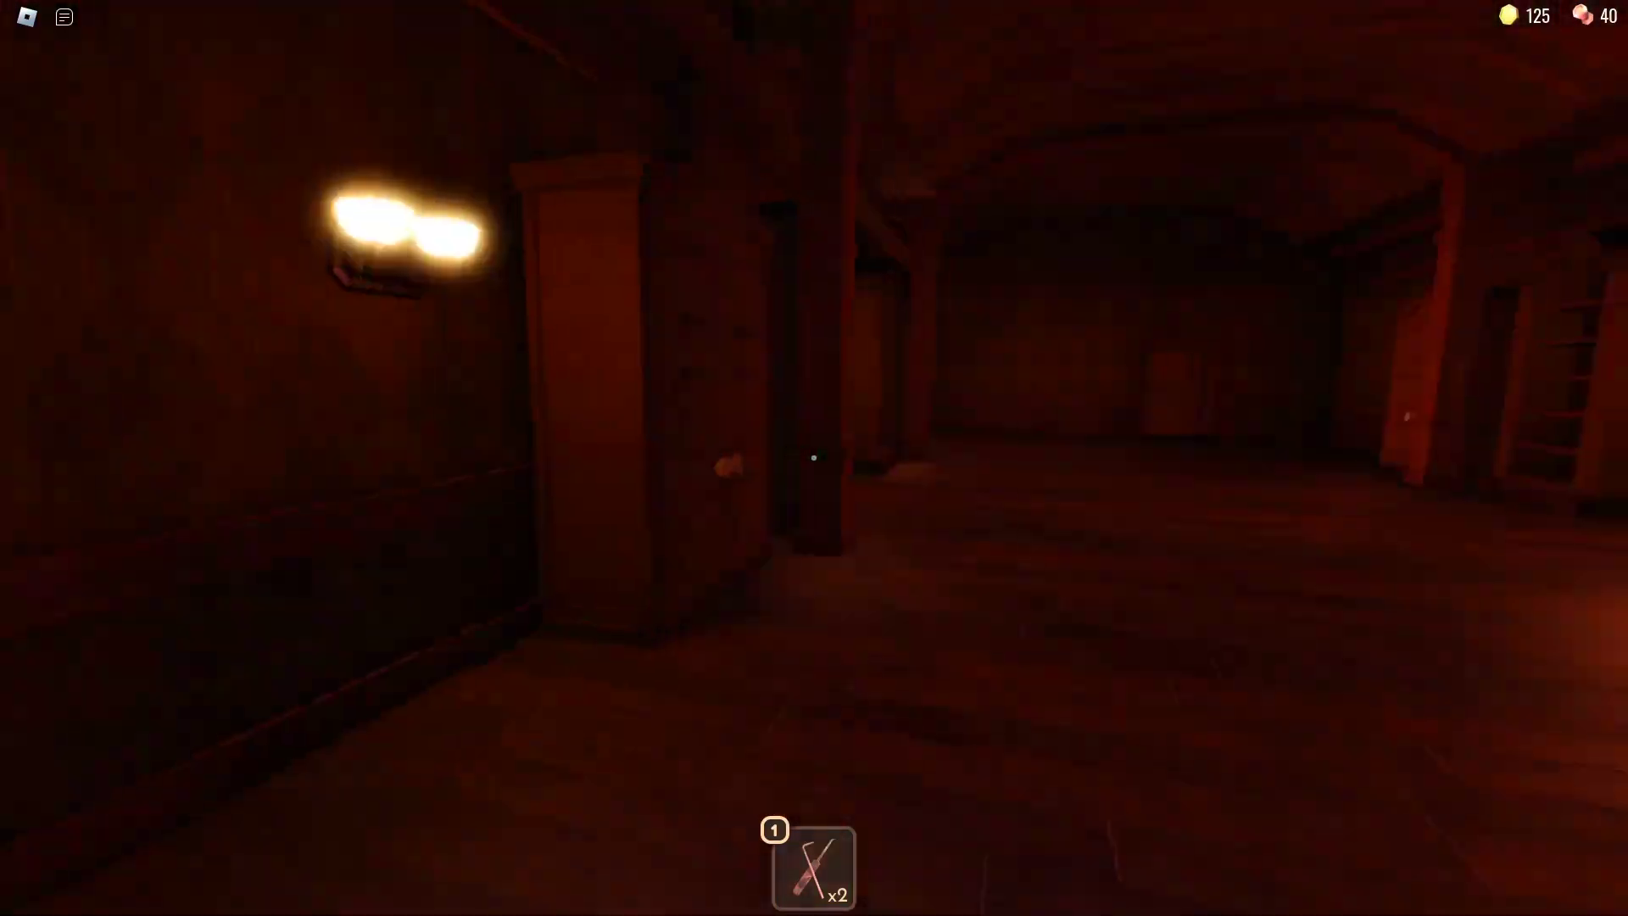
Step: Loot the envelope and a coin from the drawers in the new room
key("w")
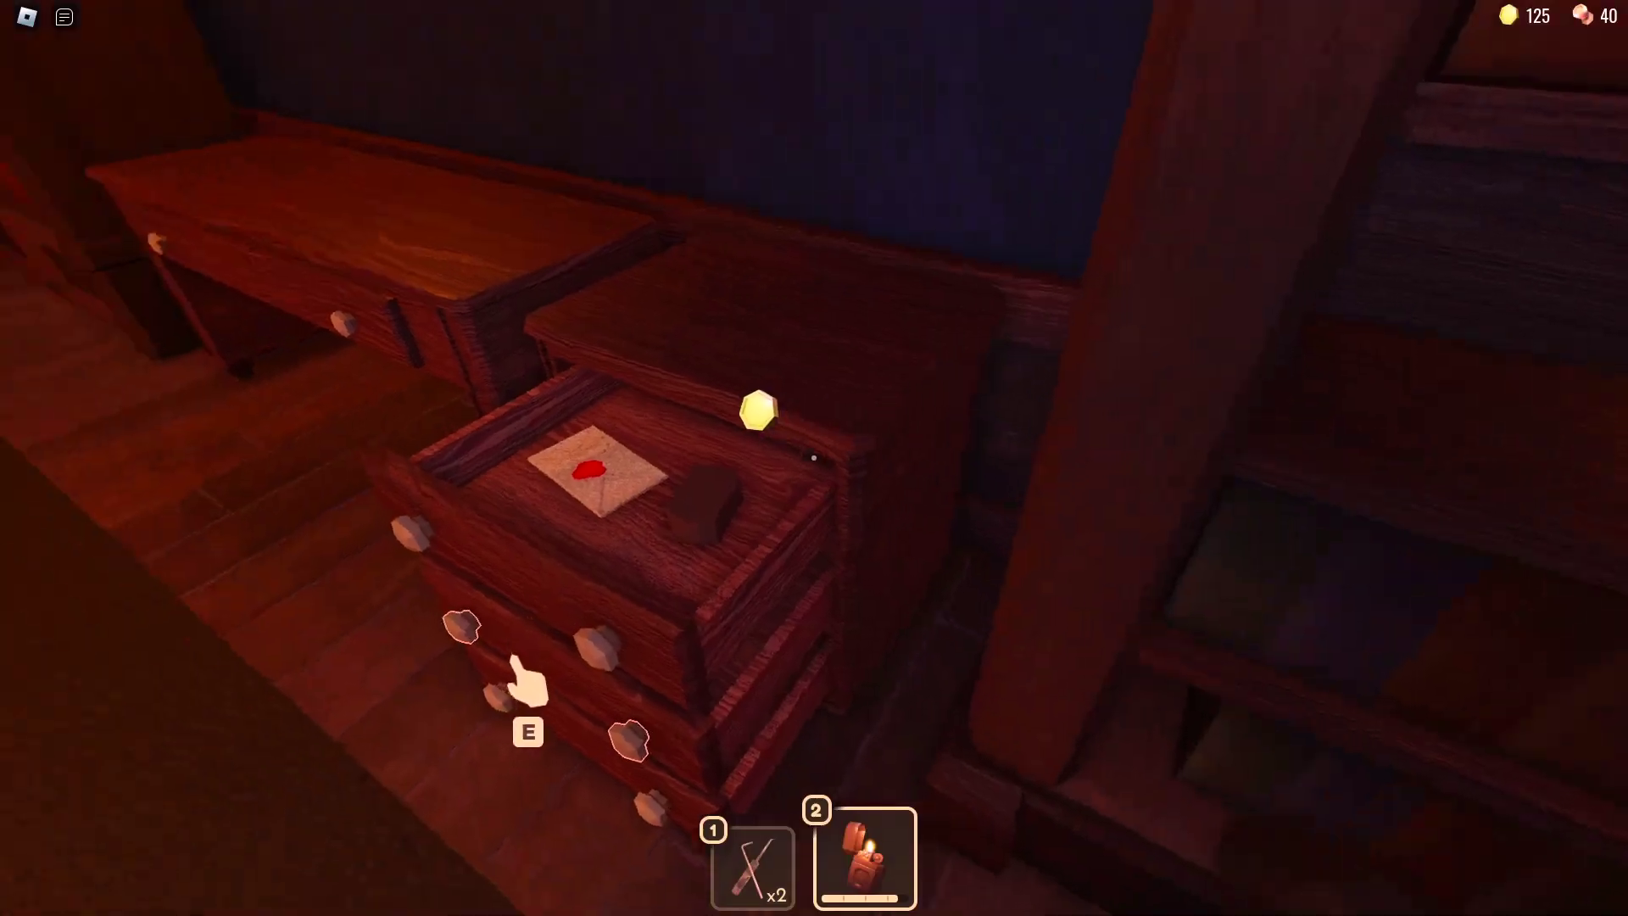
key("e")
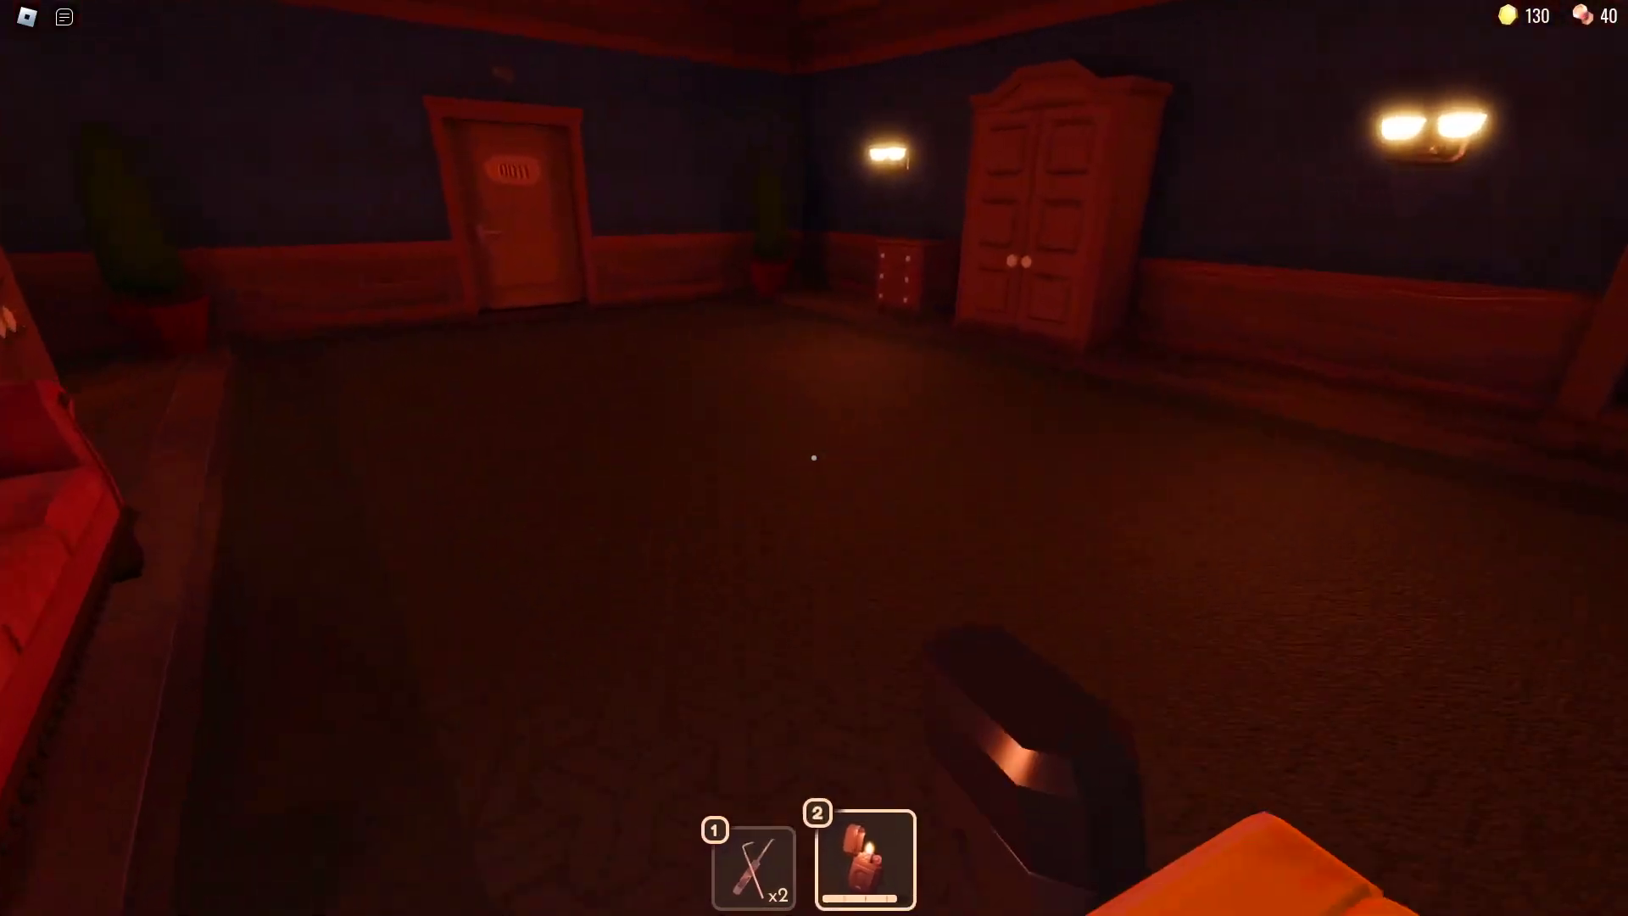
key("e")
Step: Enter the dark room past door 0011, light the lighter and search the desk drawers
key("w")
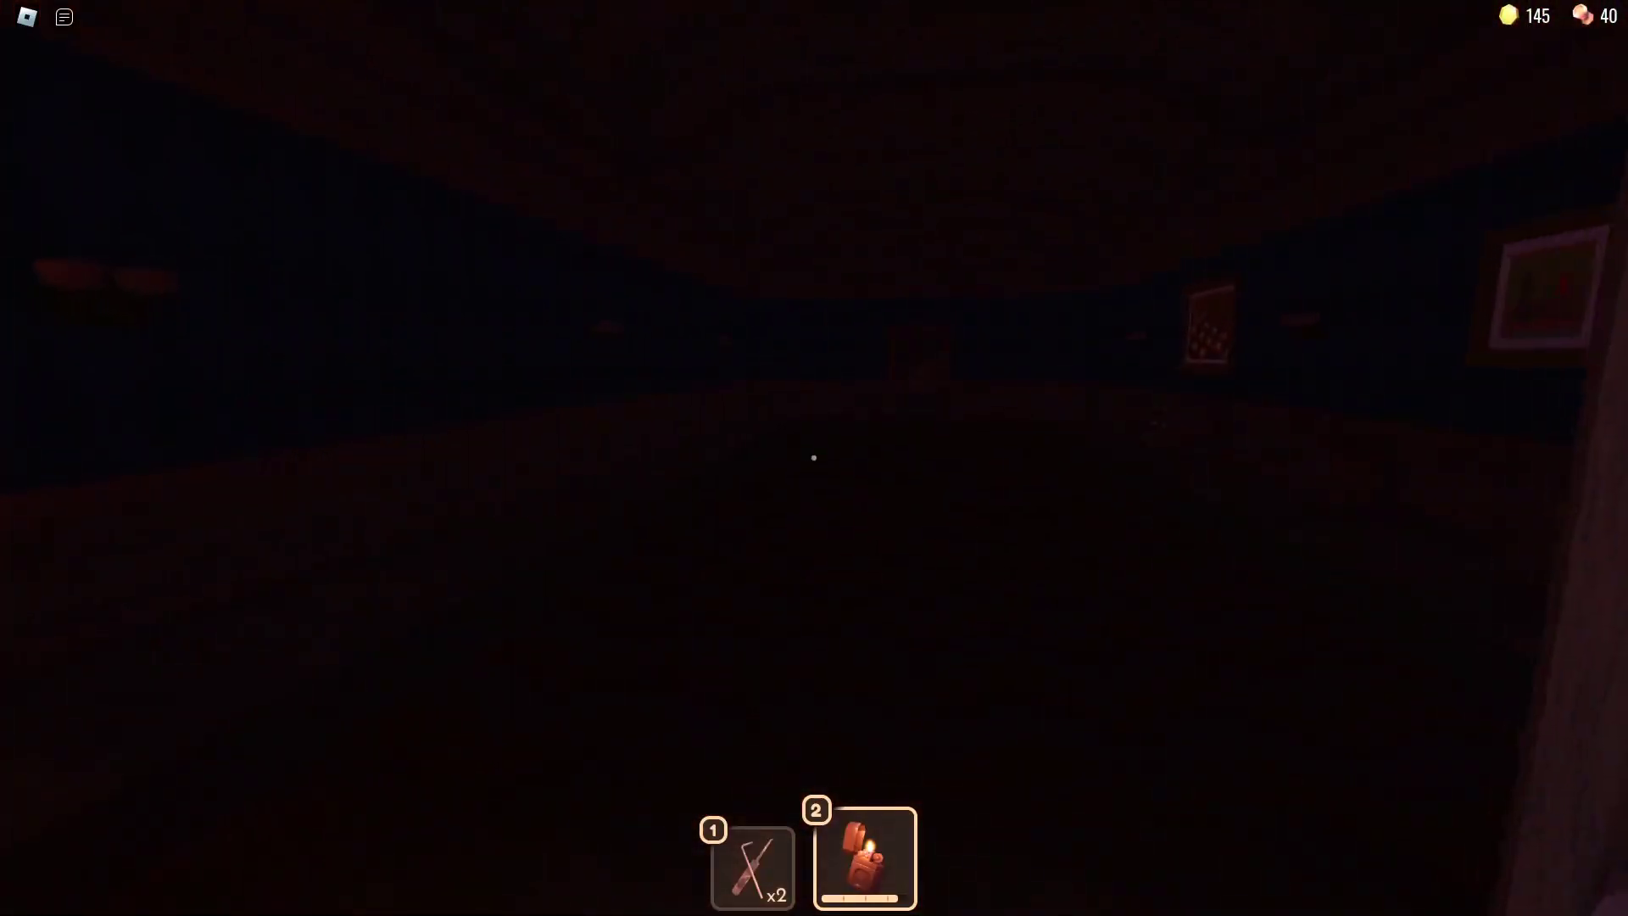
key("w")
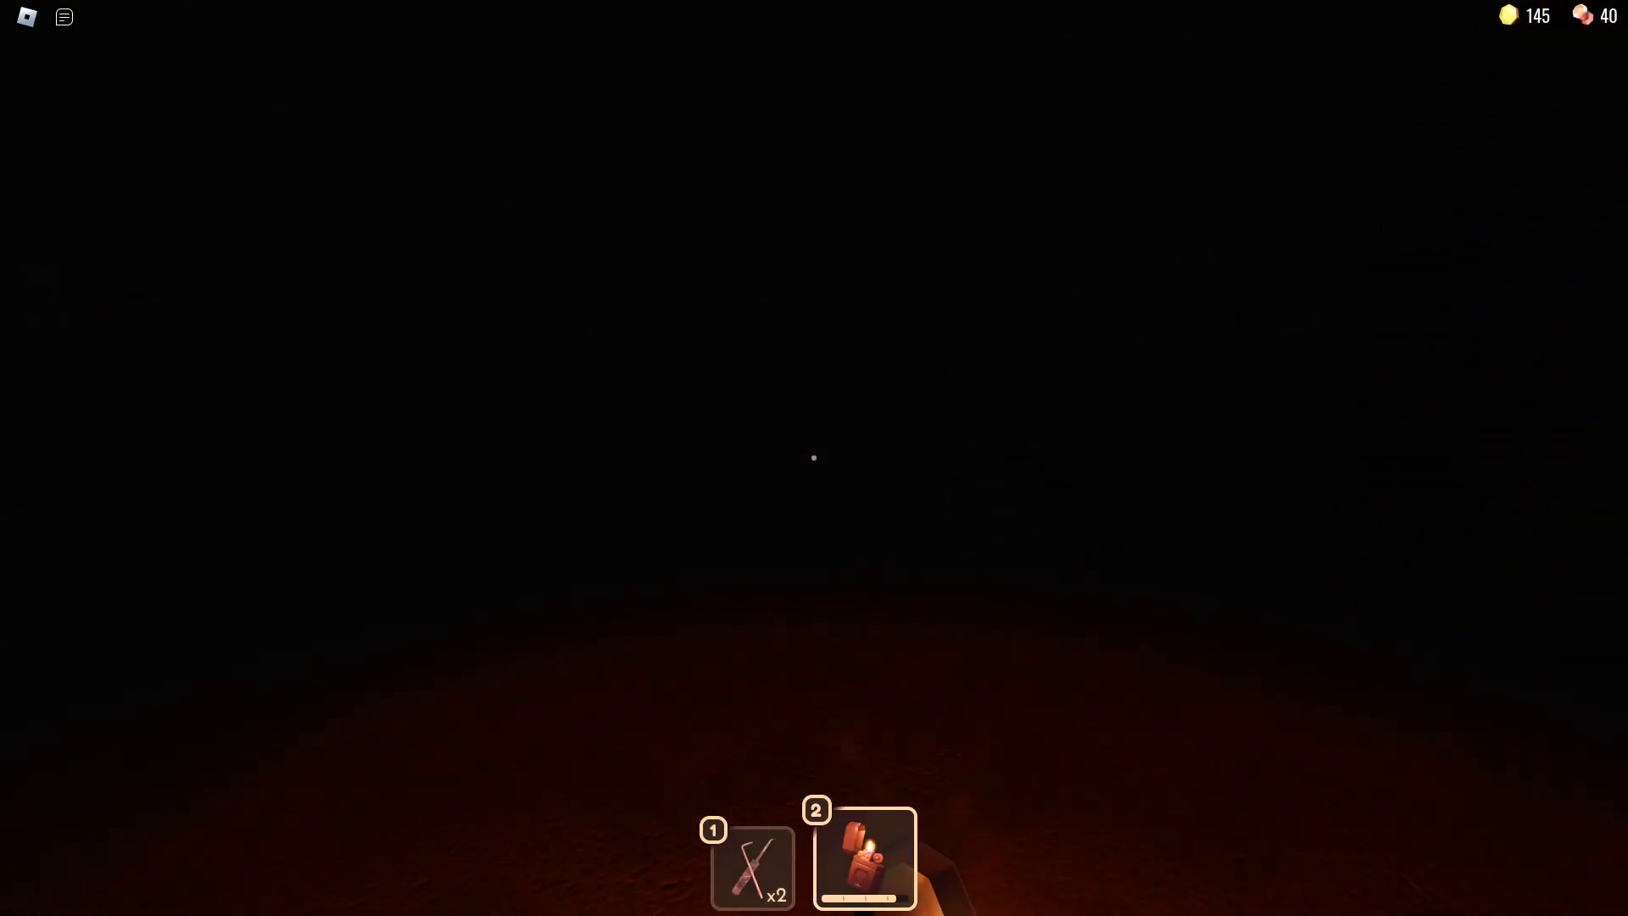
key("w")
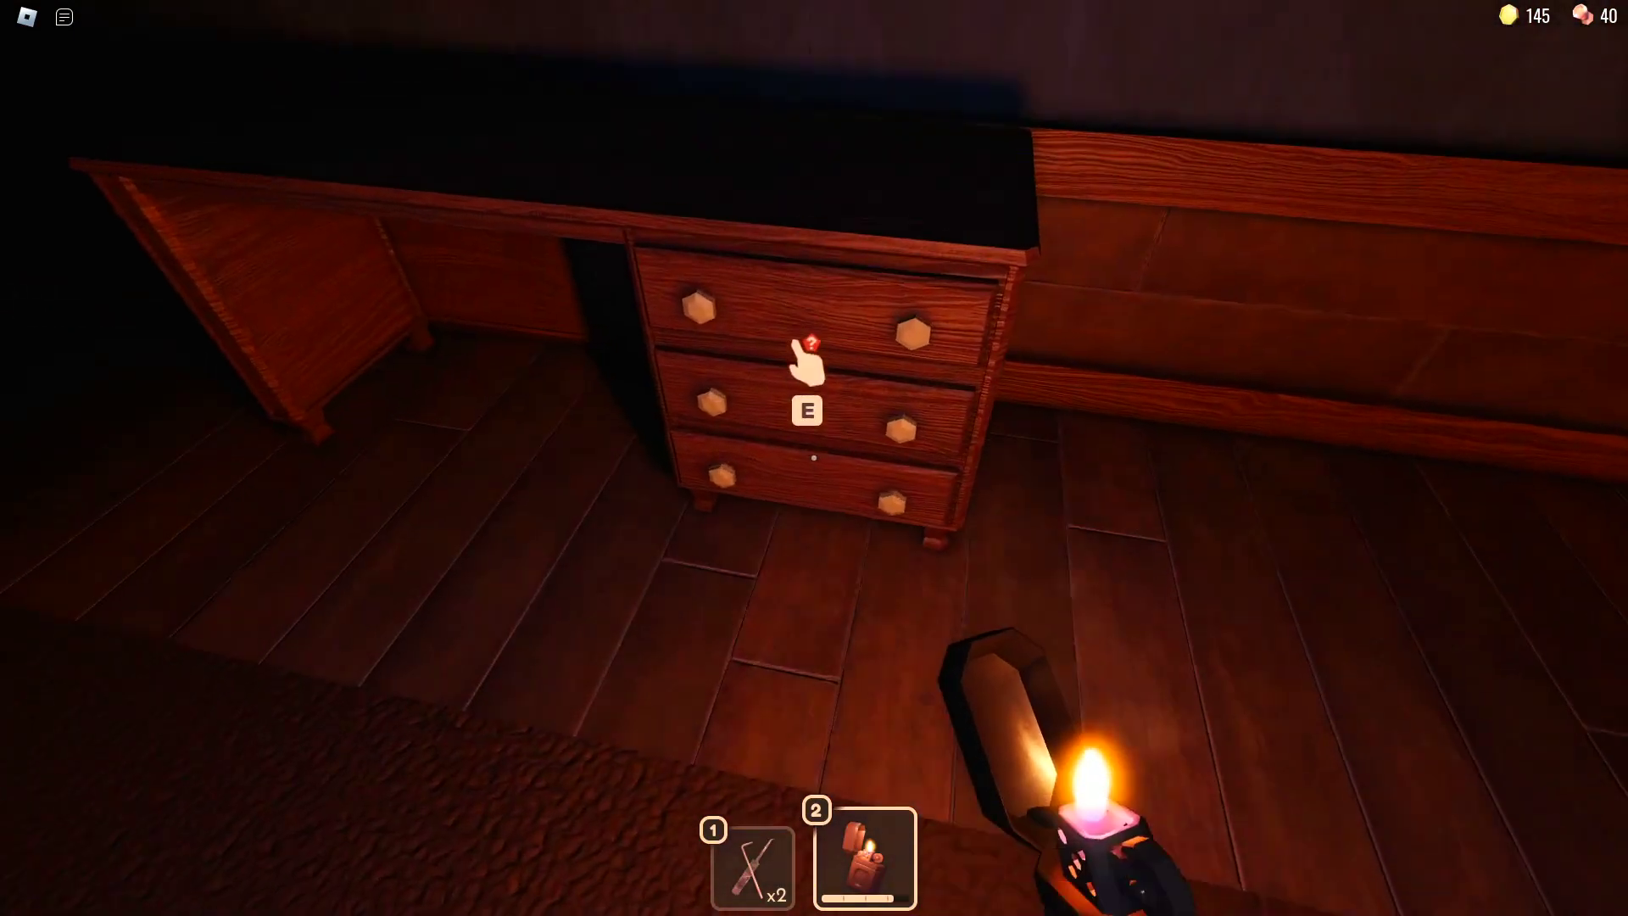
key("e")
key("e")
key("e")
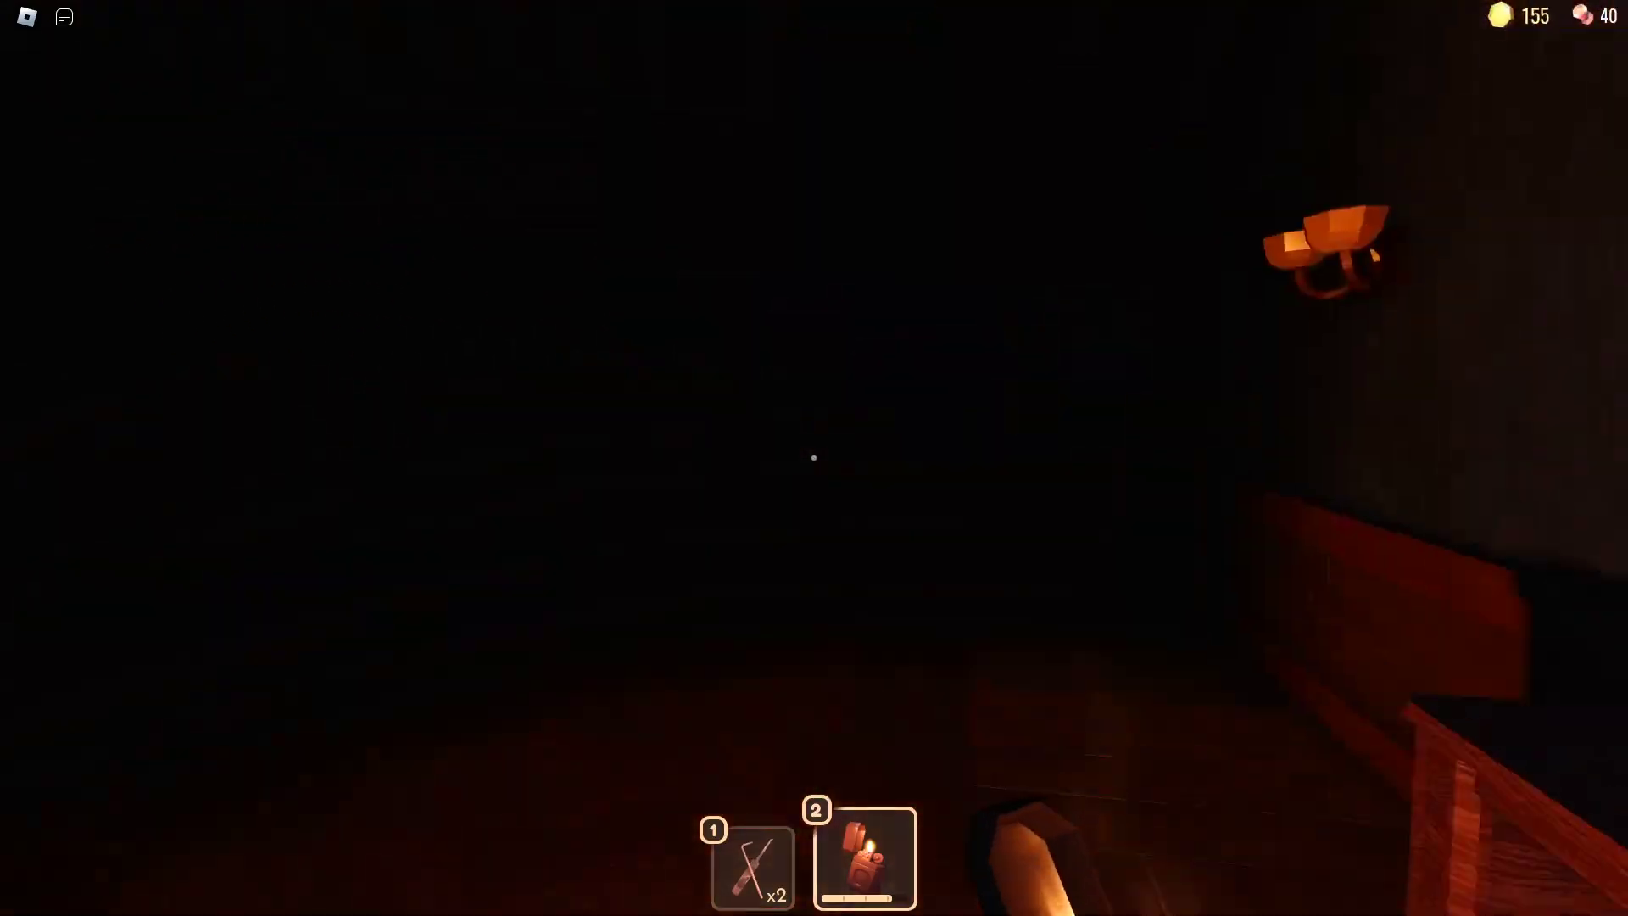
Step: Pass under the stairs, through the bookshelf room and through door 0012
key("w")
key("w")
key("w")
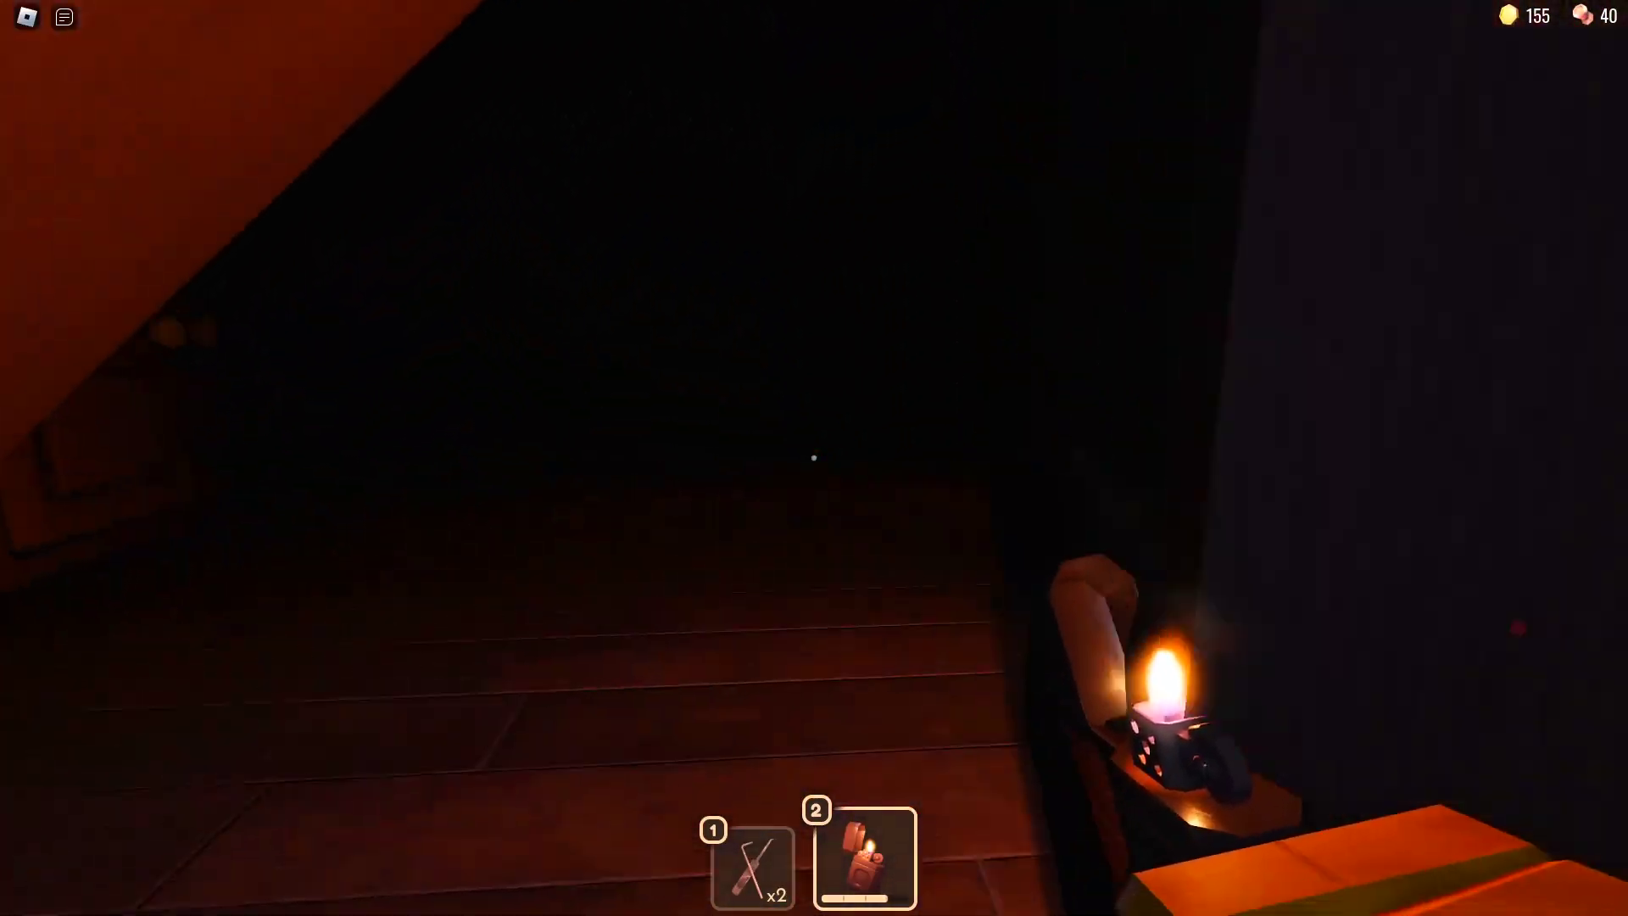
key("w")
key("w")
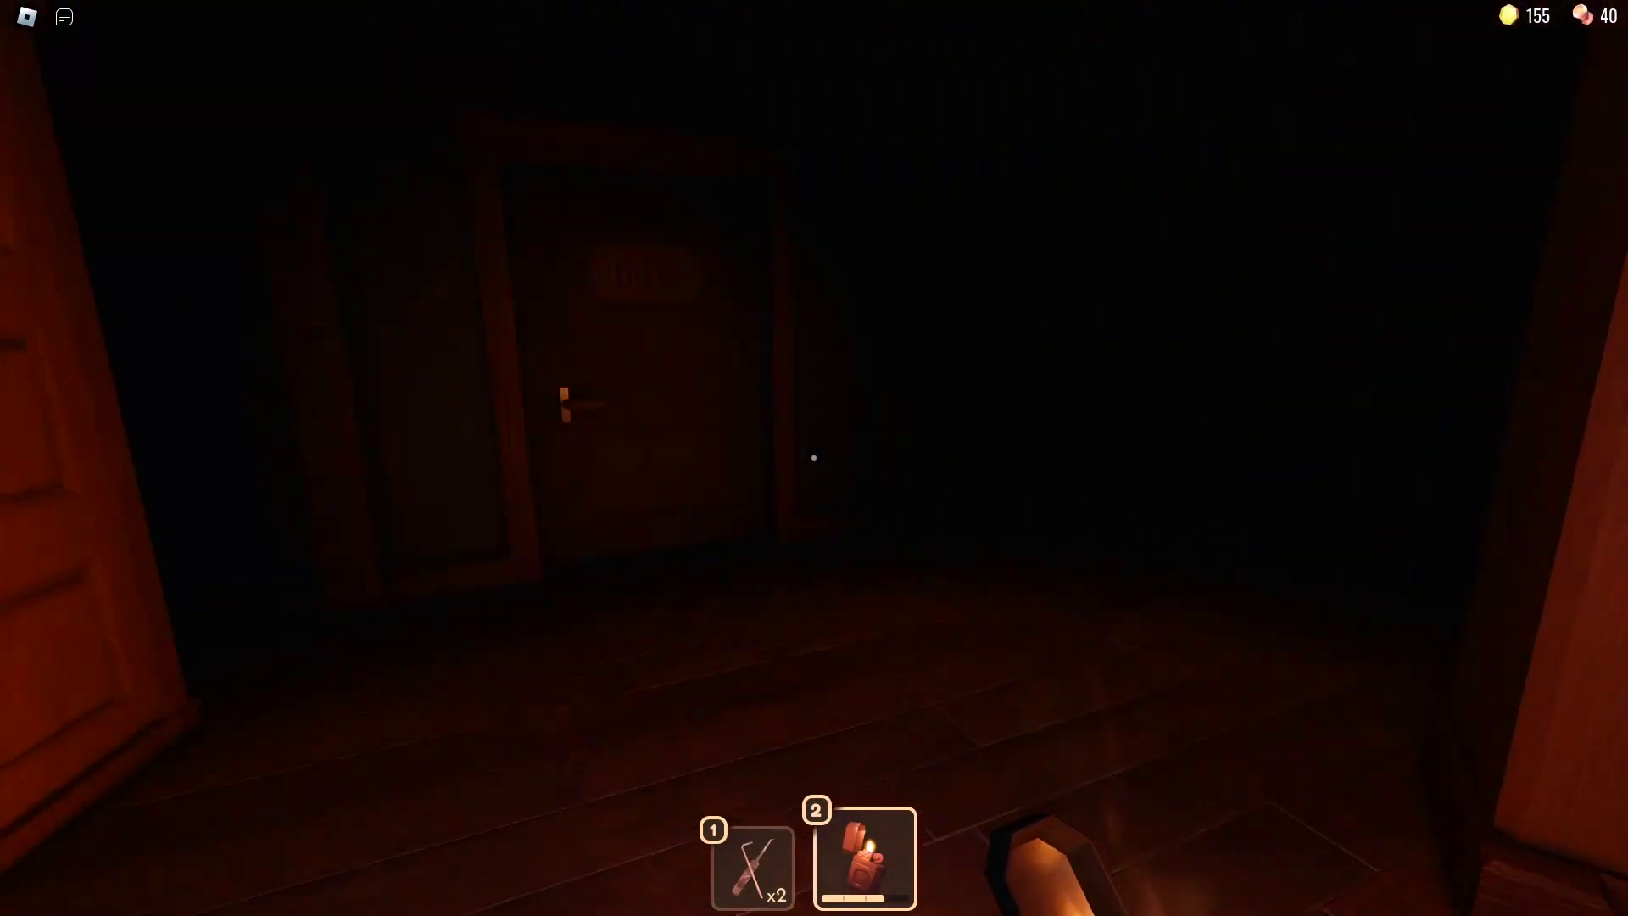
key("w")
key("w")
key("w")
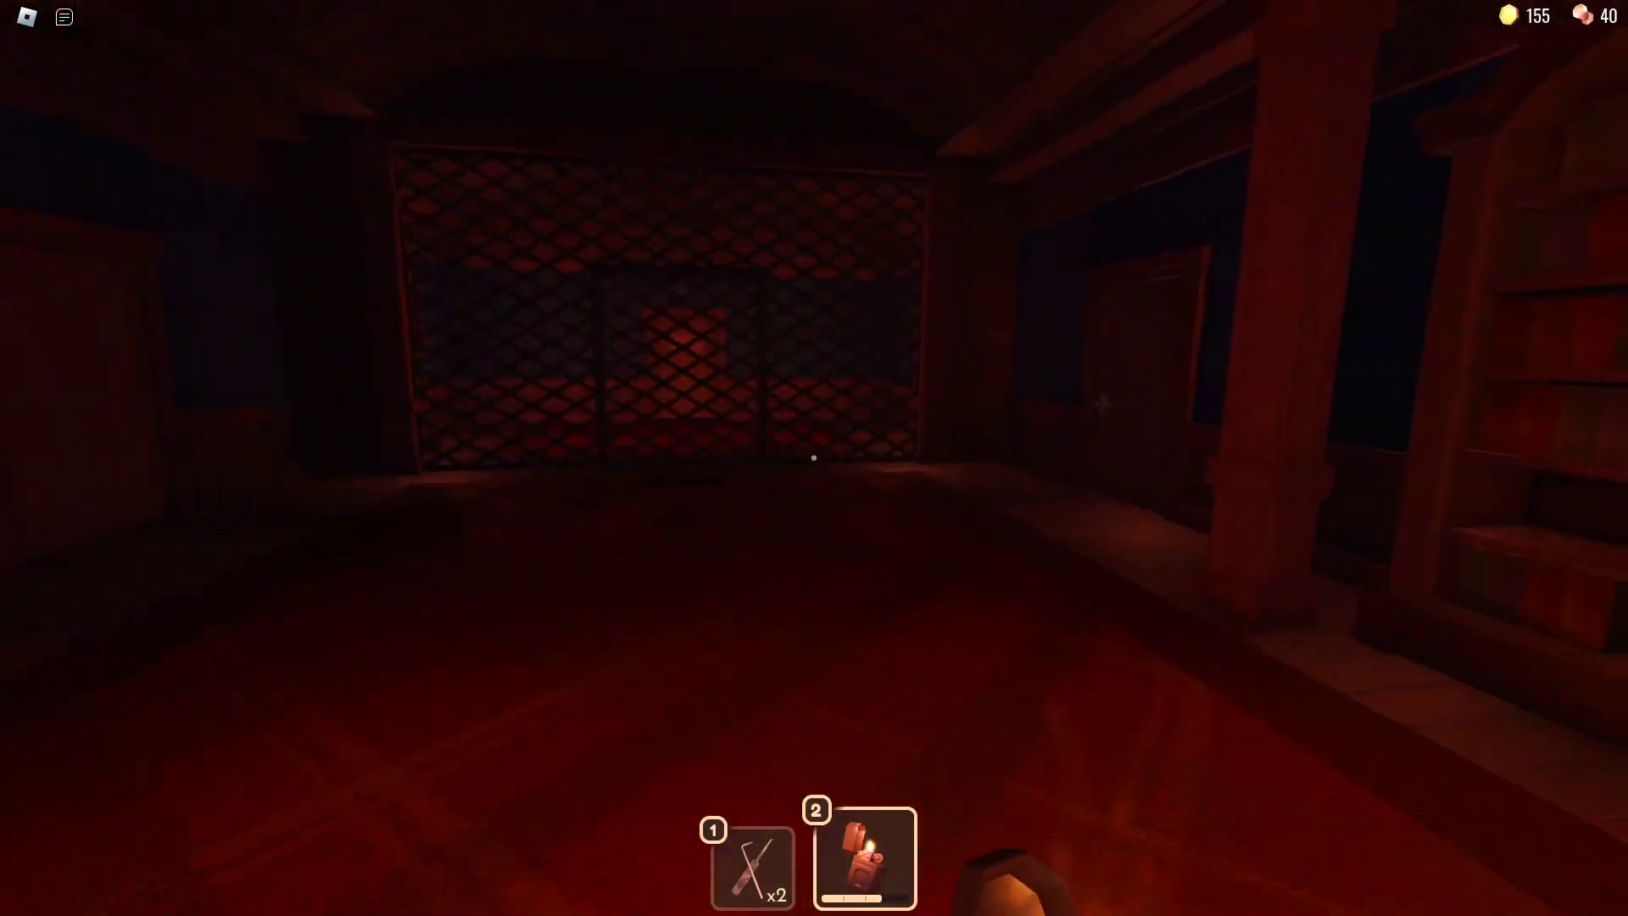
Step: Walk down the brick hallway and cross the barrel cellar
key("w")
key("w")
key("w")
key("w")
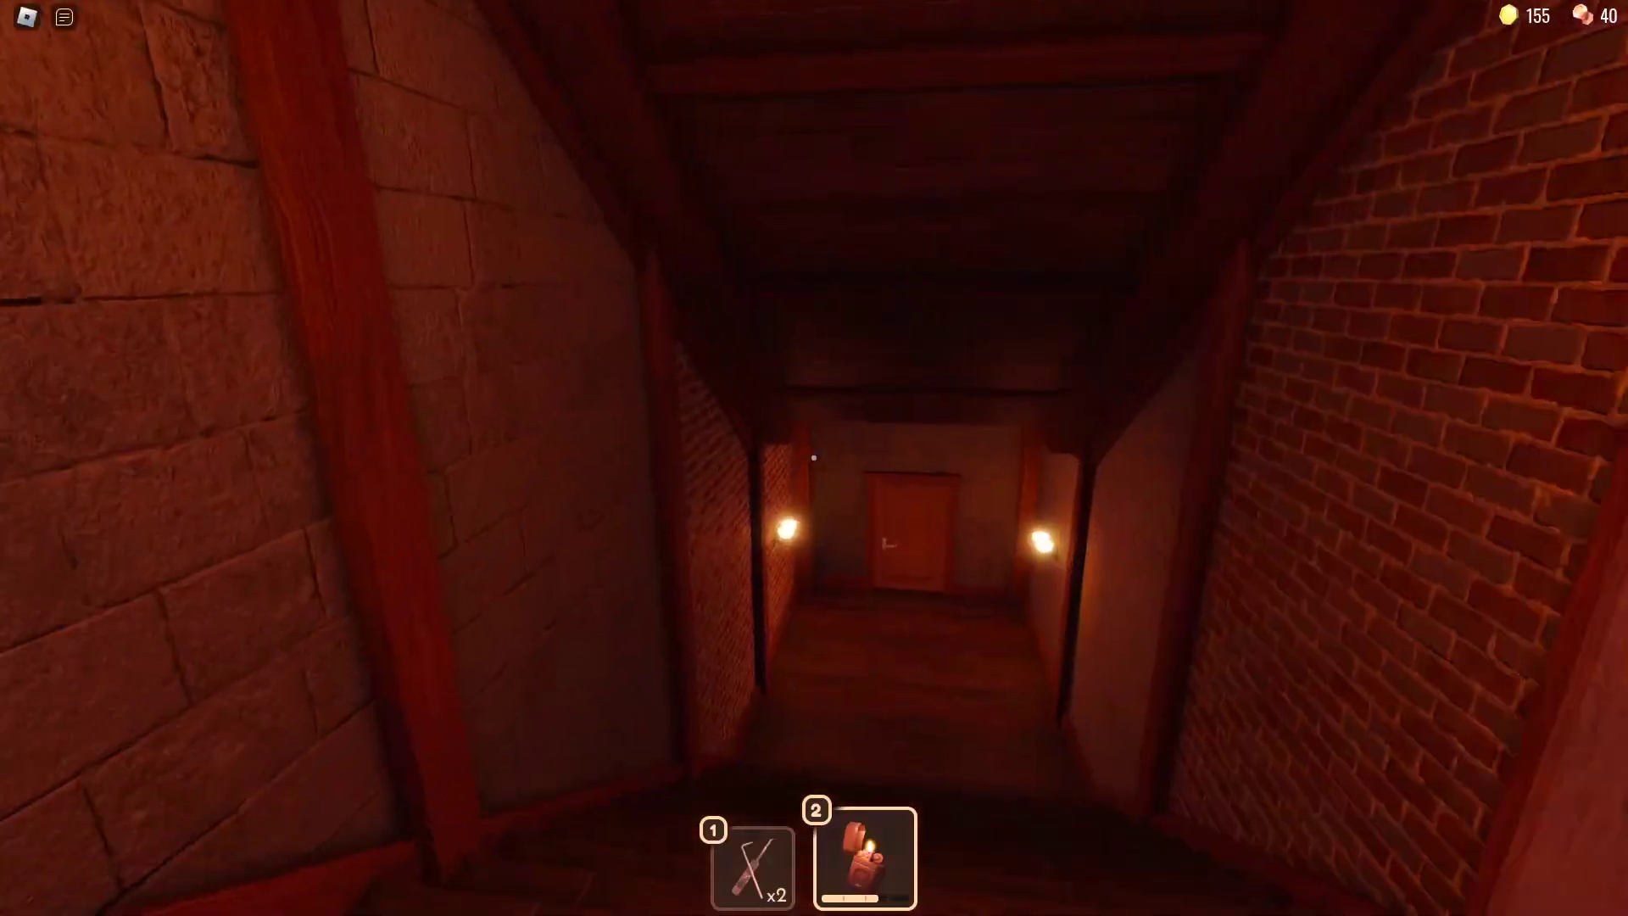
key("w")
key("w")
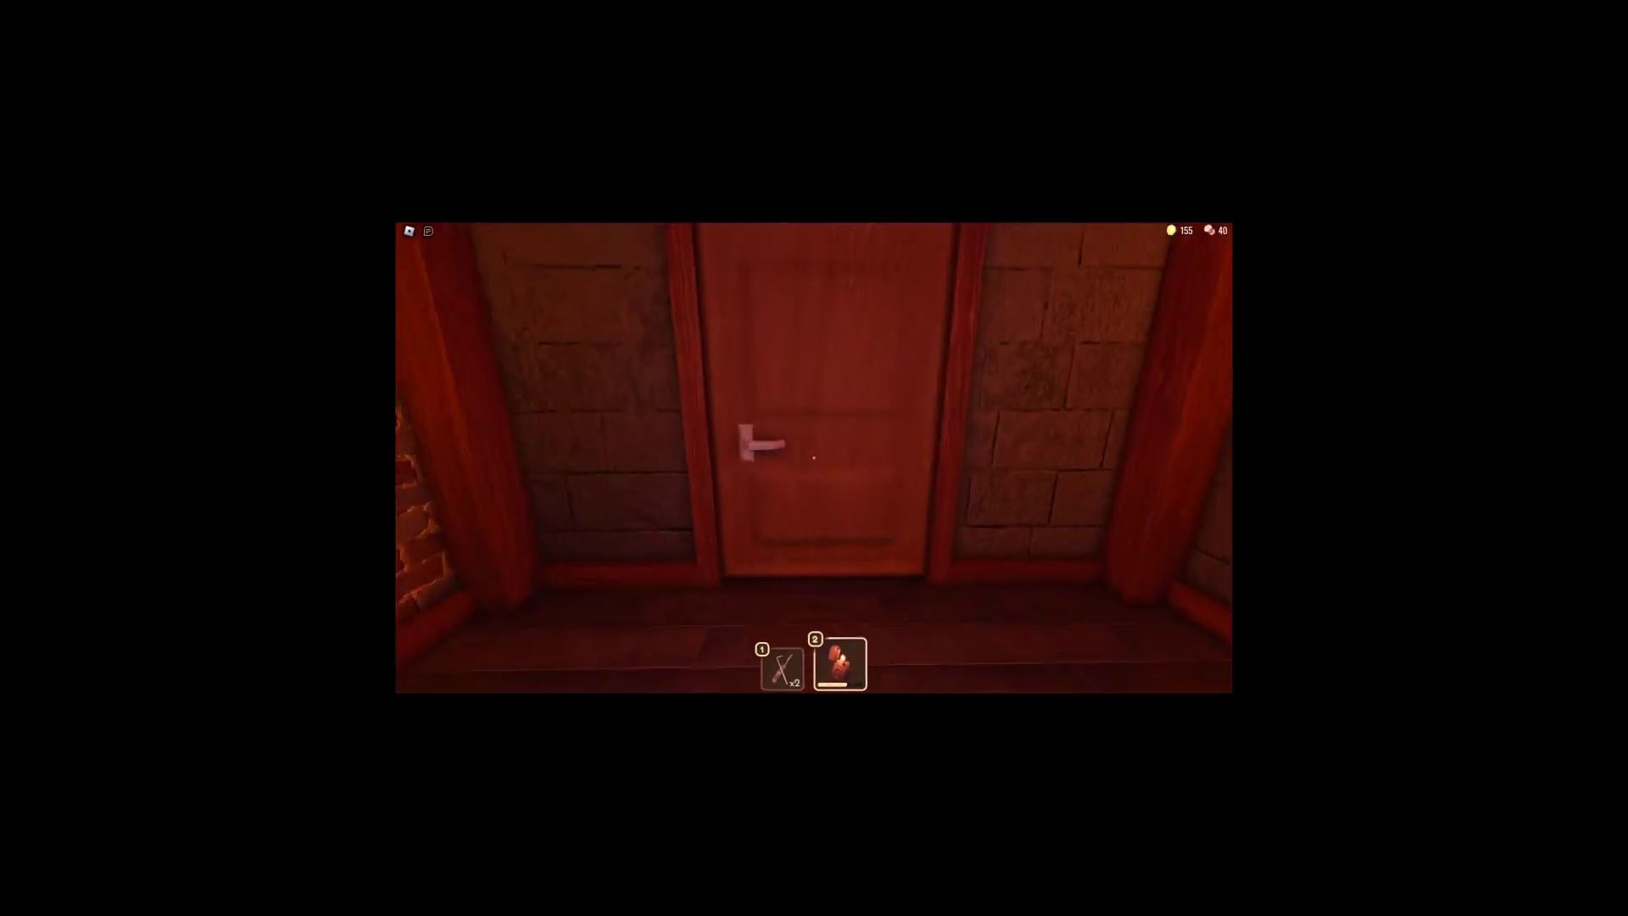
key("w")
key("w")
key("w")
key("w")
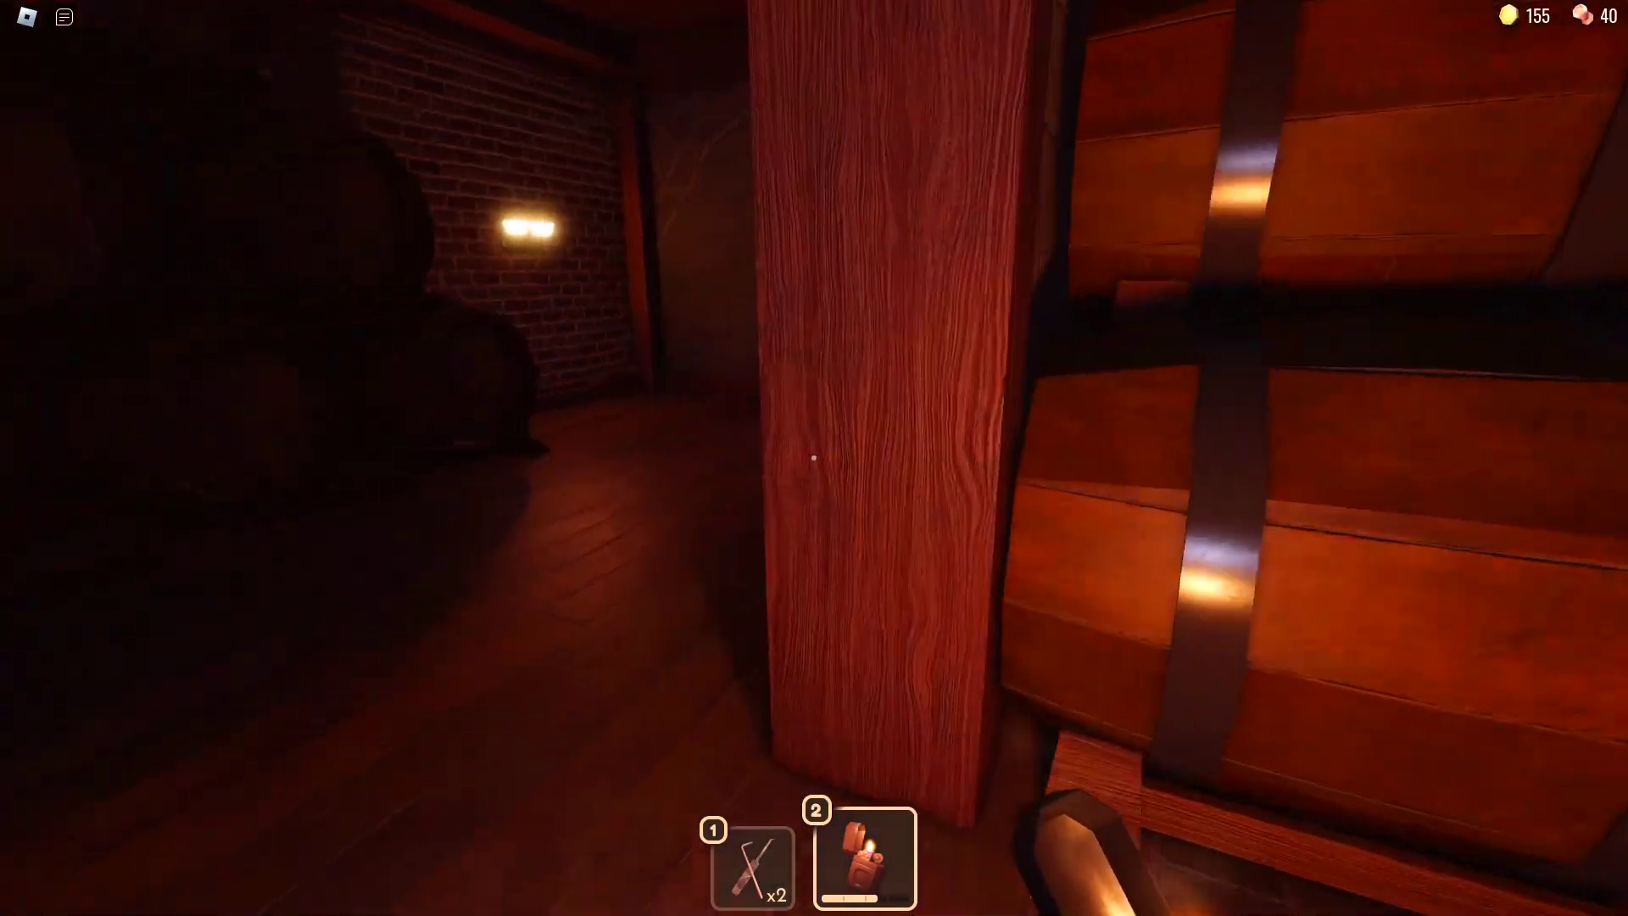
key("w")
key("w")
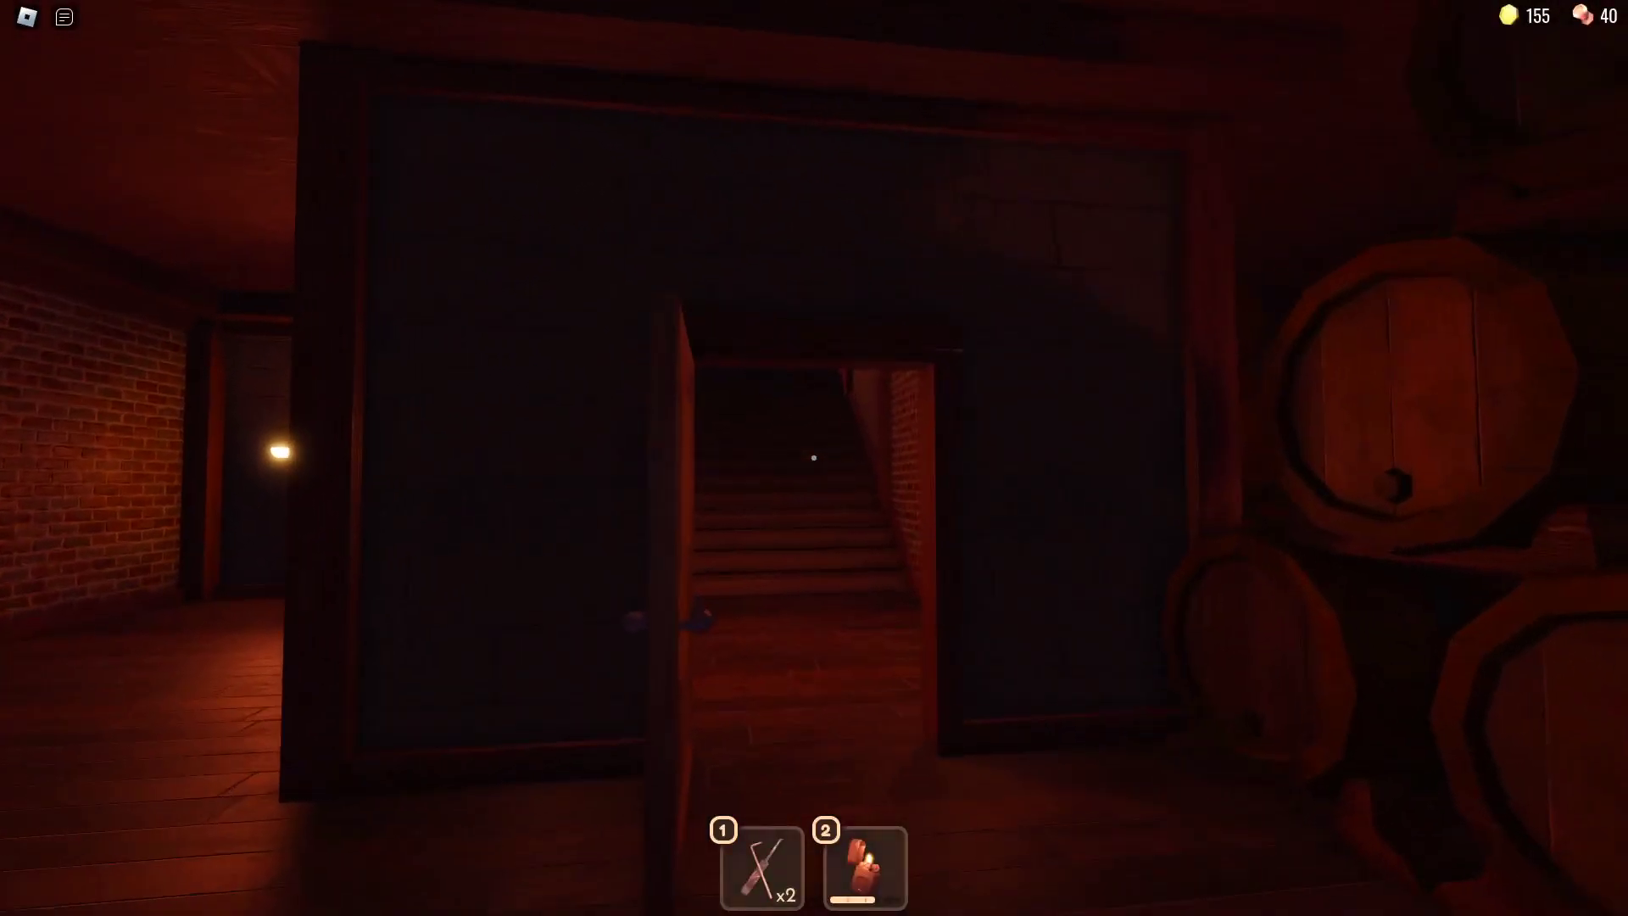
Step: Climb the stairs and open door 0013
key("w")
key("w")
key("w")
key("w")
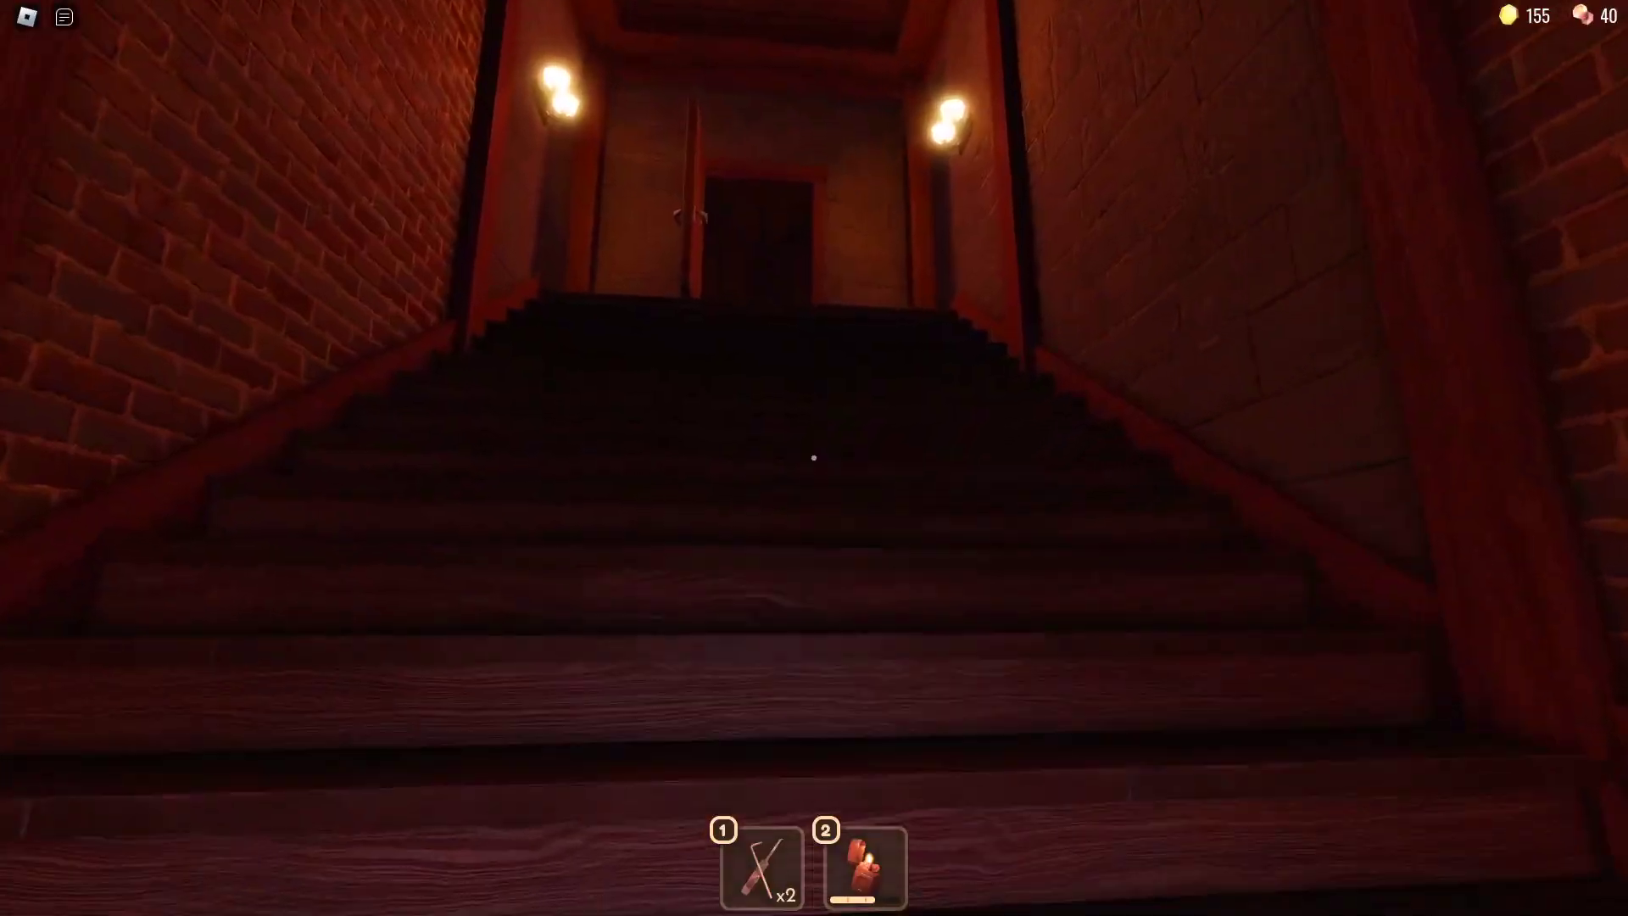
key("w")
key("w")
key("w")
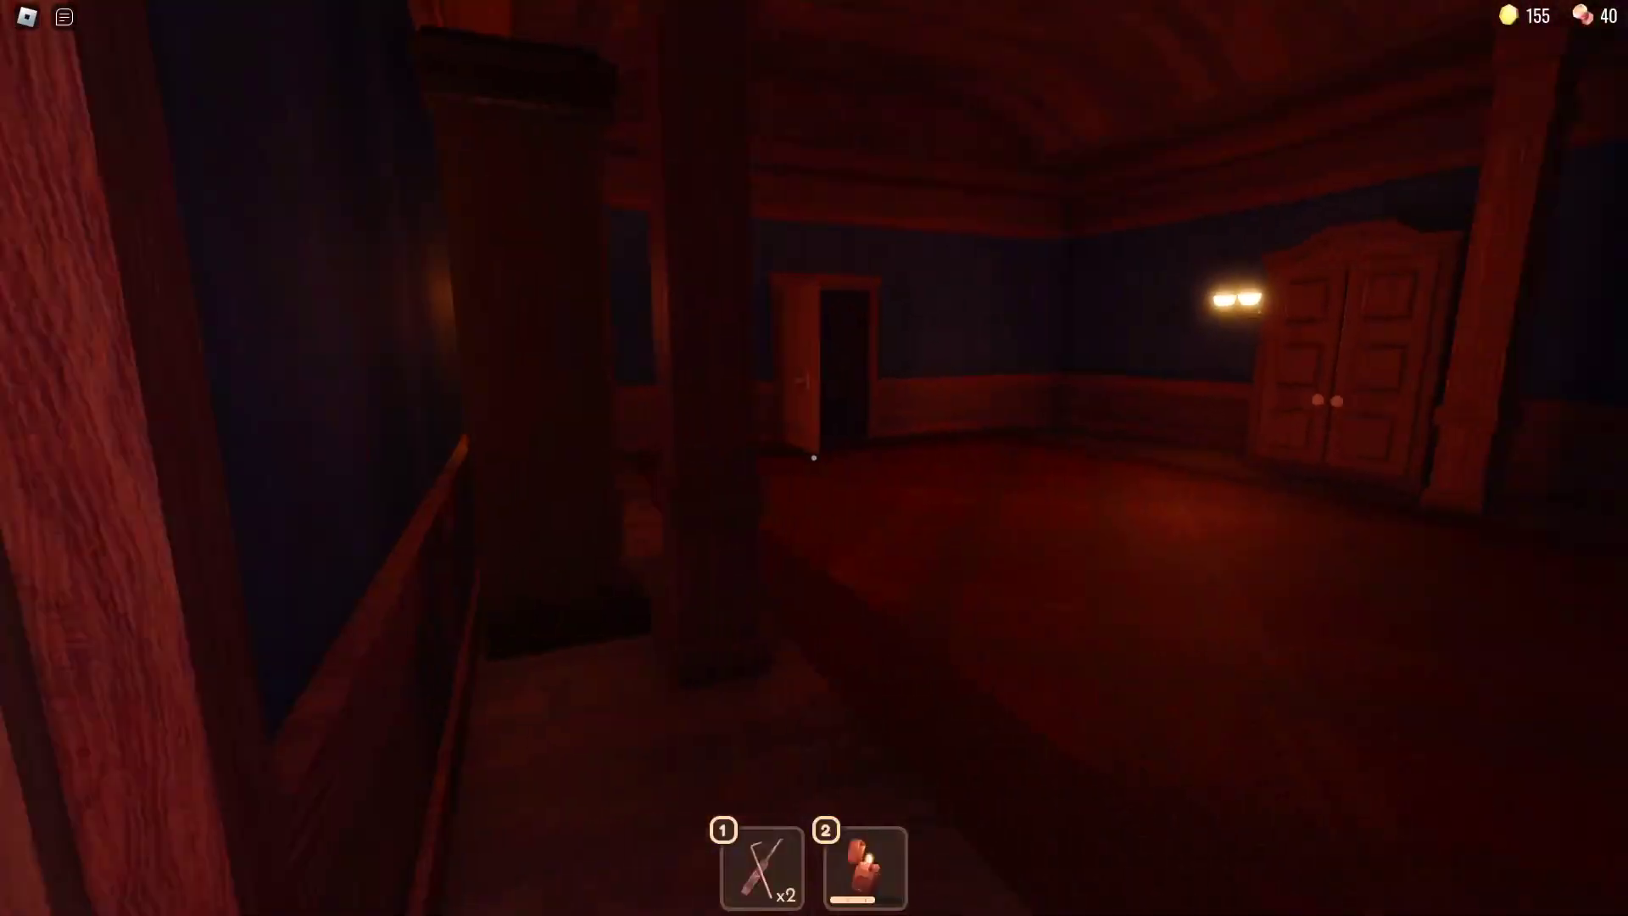
key("w")
key("w")
key("w")
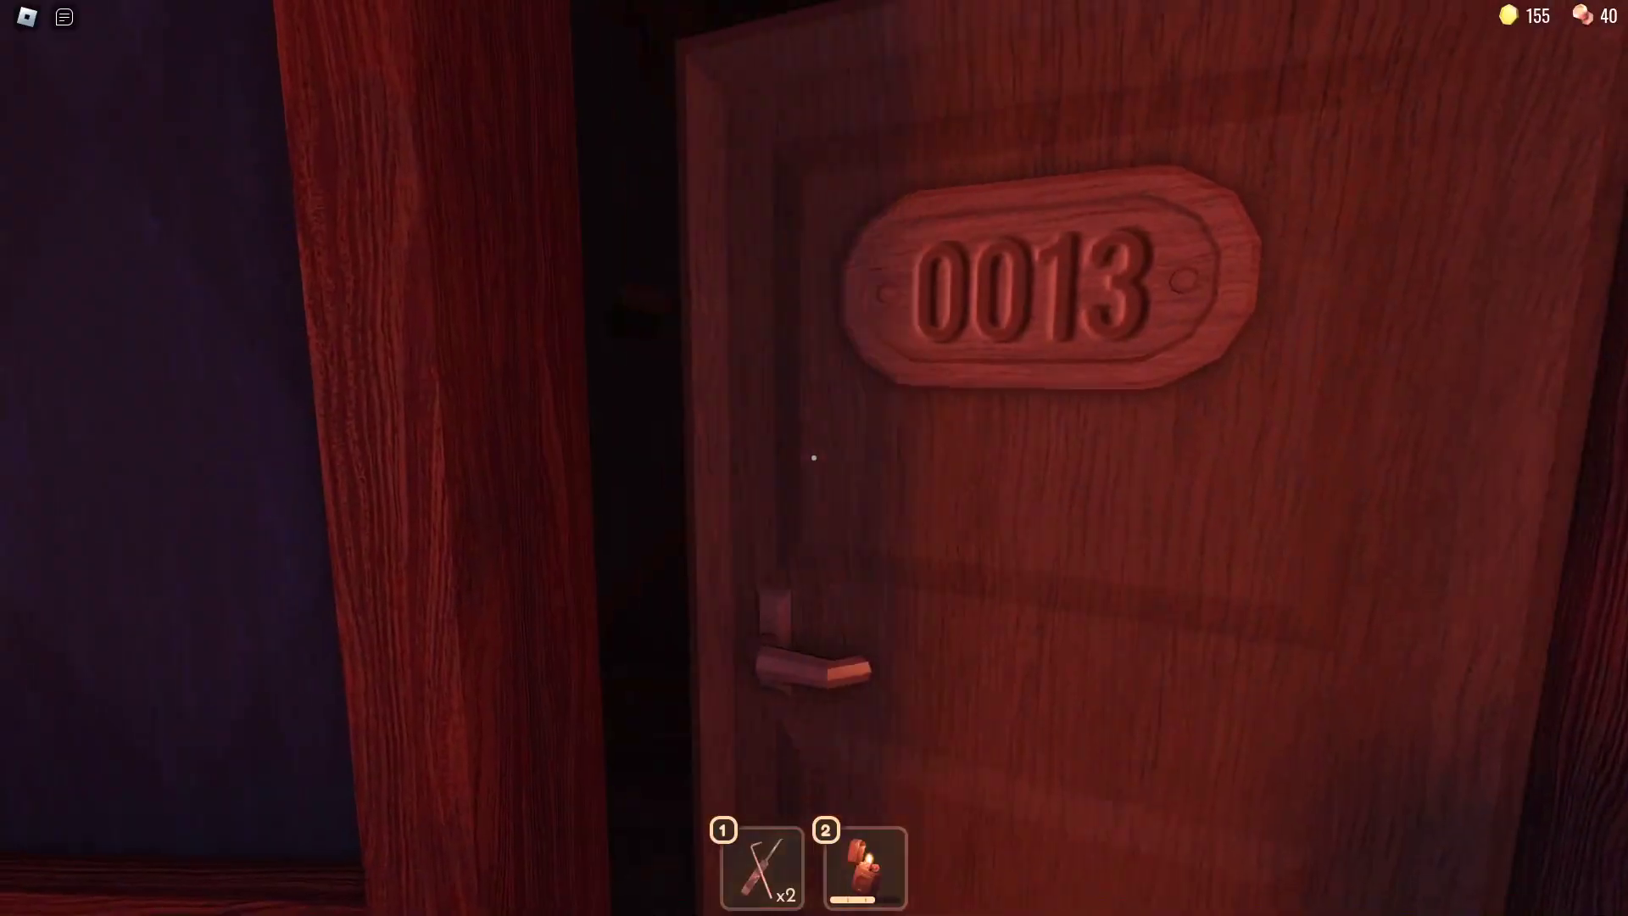
left_click(814, 458)
key("w")
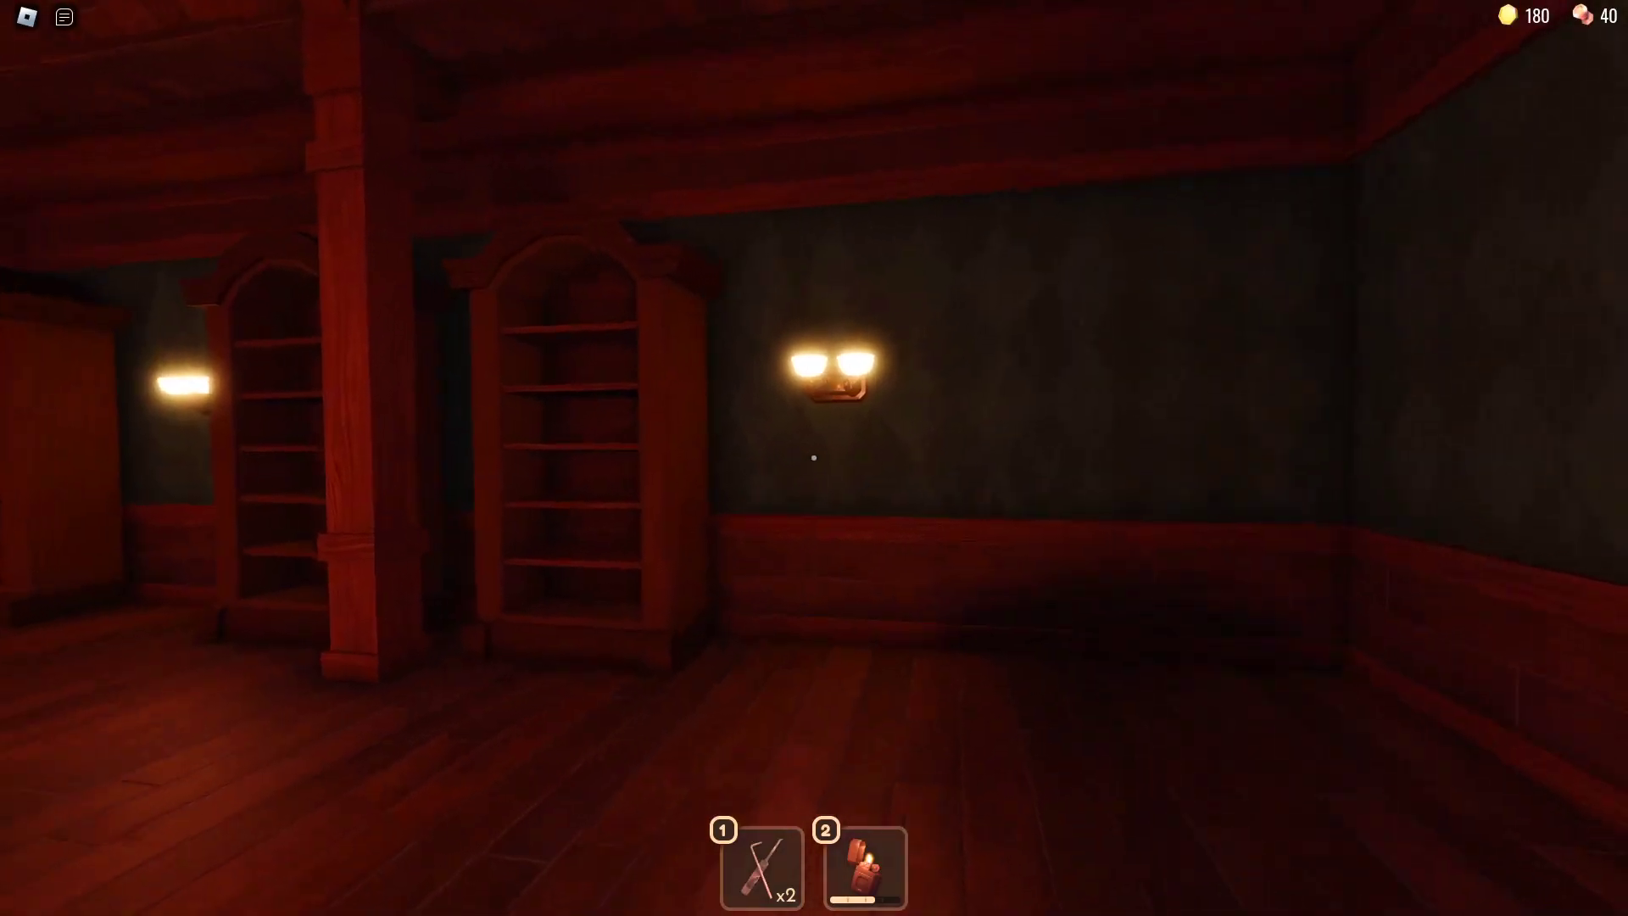
Step: Pass doors 0020 and 0021 and walk up to the wooden door
key("w")
key("w")
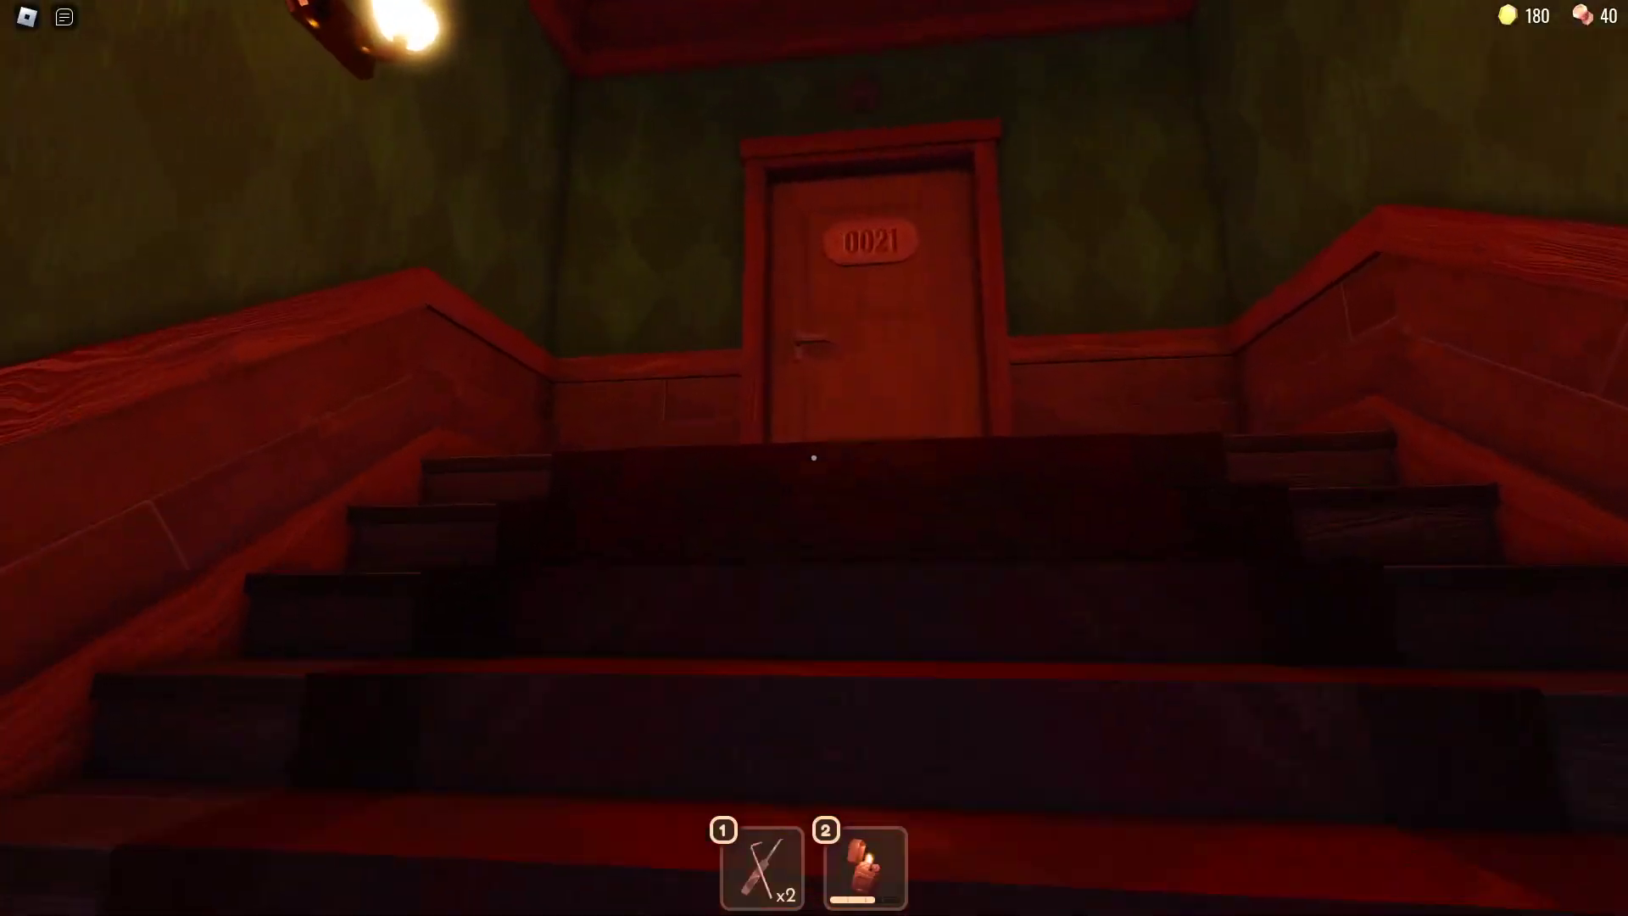
key("w")
key("w")
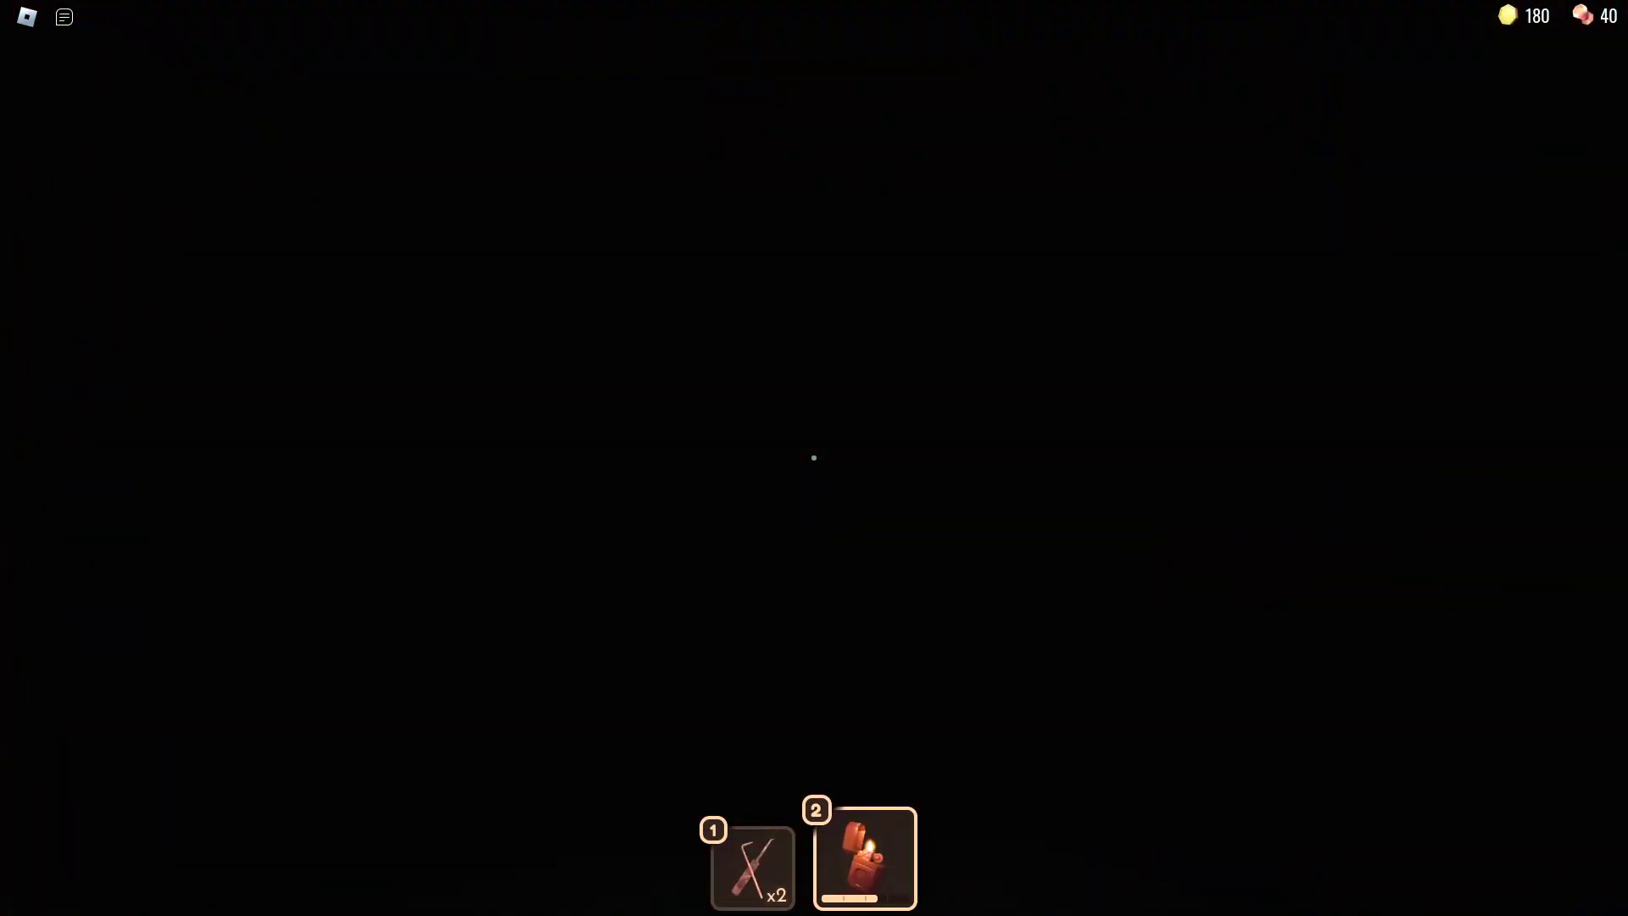
key("w")
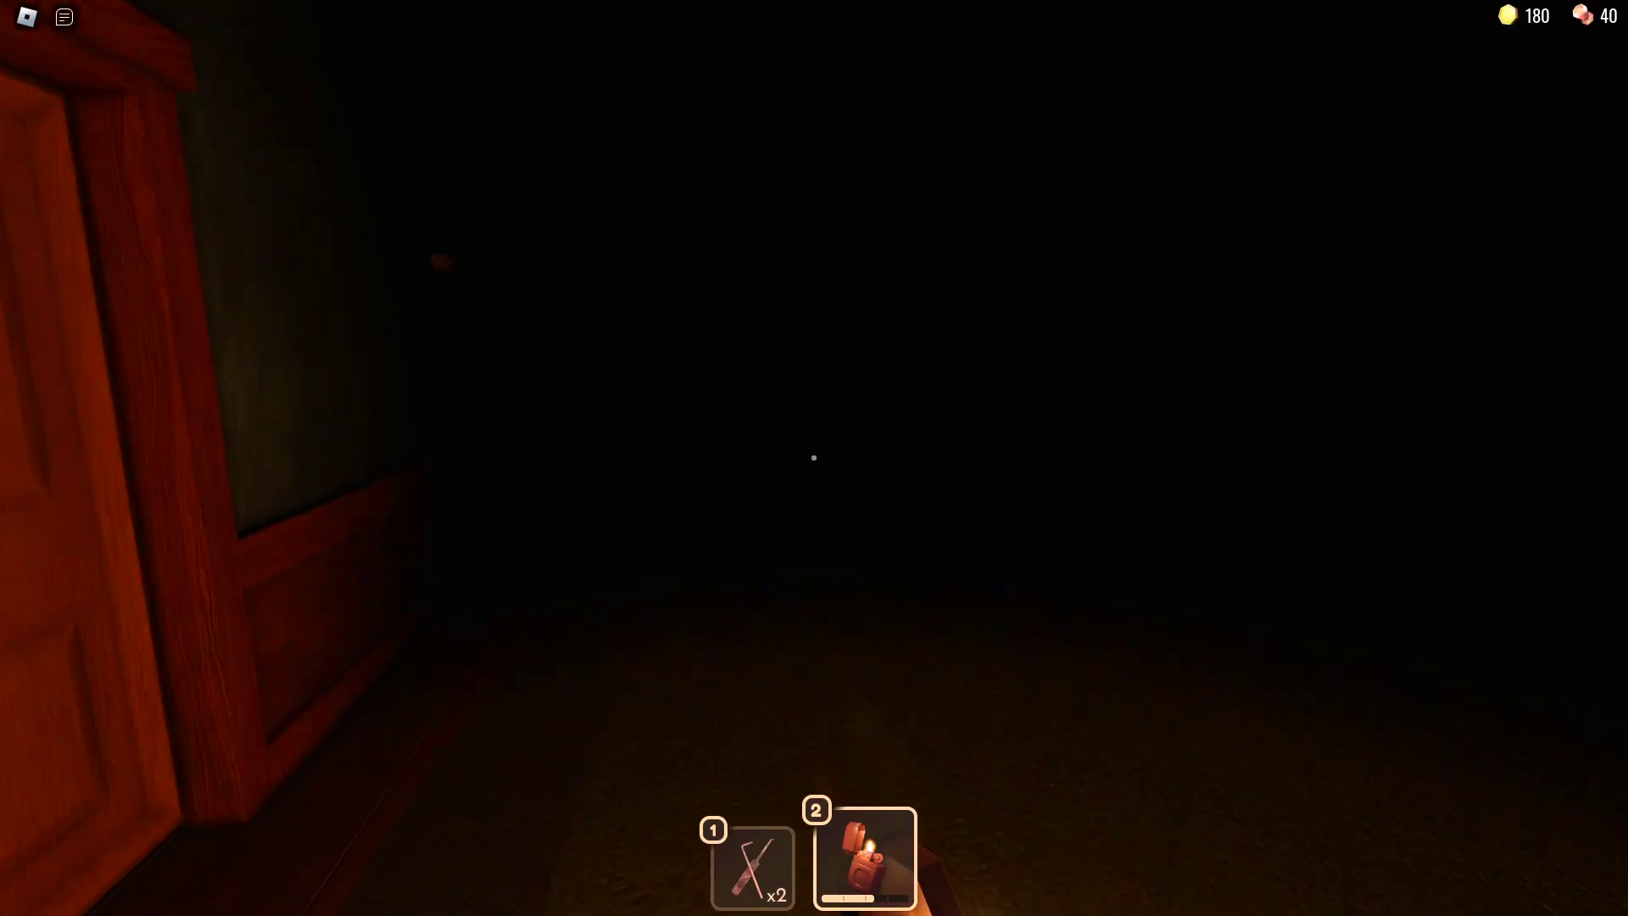
key("w")
Step: Enter the dark room and take the key from the armchair
left_click(814, 459)
key("w")
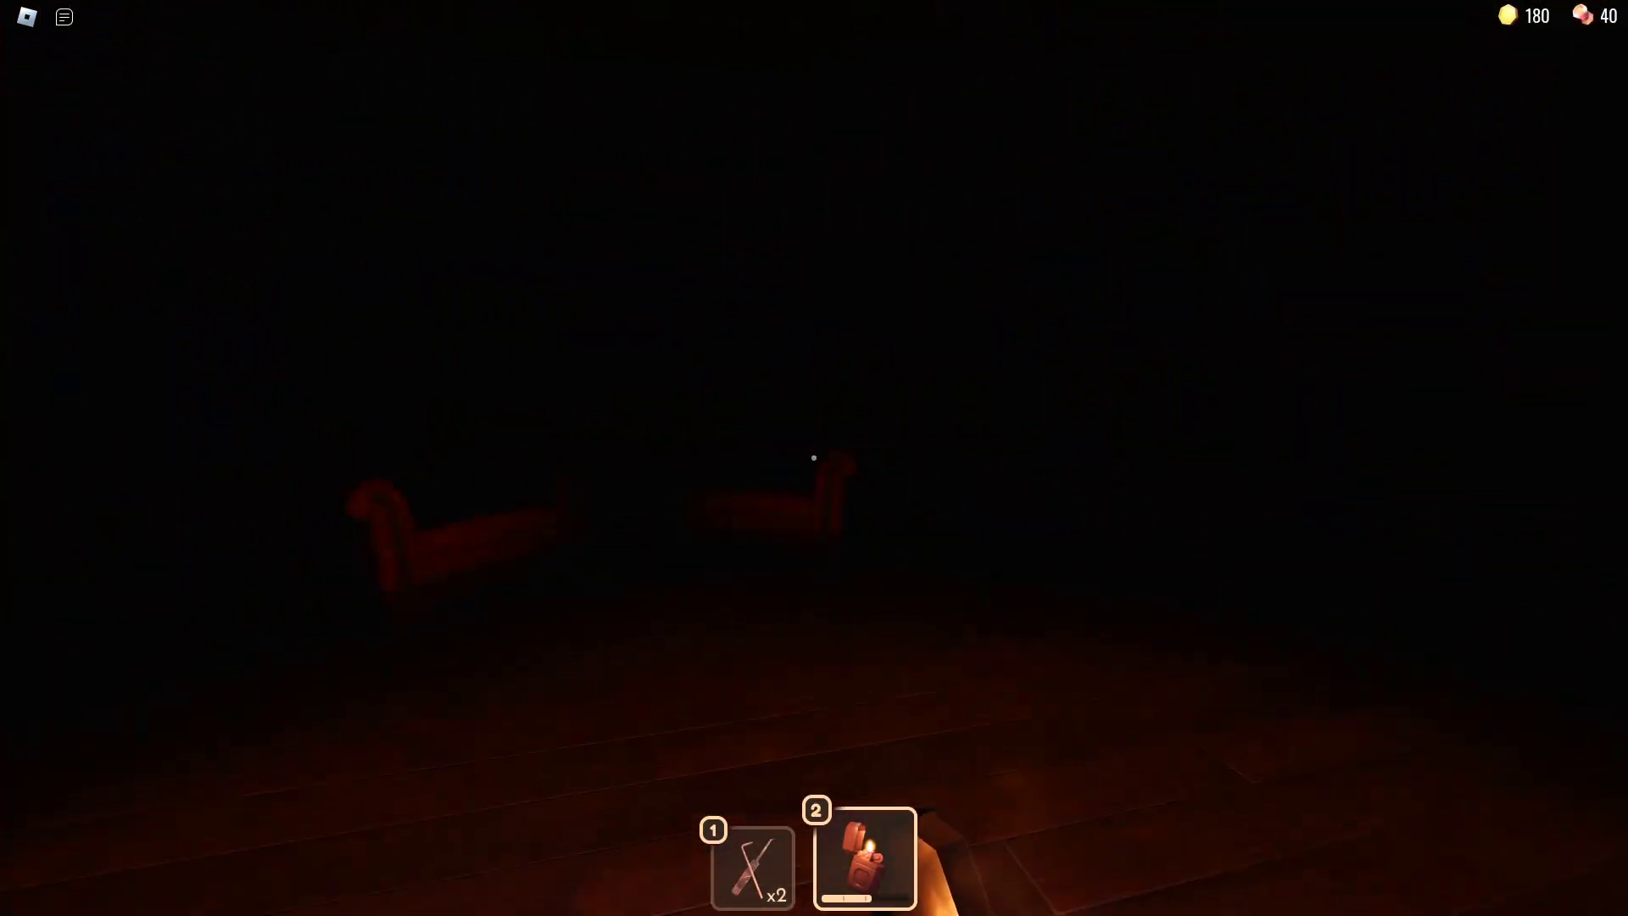
key("e")
key("w")
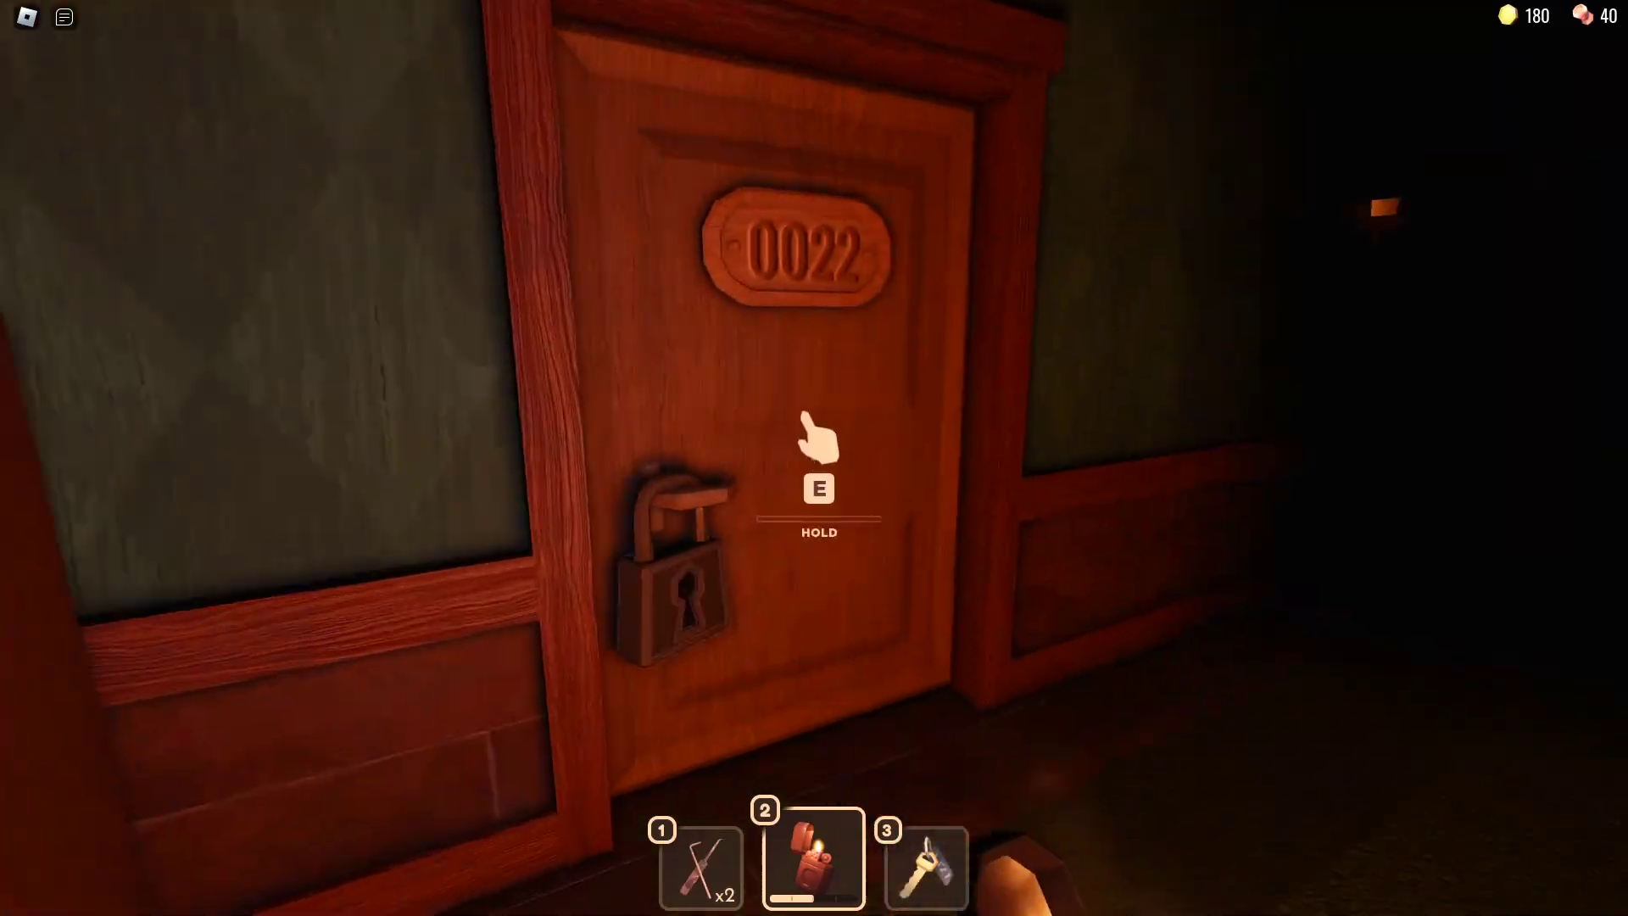
Step: Unlock door 0022 and take key 0023 from the nightstand drawer
key("e")
key("w")
key("e")
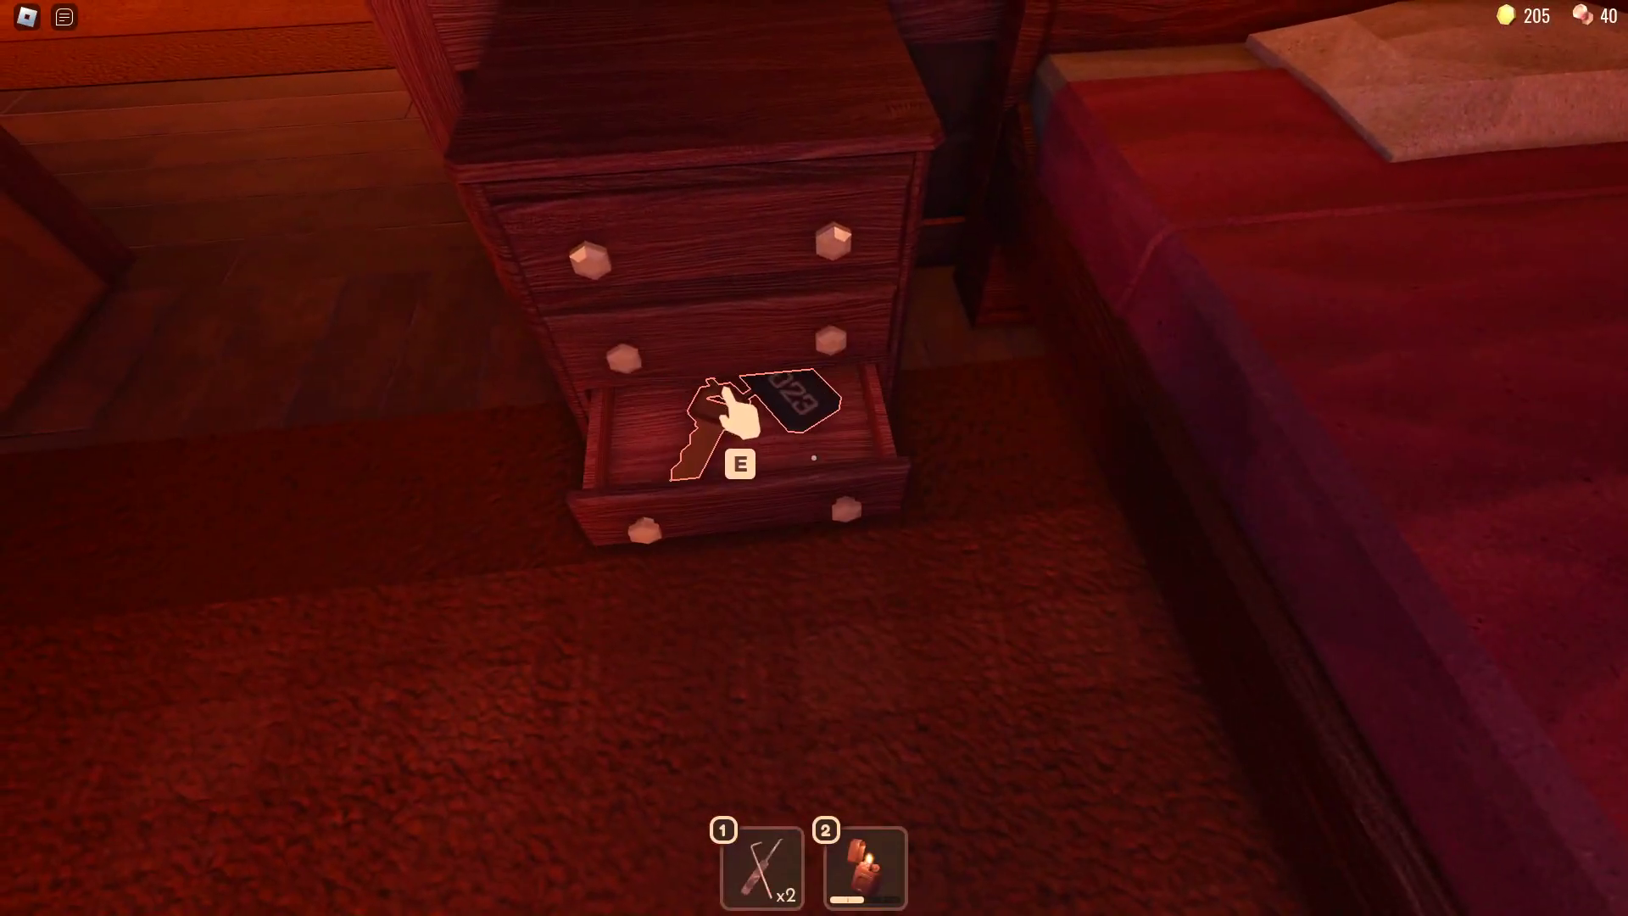
key("e")
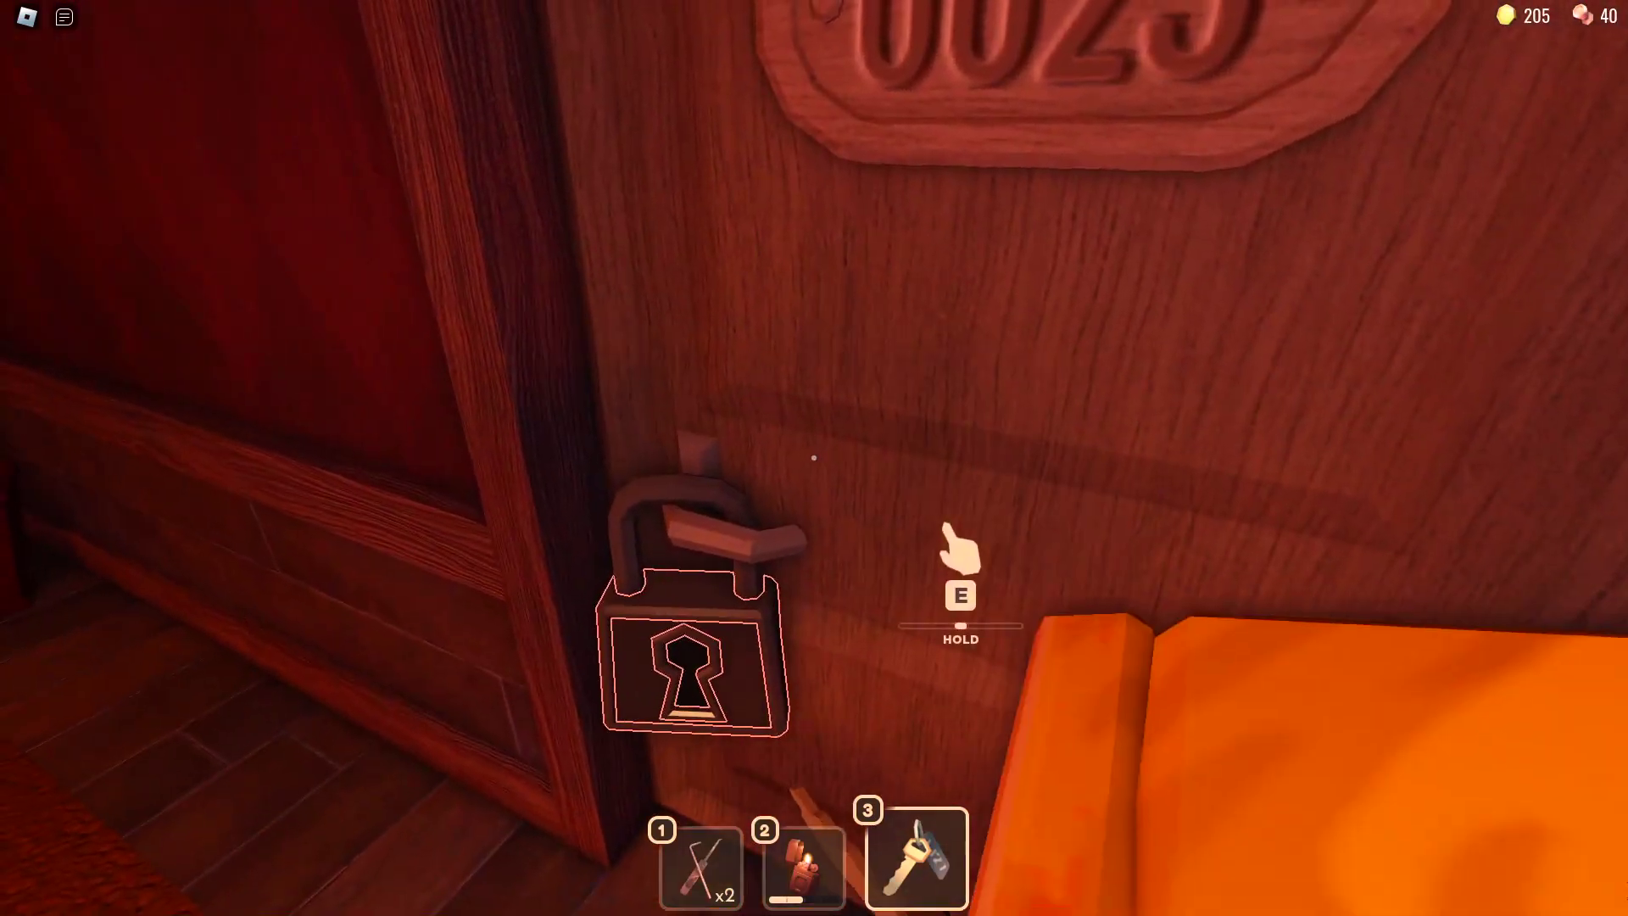
Step: Unlock door 0023, pass door 0025 and hide in the wardrobe
key("e")
key("w")
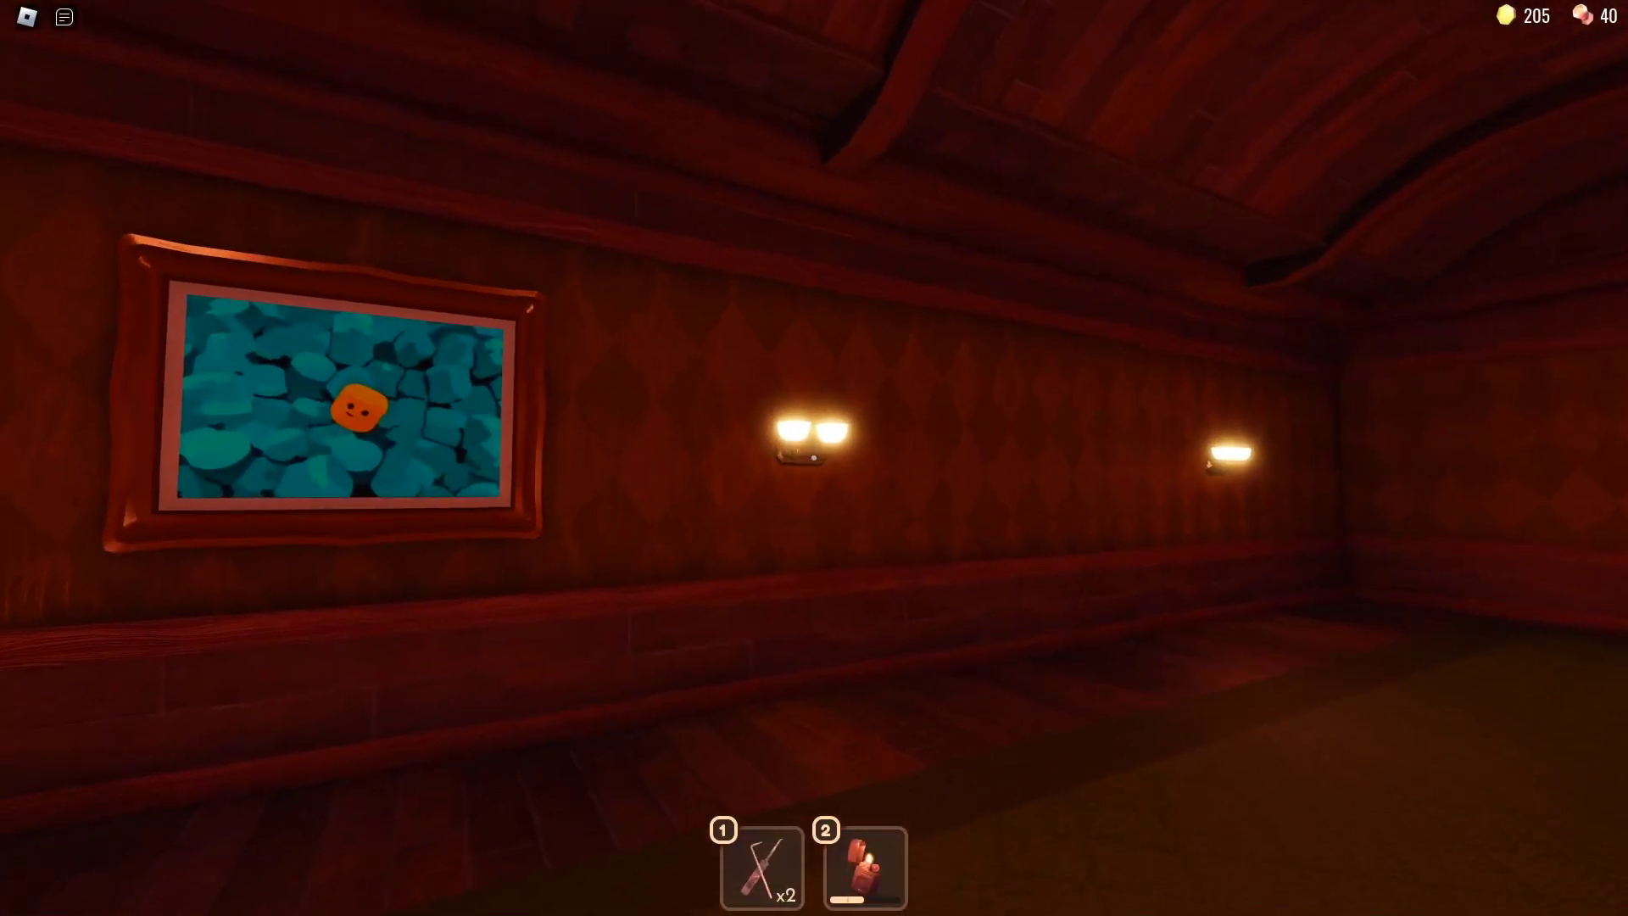
key("w")
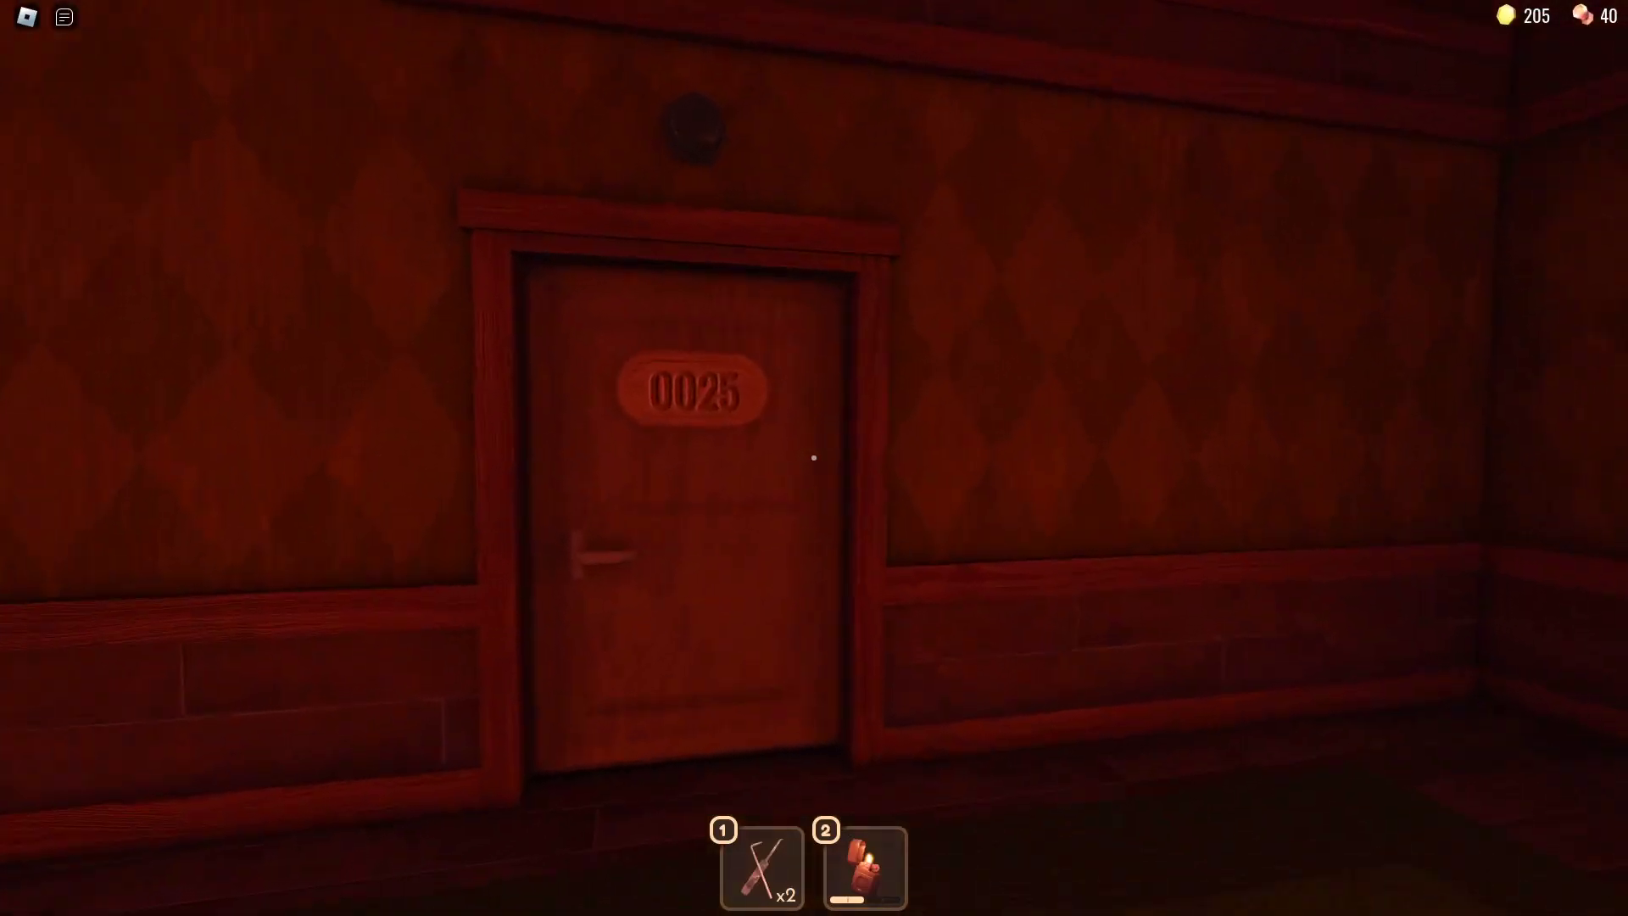
key("w")
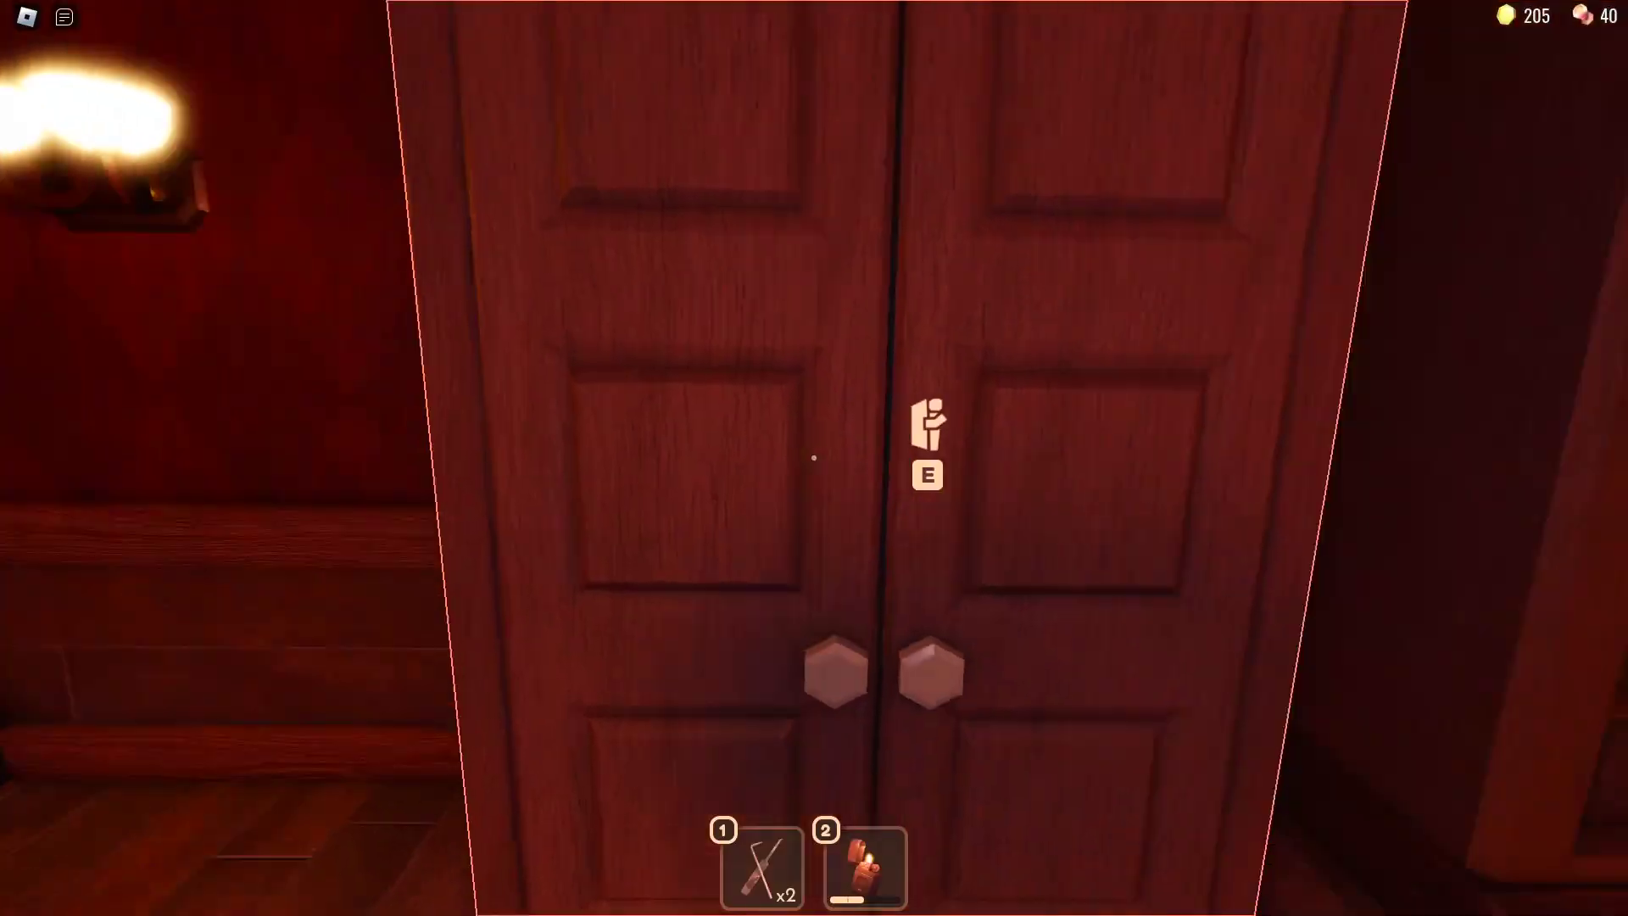
key("e")
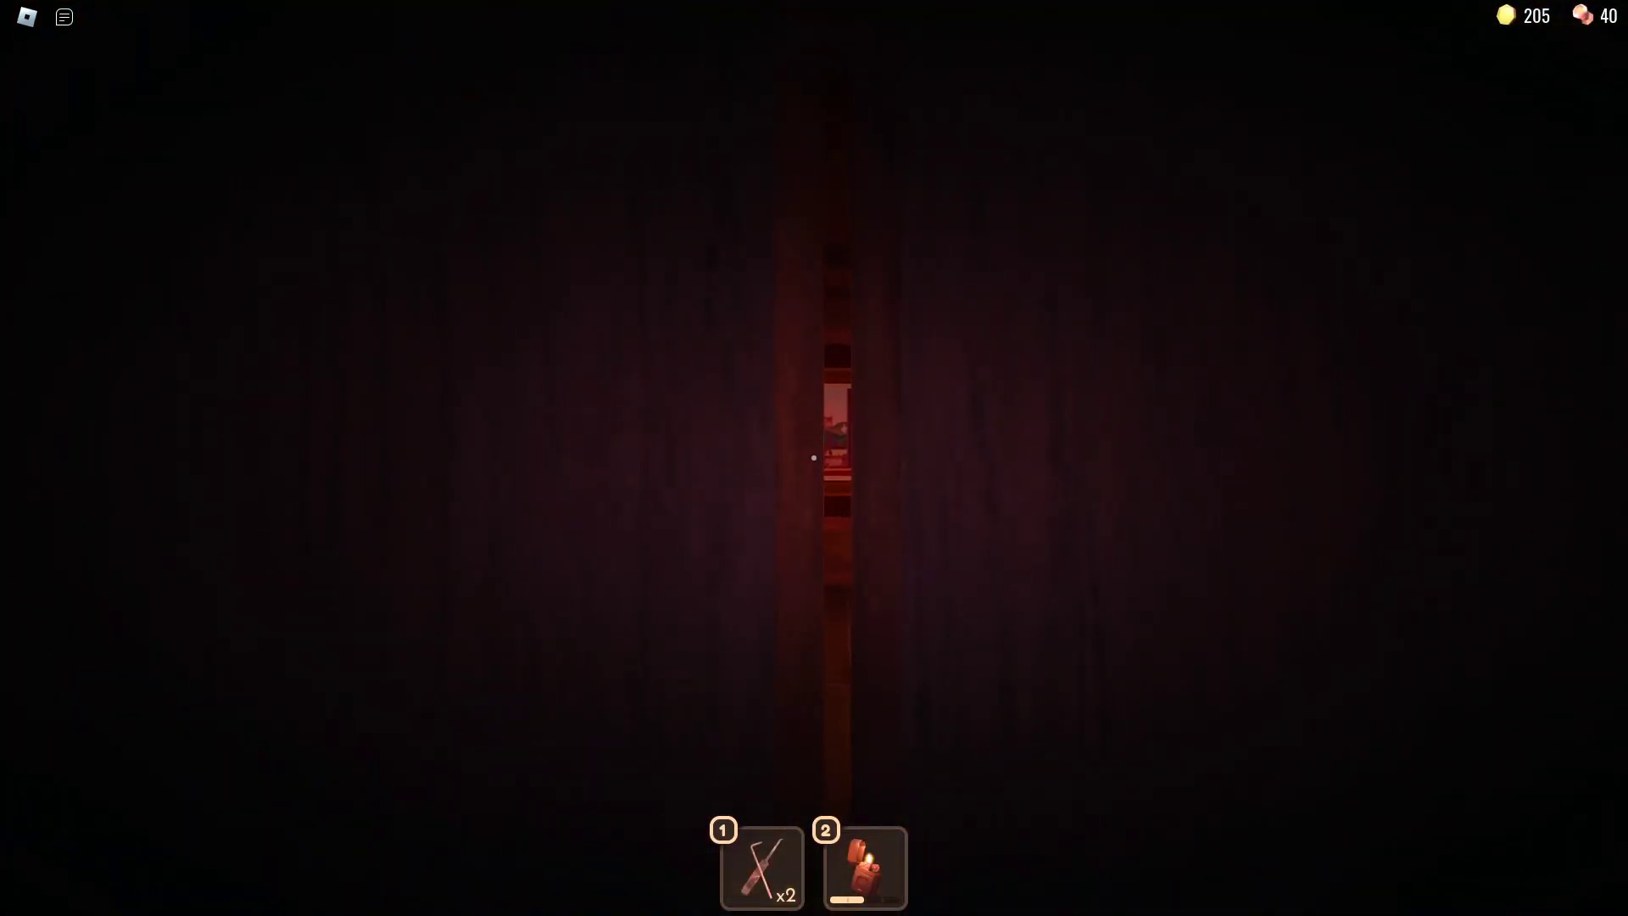
Step: Leave the wardrobe and search the dark room for coins by lighter light
key("w")
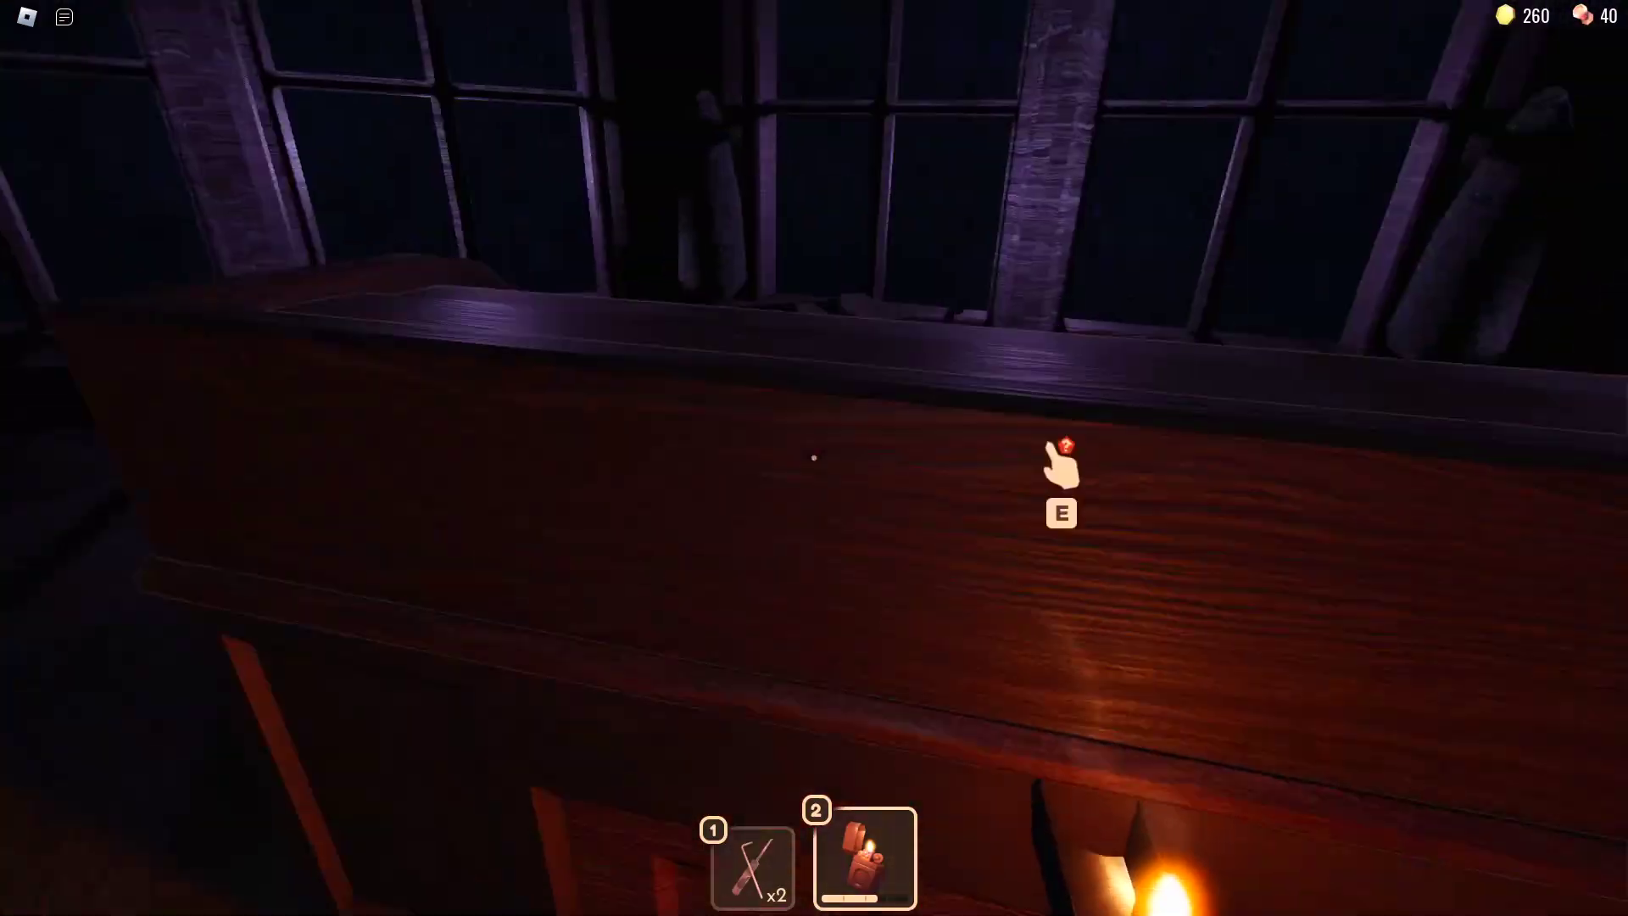
key("3")
key("2")
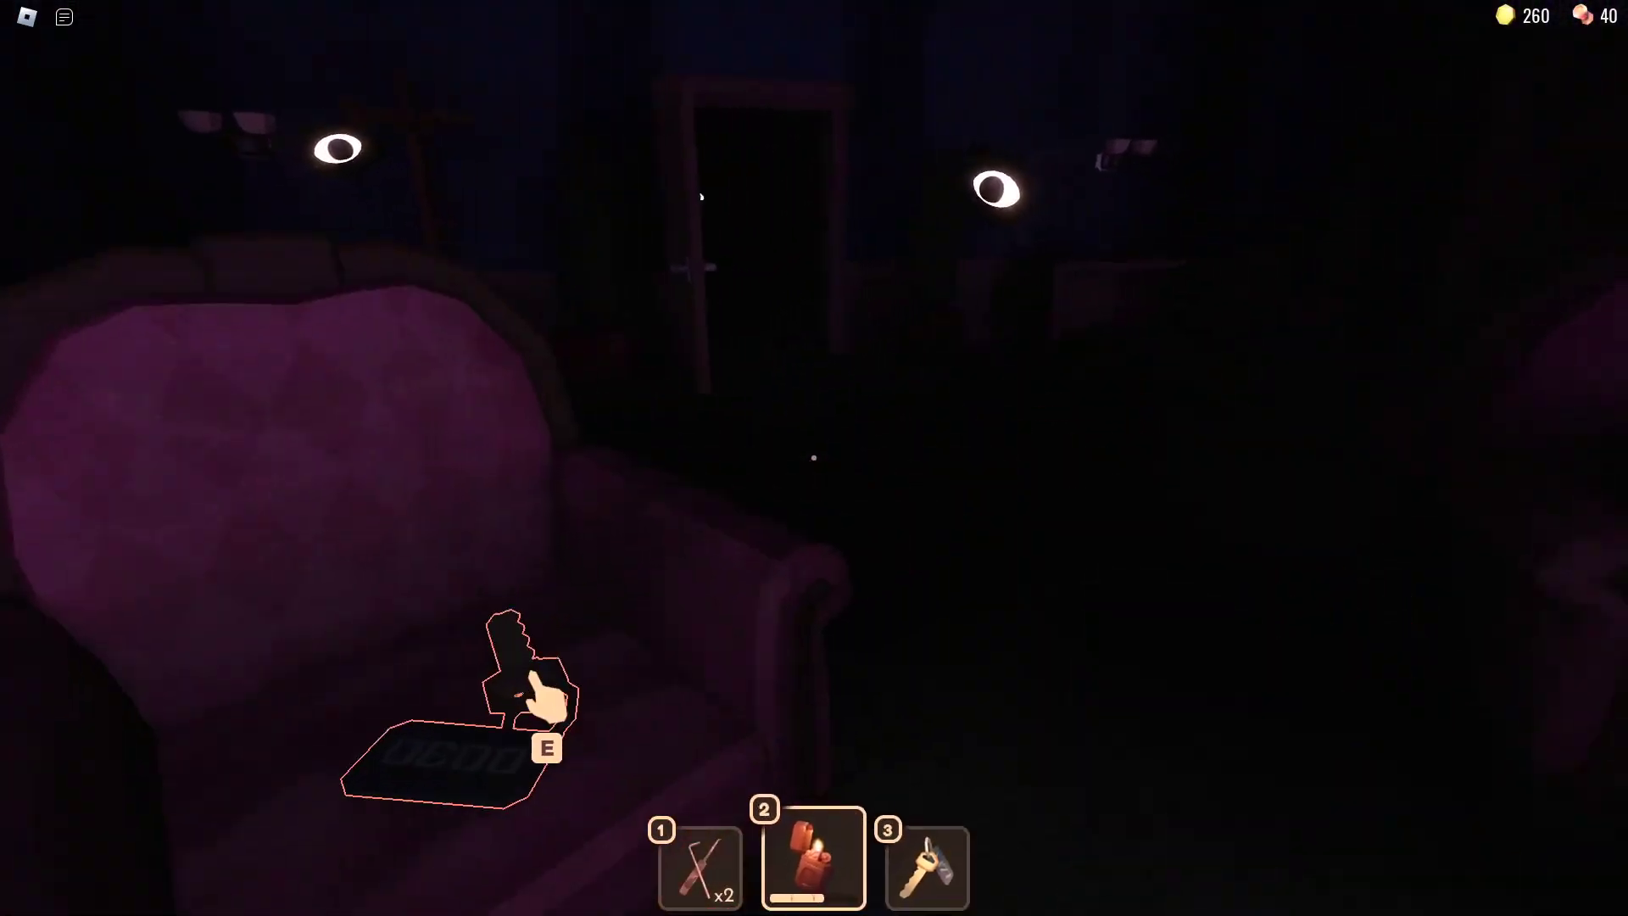
left_click(815, 458)
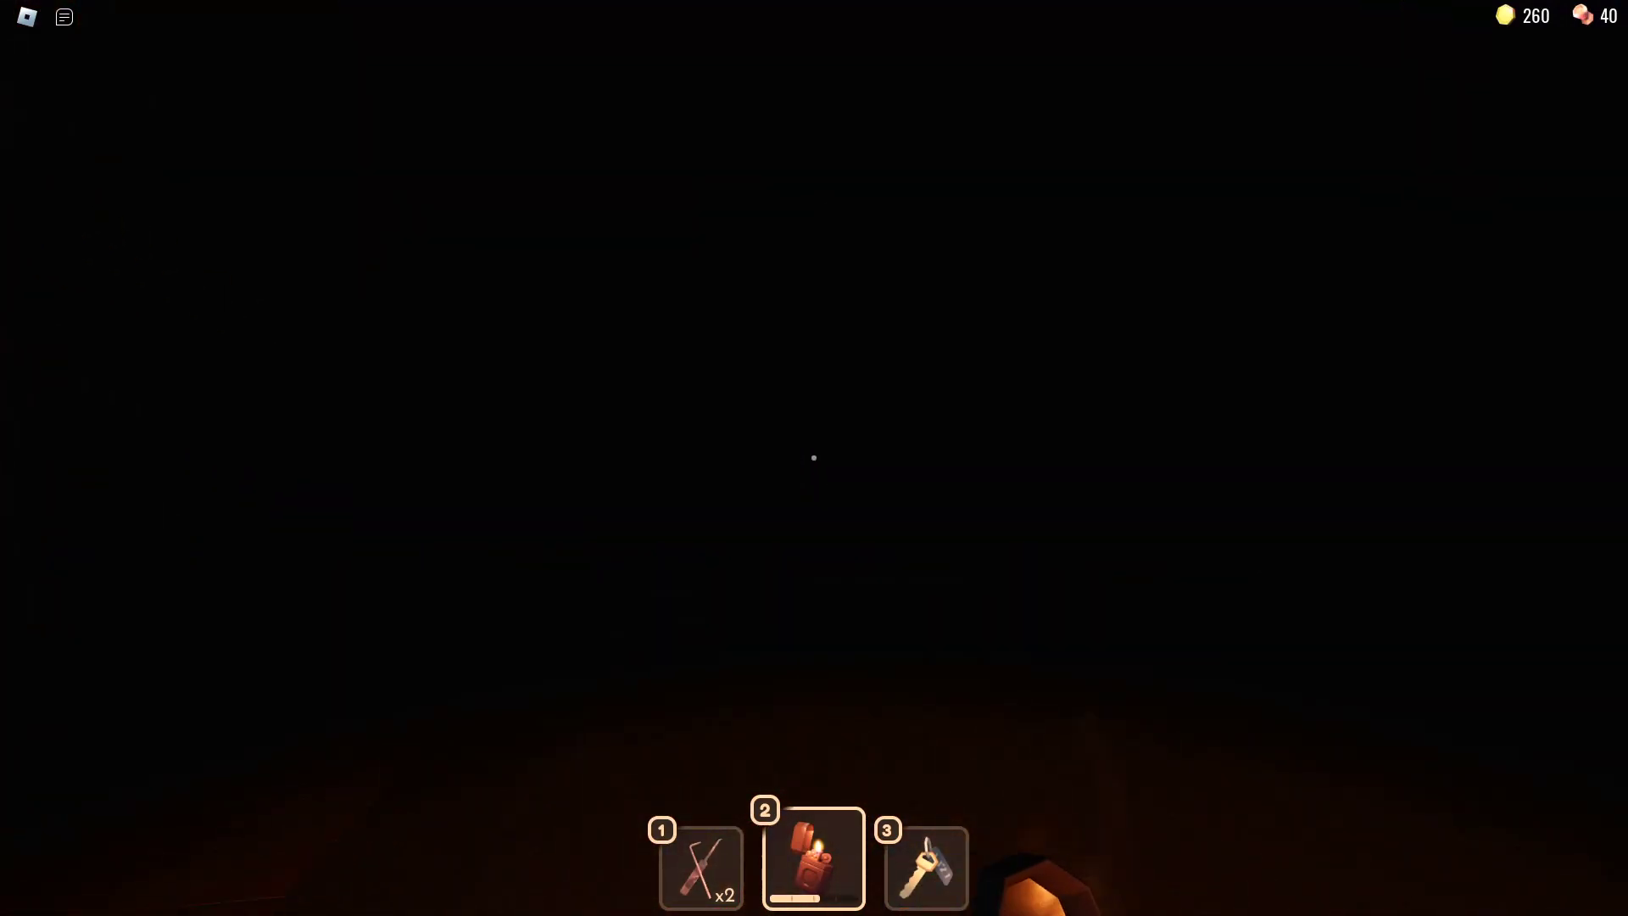
Step: Unlock door 0030 with the key and hide in the wardrobe beyond
key("w")
key("3")
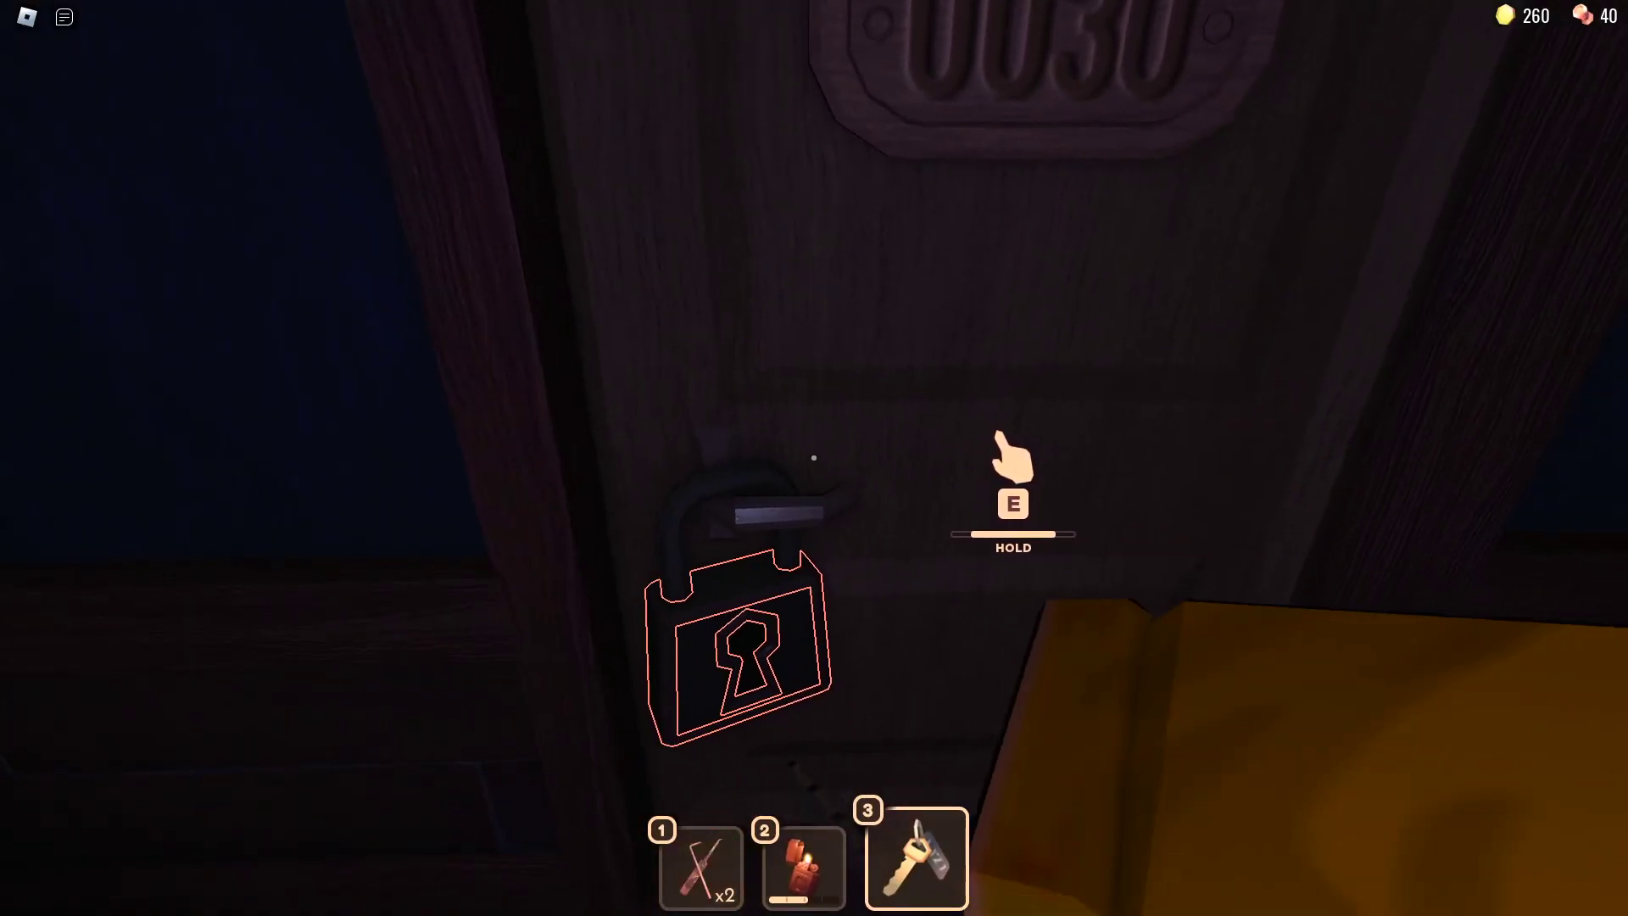
key("e")
key("w")
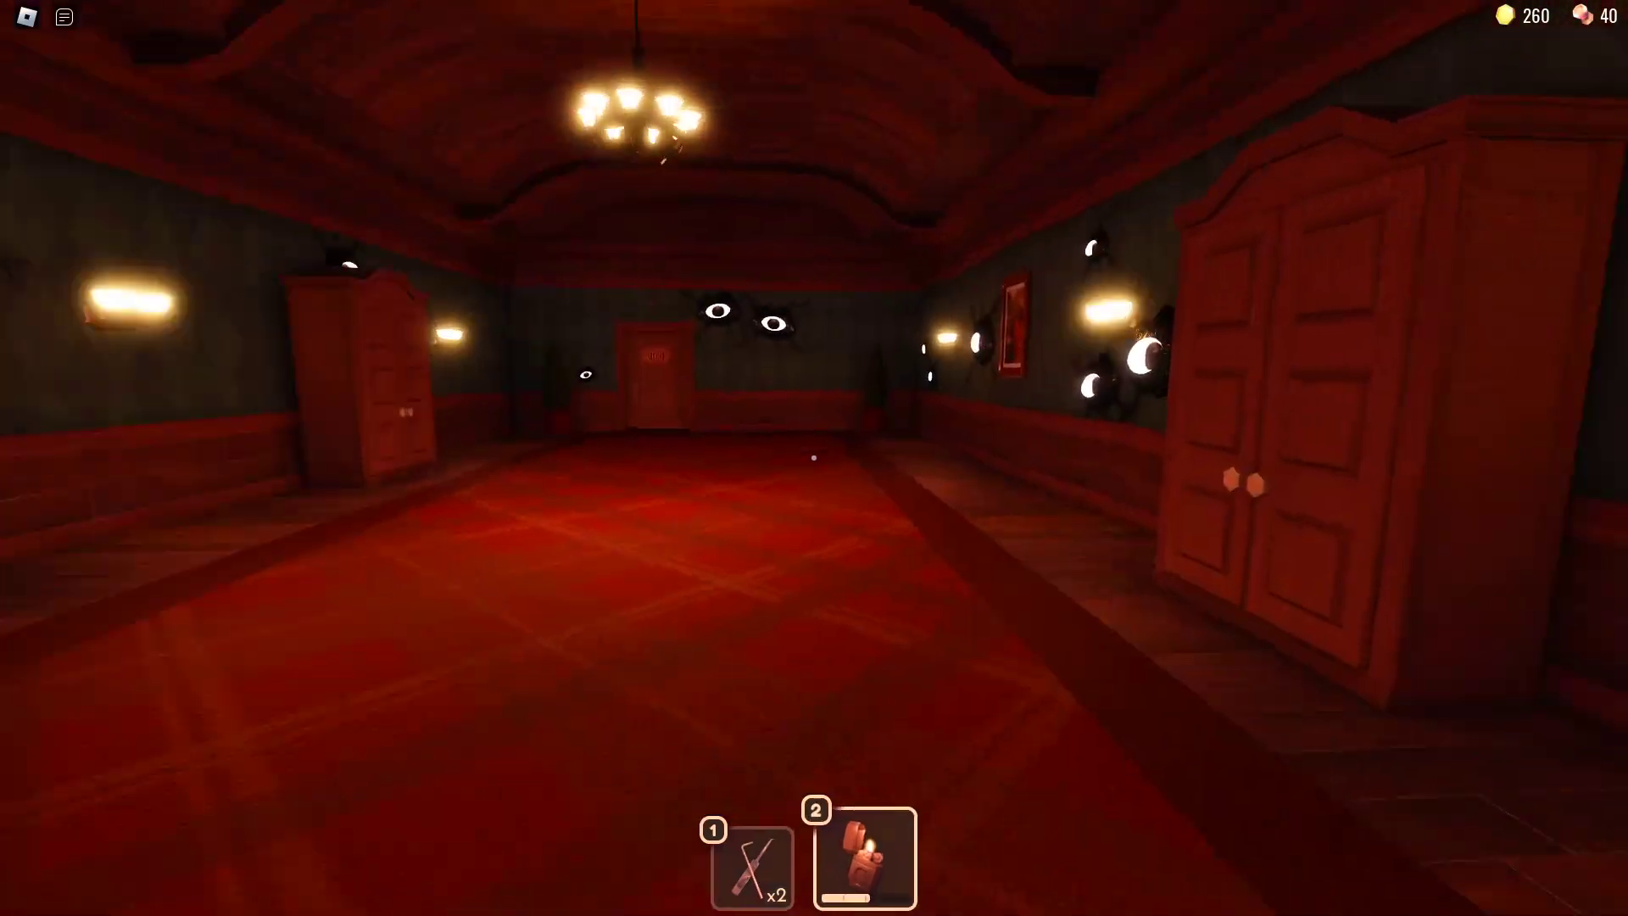
key("w")
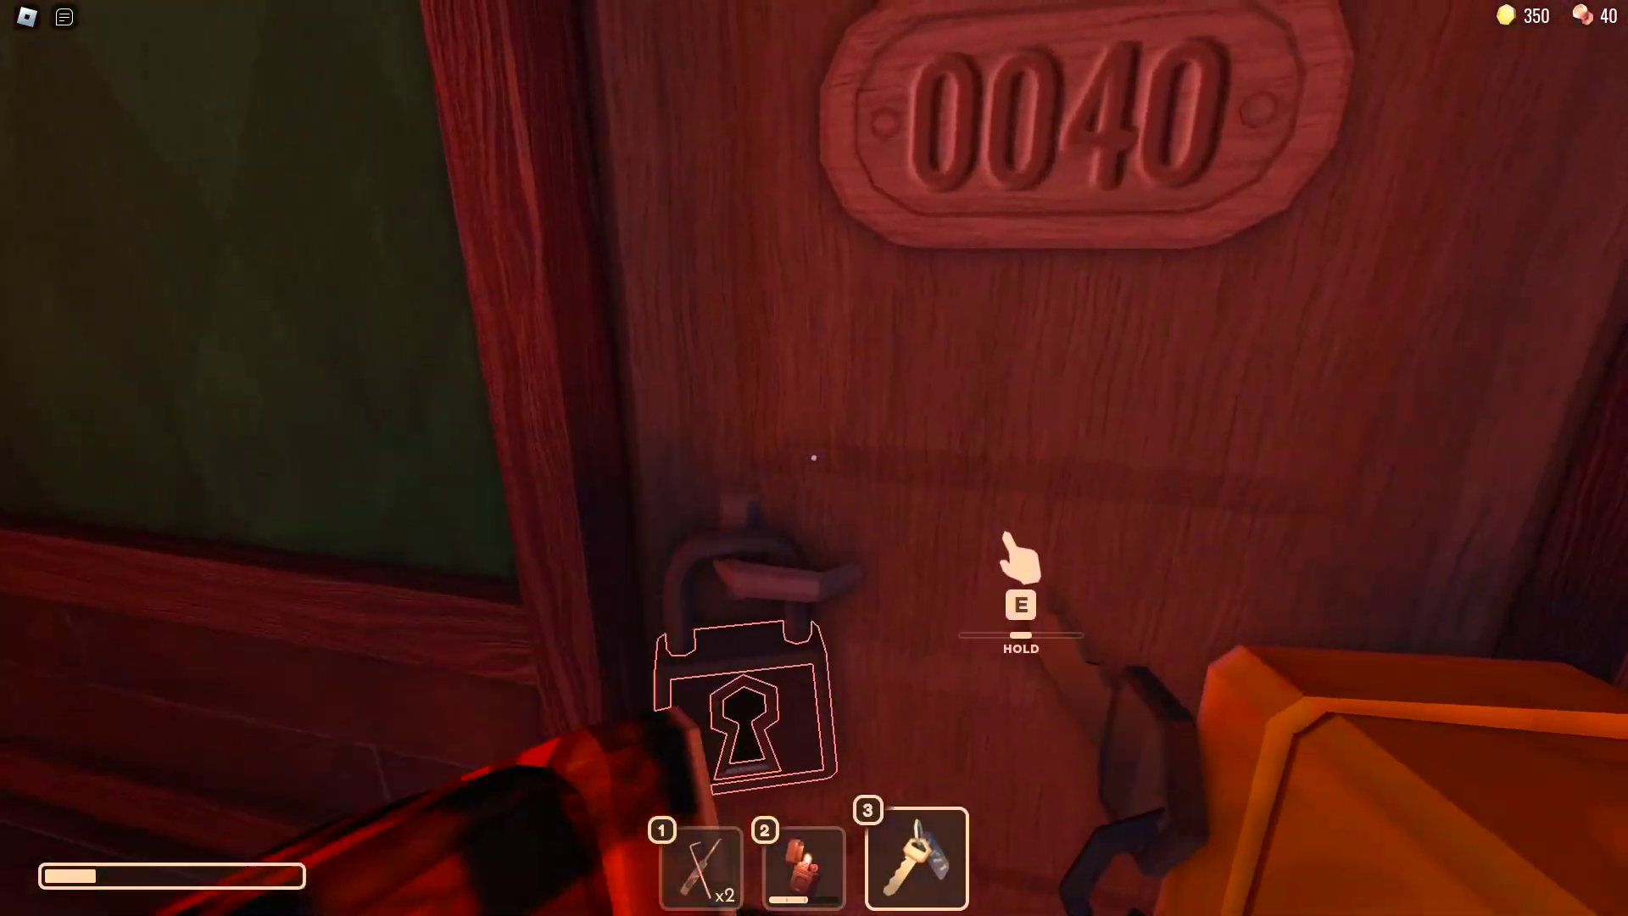
Step: Unlock door 0040, climb the stairs past door 0041 and crawl into the vent
key("e")
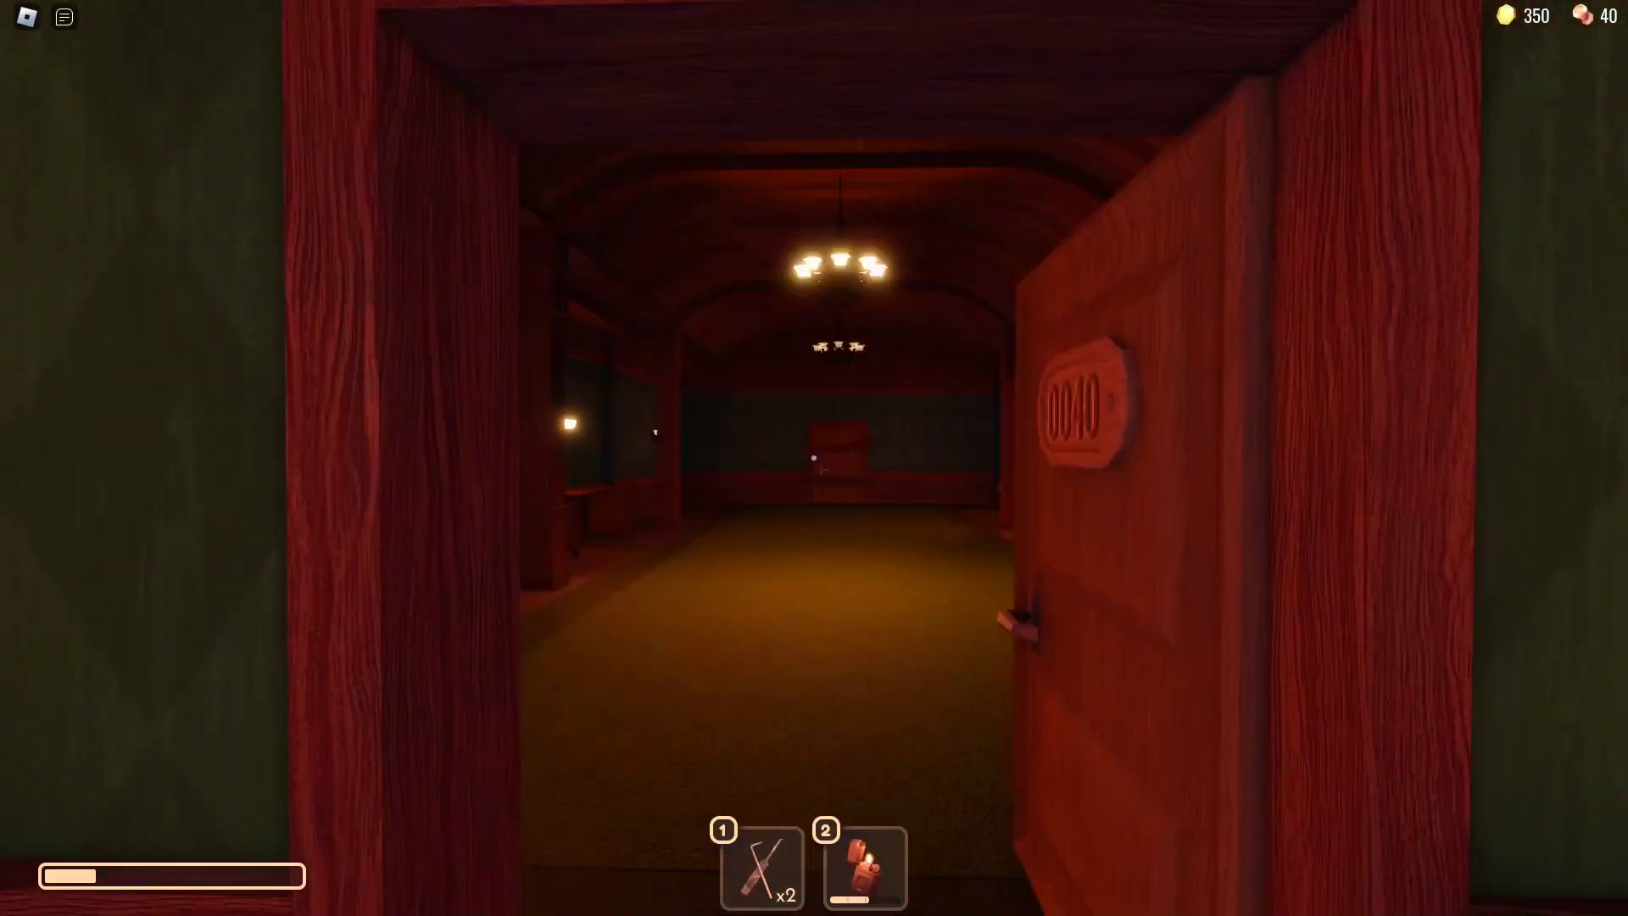
key("w")
key("w")
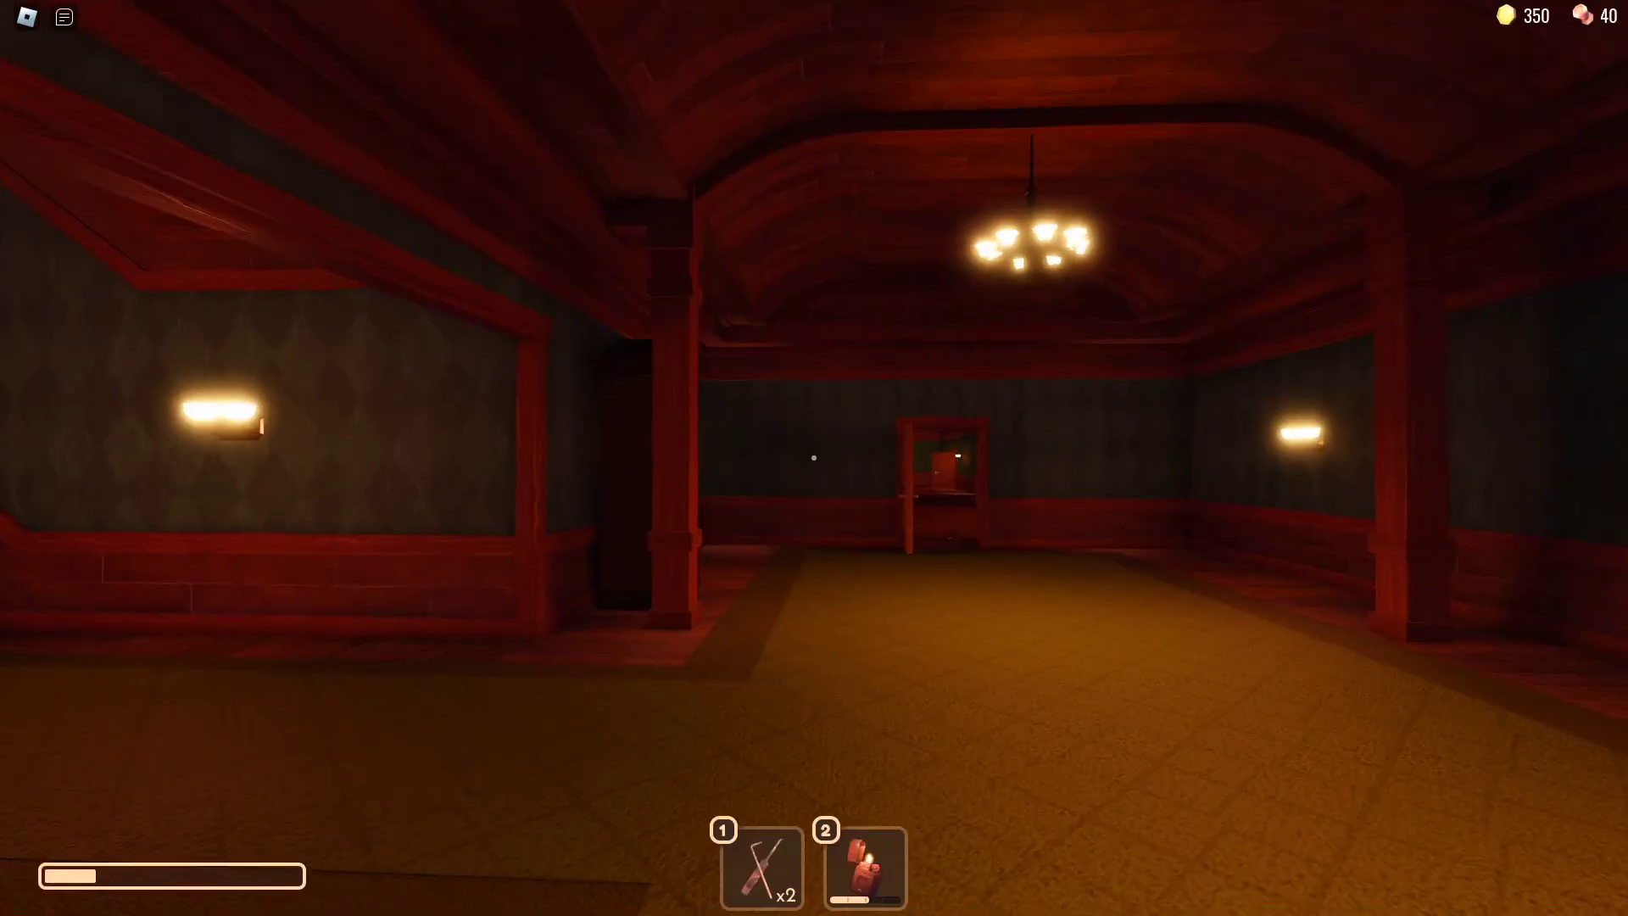
key("w")
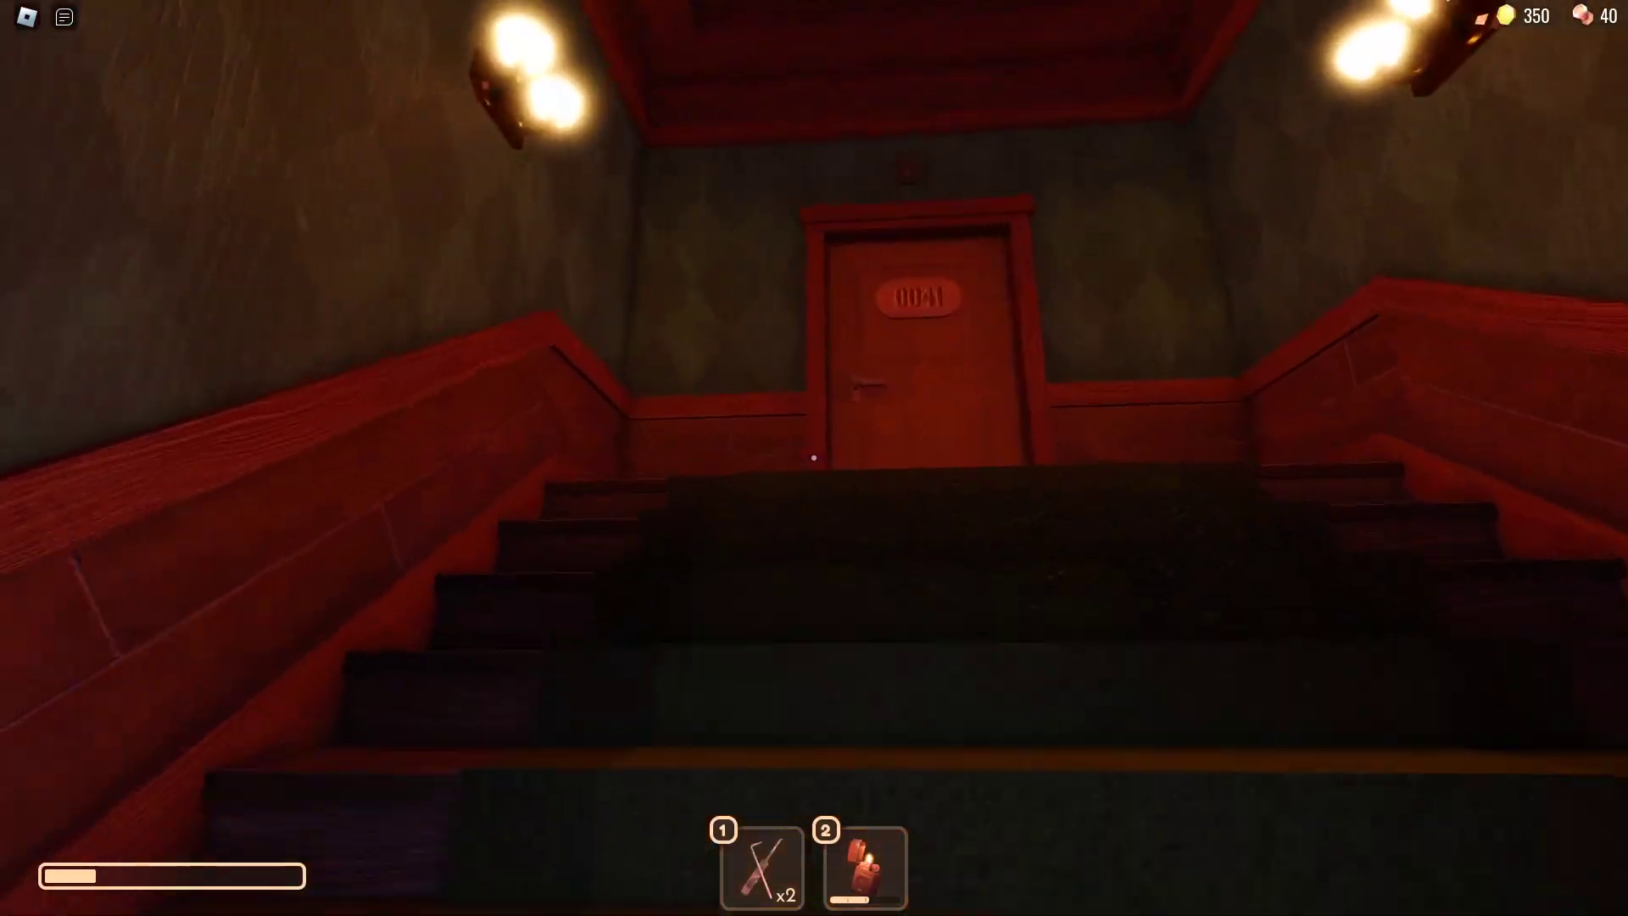
key("w")
key("w")
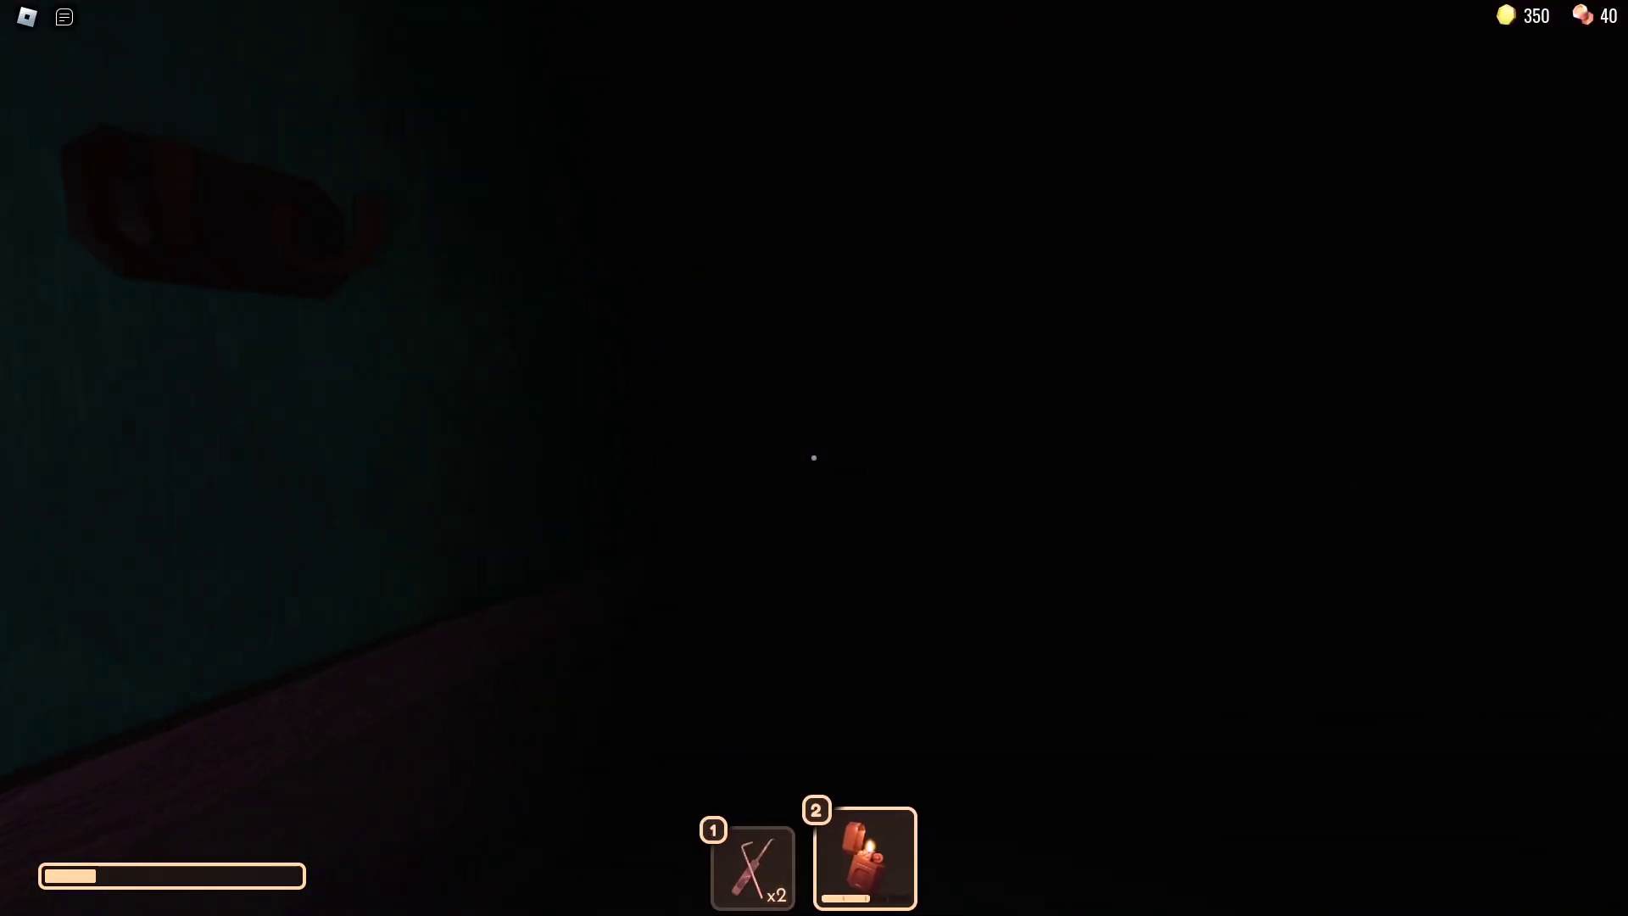
key("e")
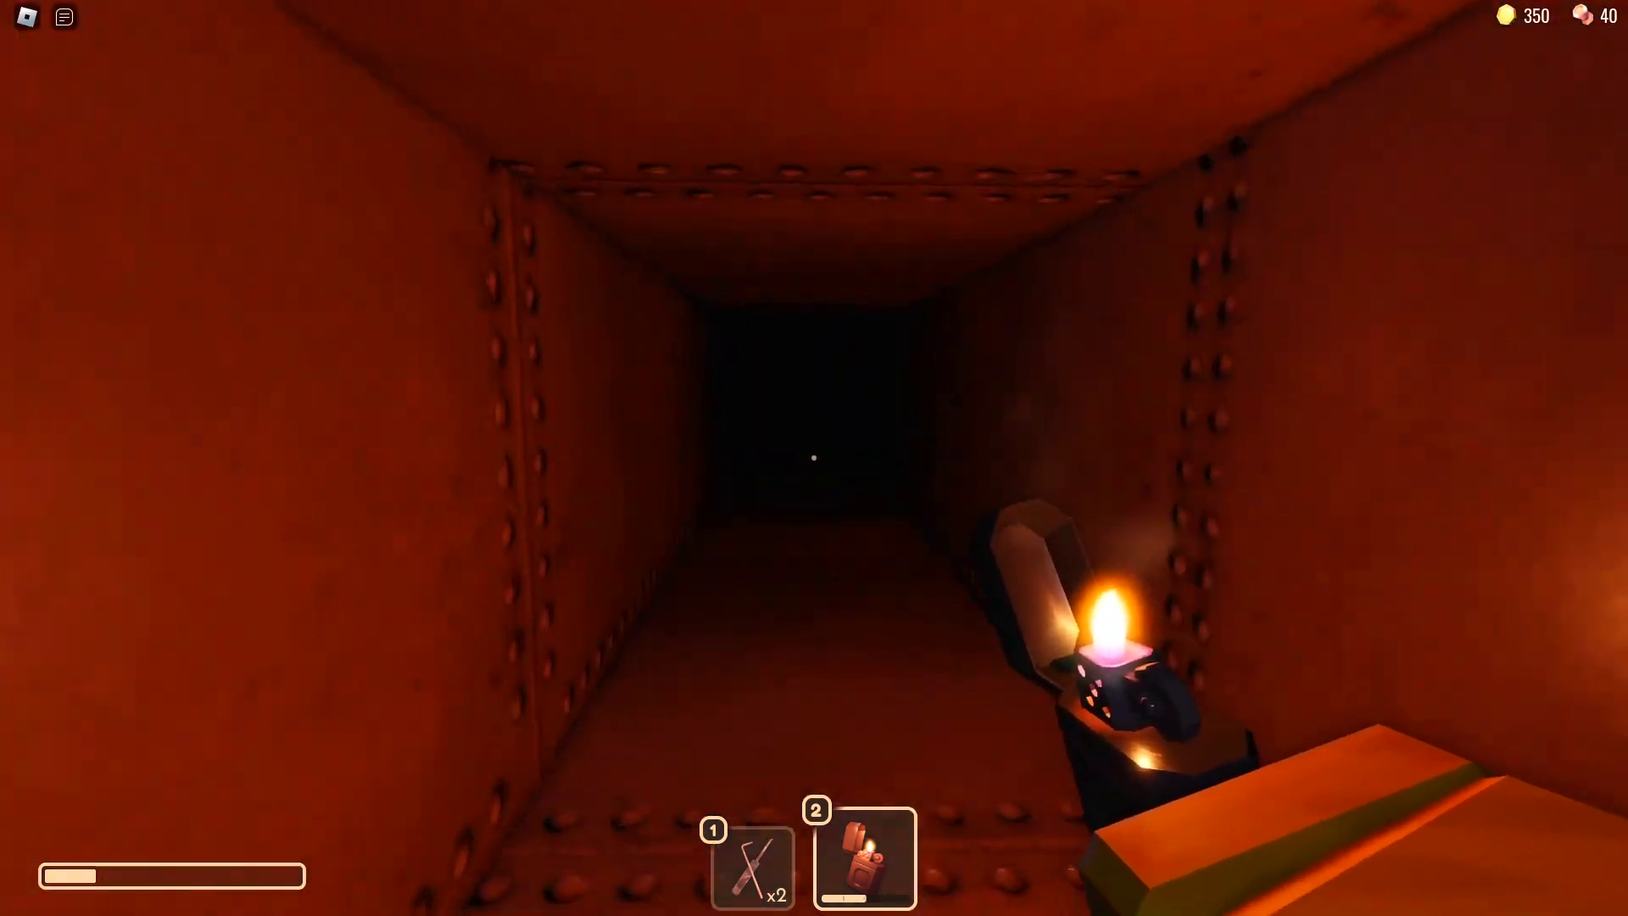
Step: Crawl through the vent and try the padlock on door 0044
key("w")
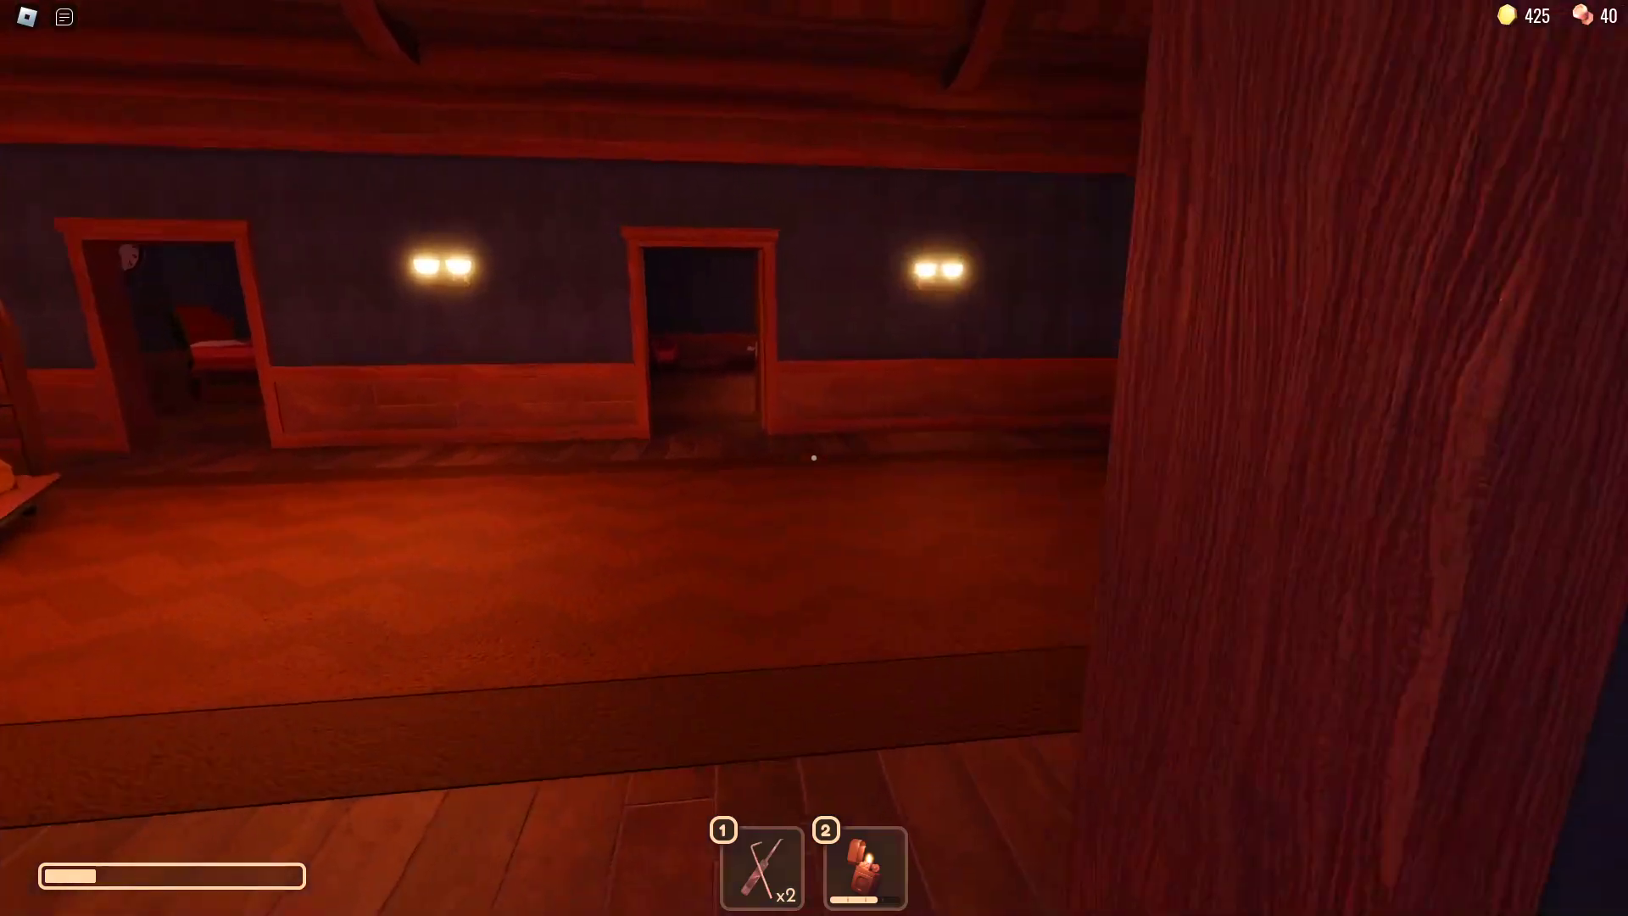
key("w")
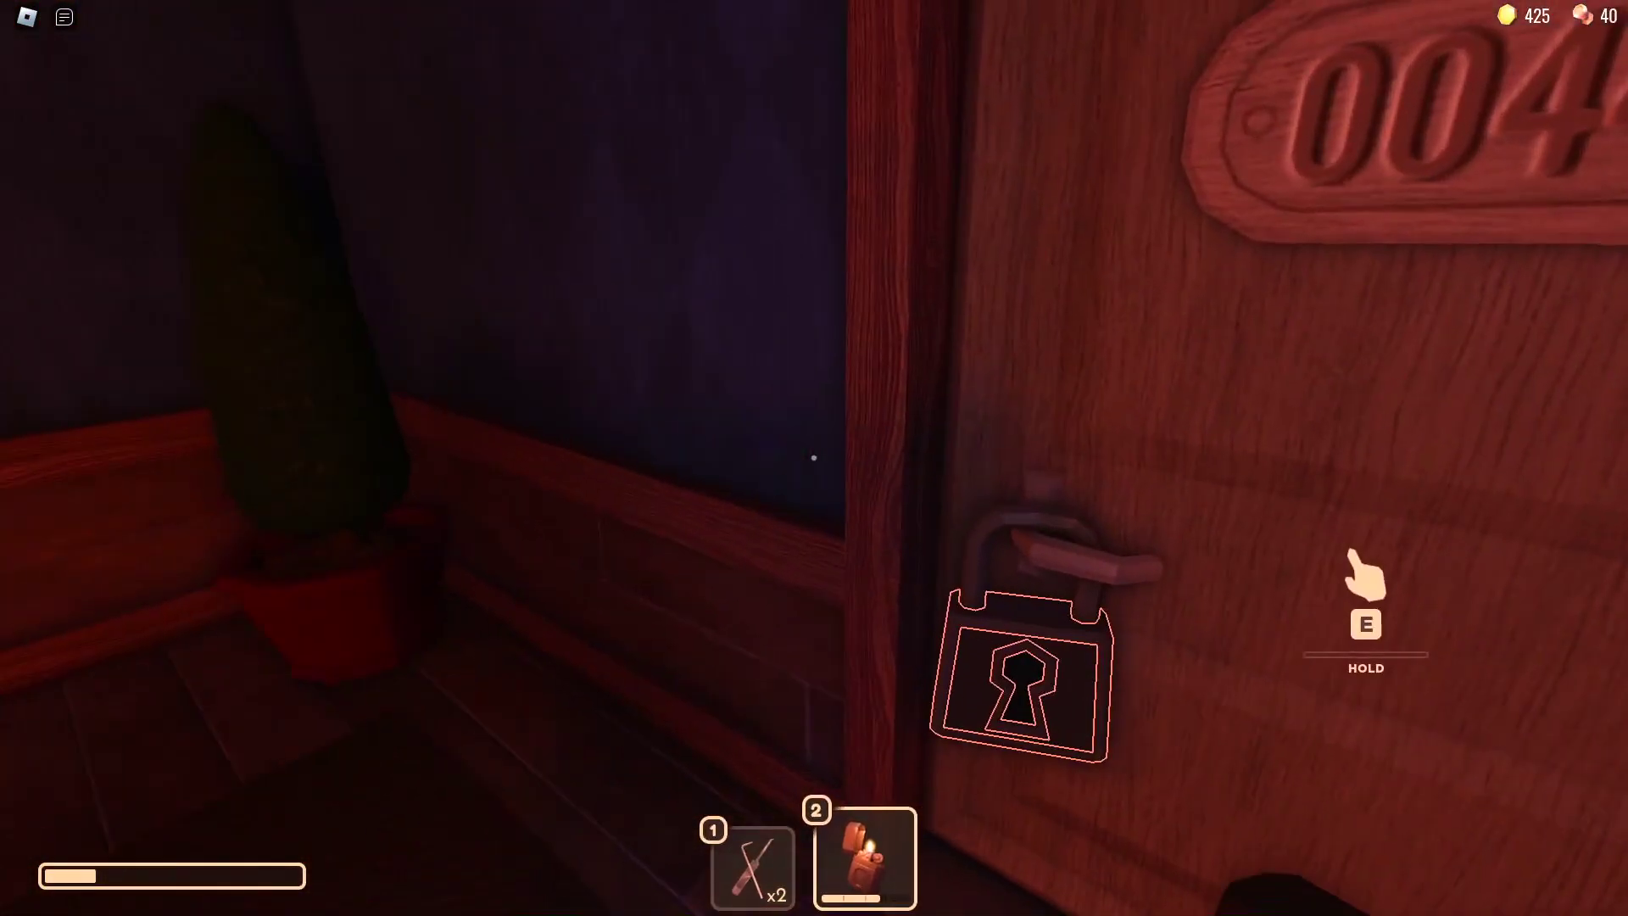
key("e")
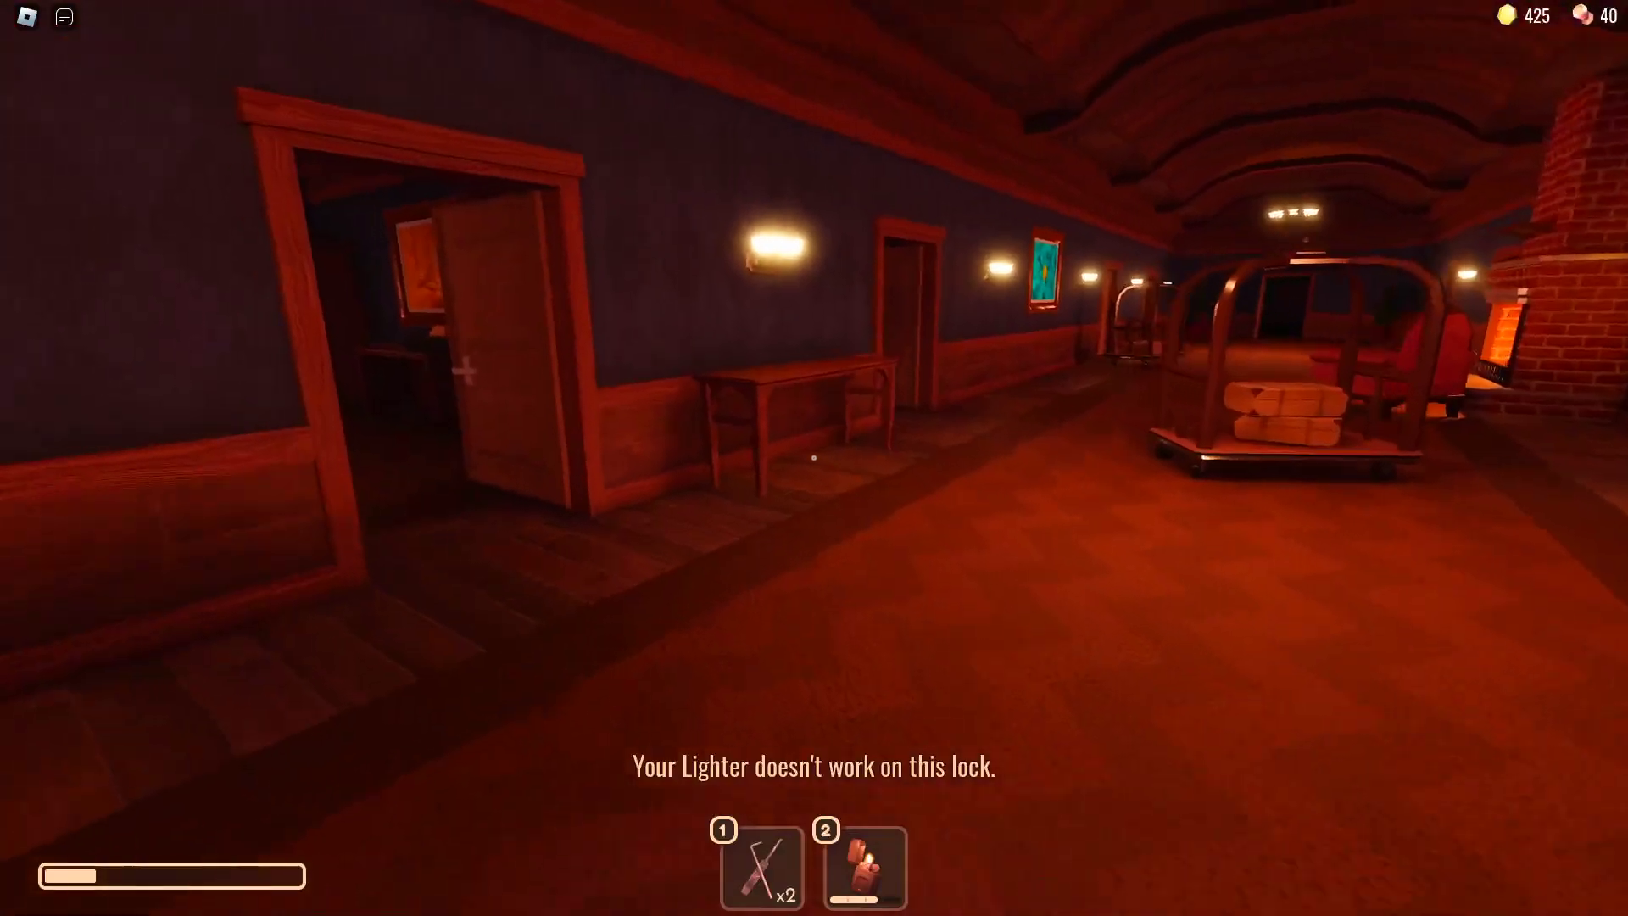
Step: Cross the hallways past the fireplace and typewriter desk toward door 0046
key("w")
key("w")
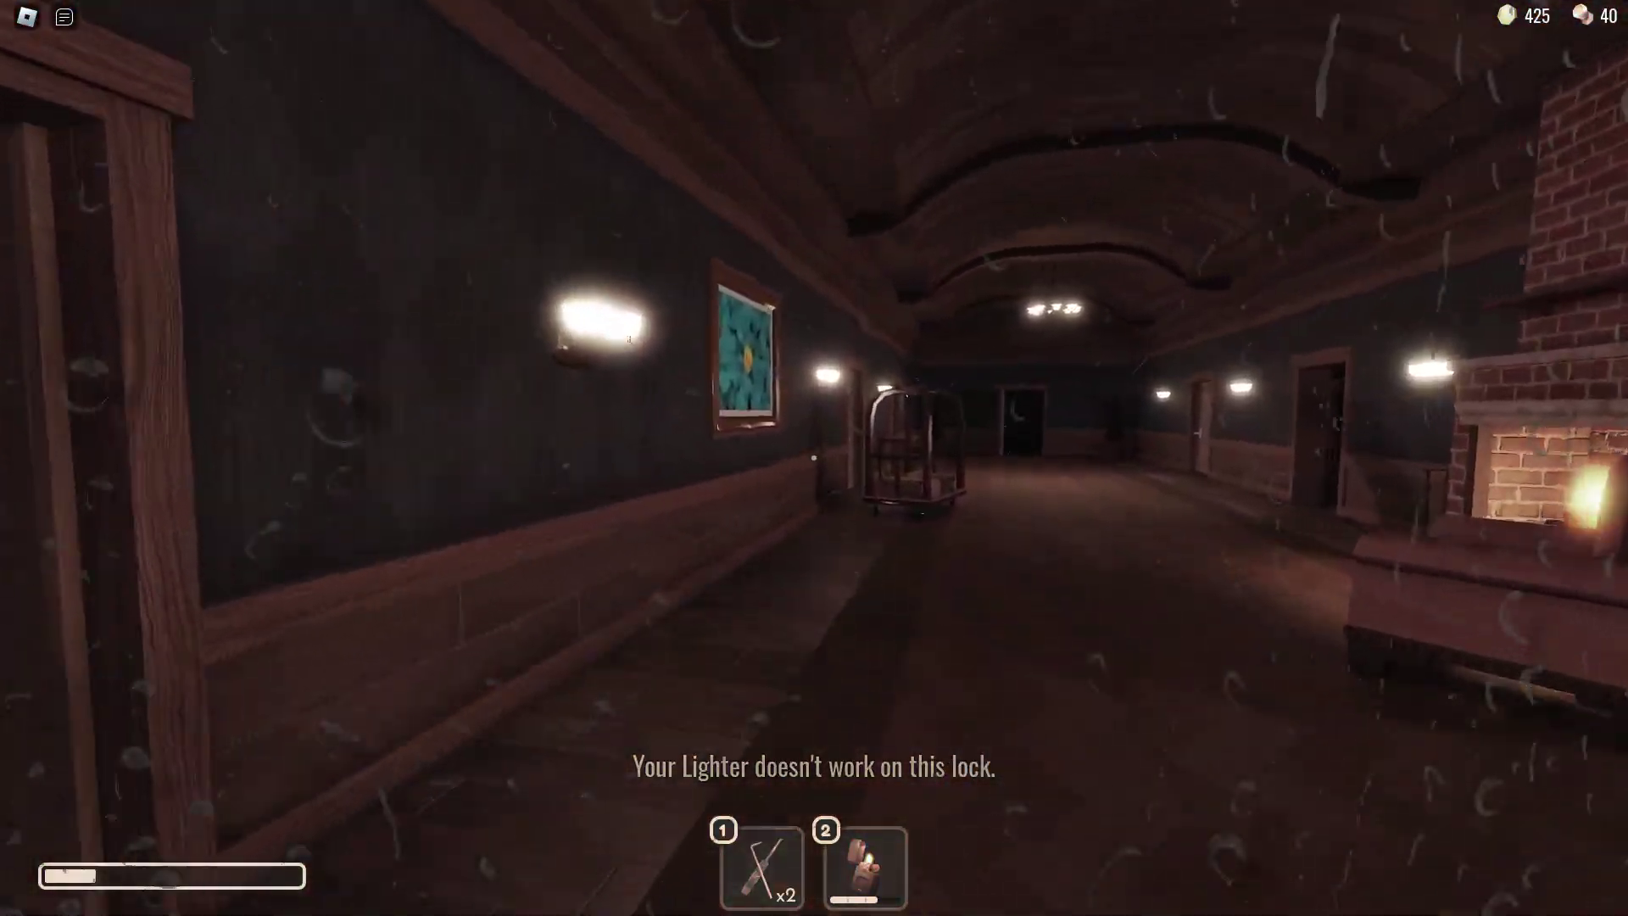
key("w")
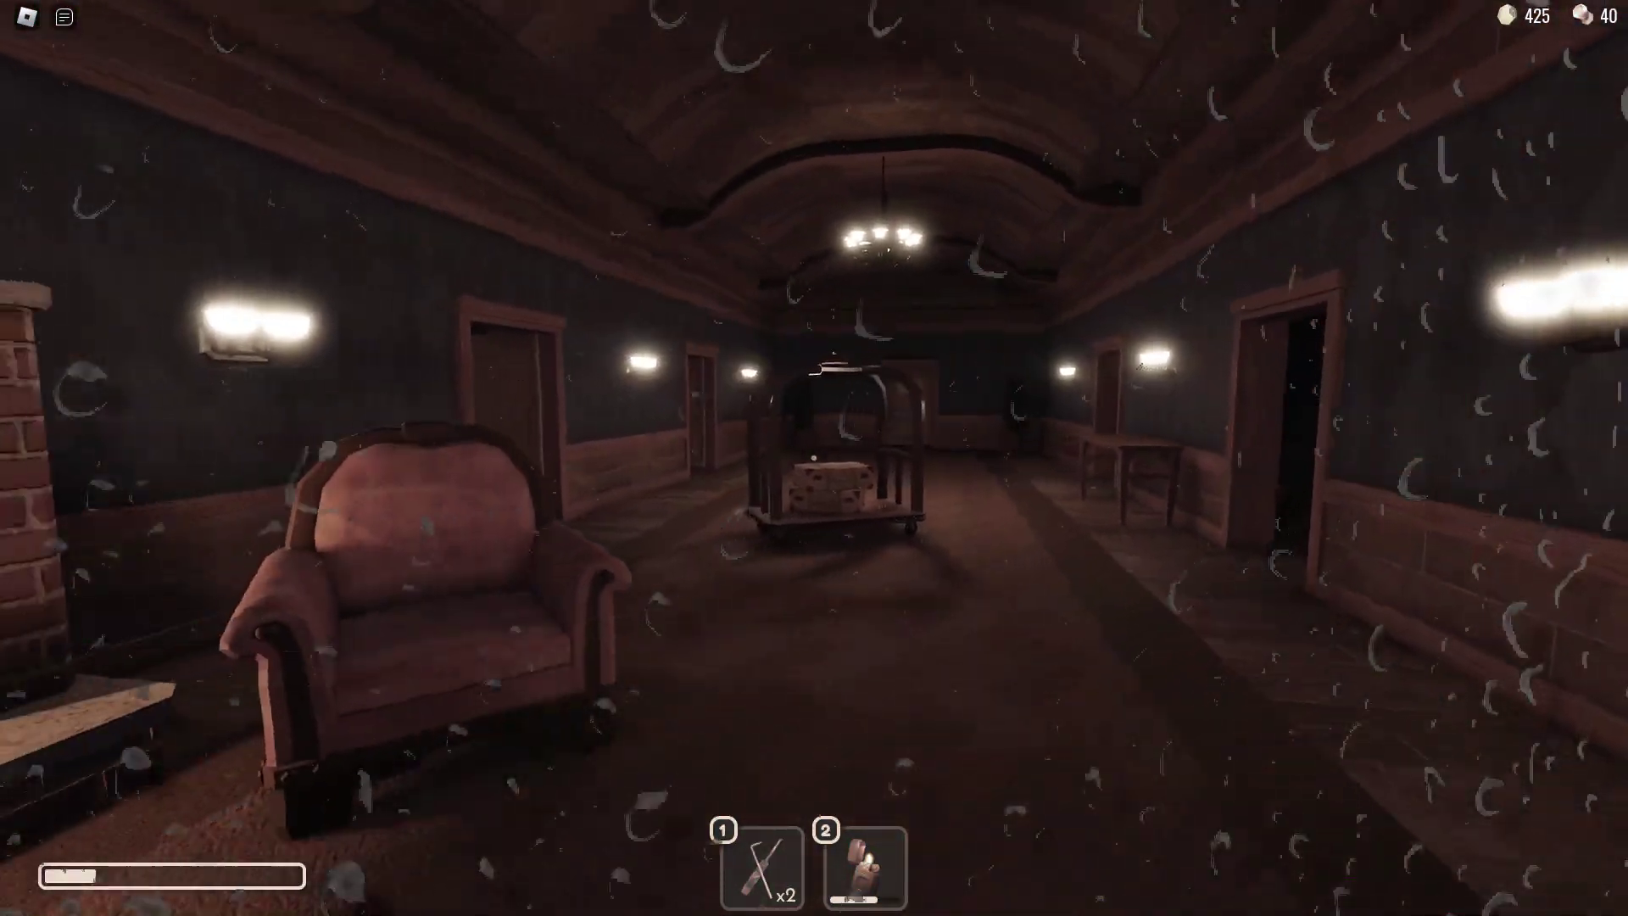
key("w")
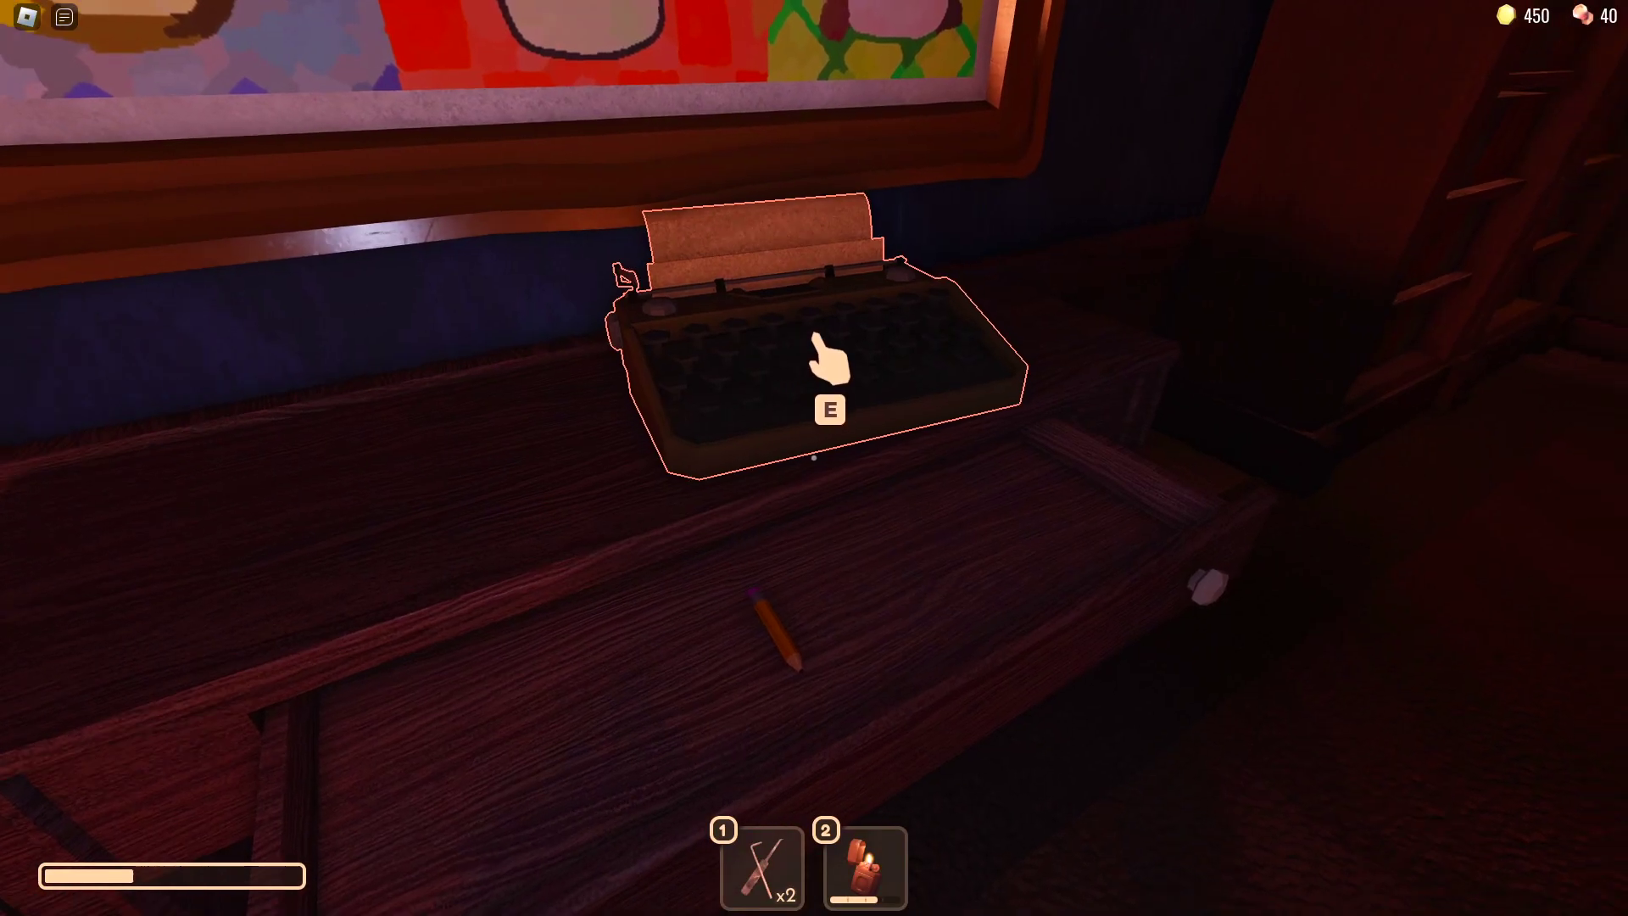
key("a")
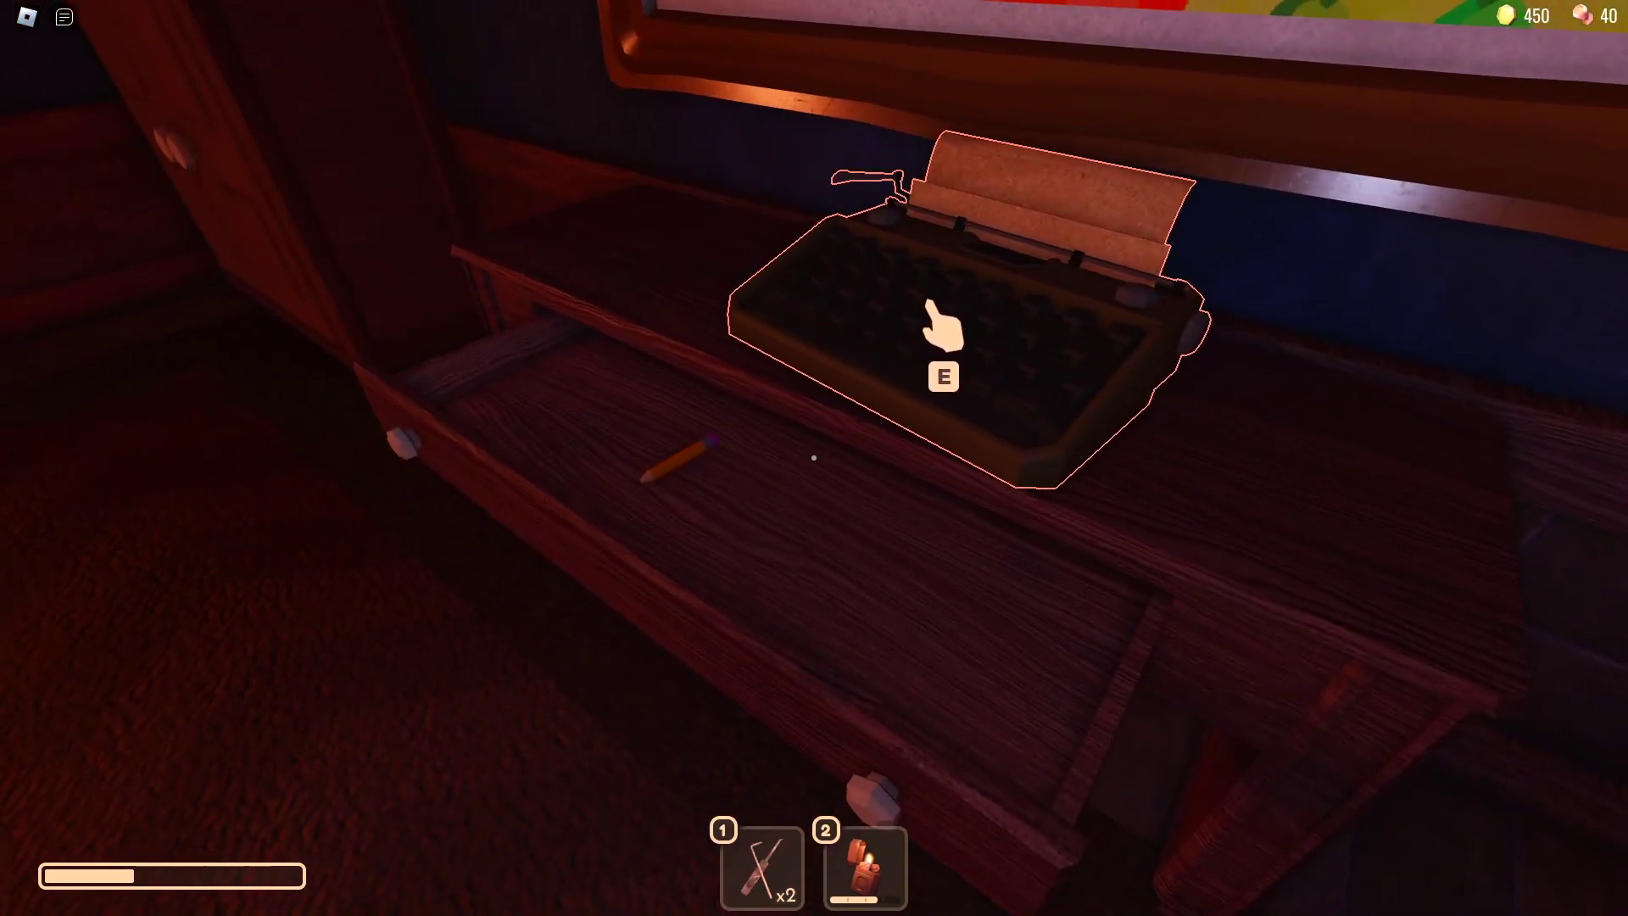
key("w")
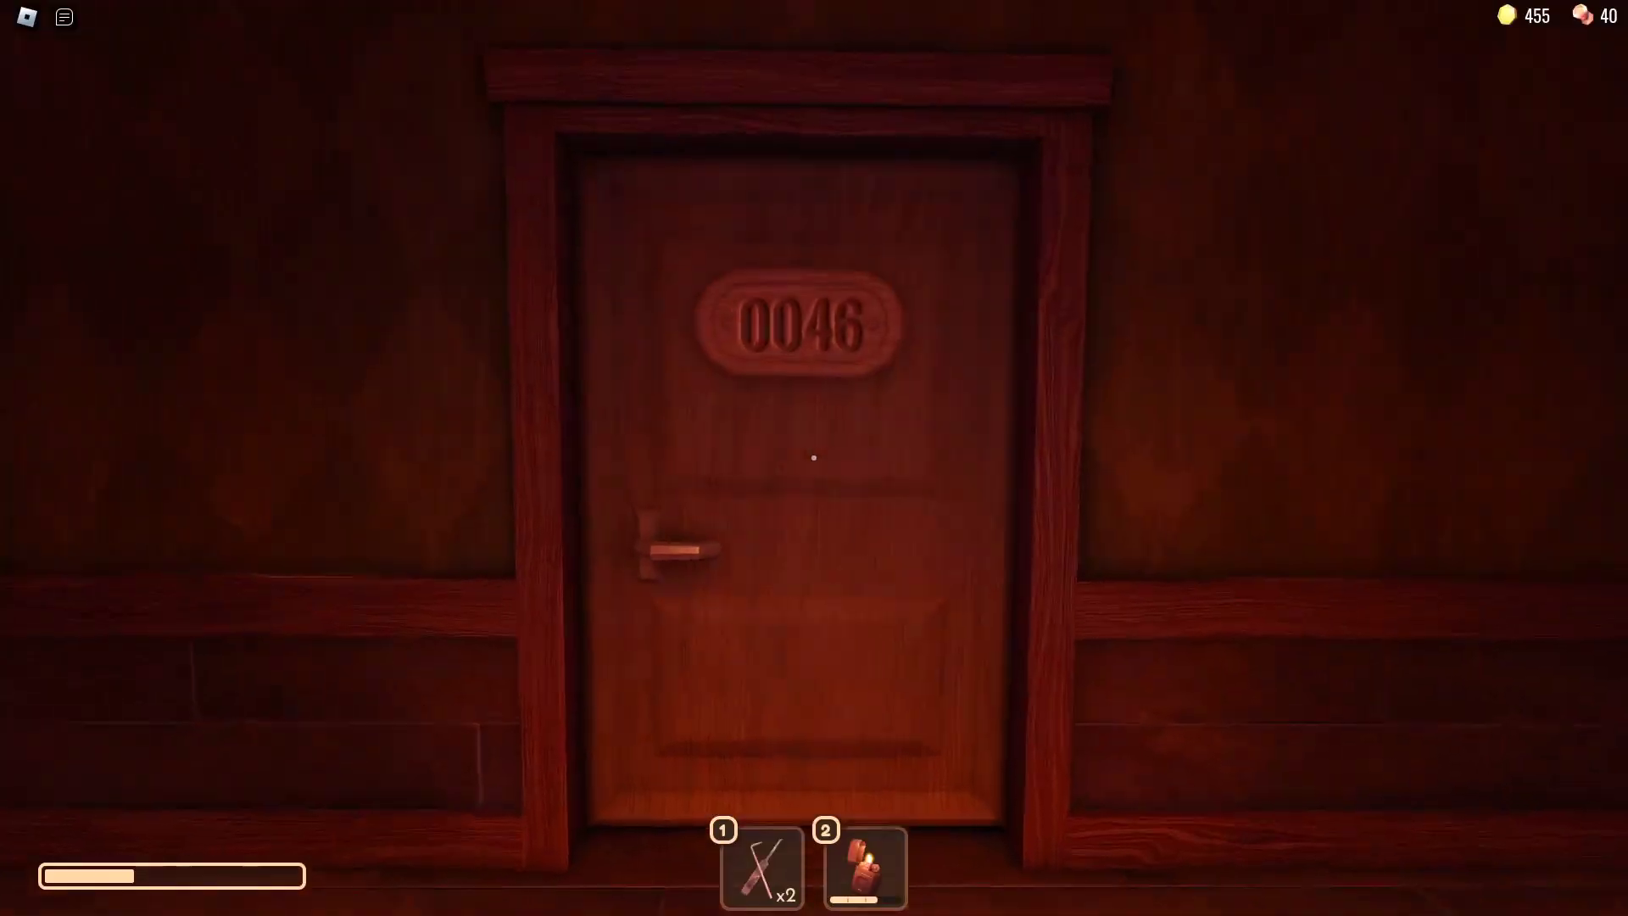
Step: Go through door 0046, open door 0048 and walk into the library
key("w")
key("w")
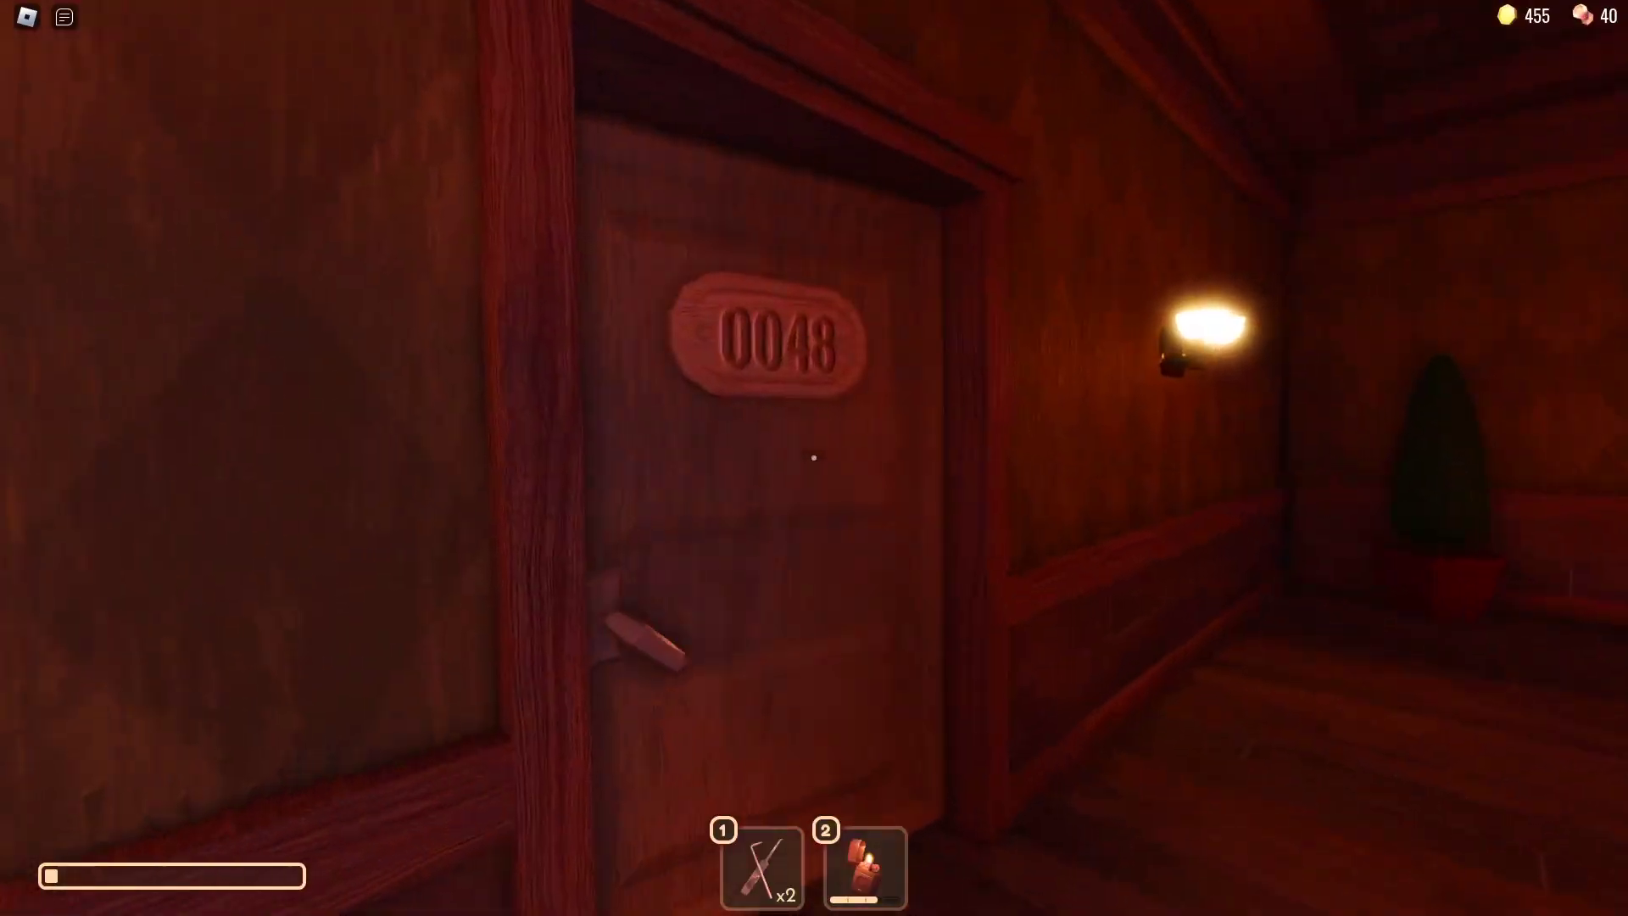
key("w")
key("w")
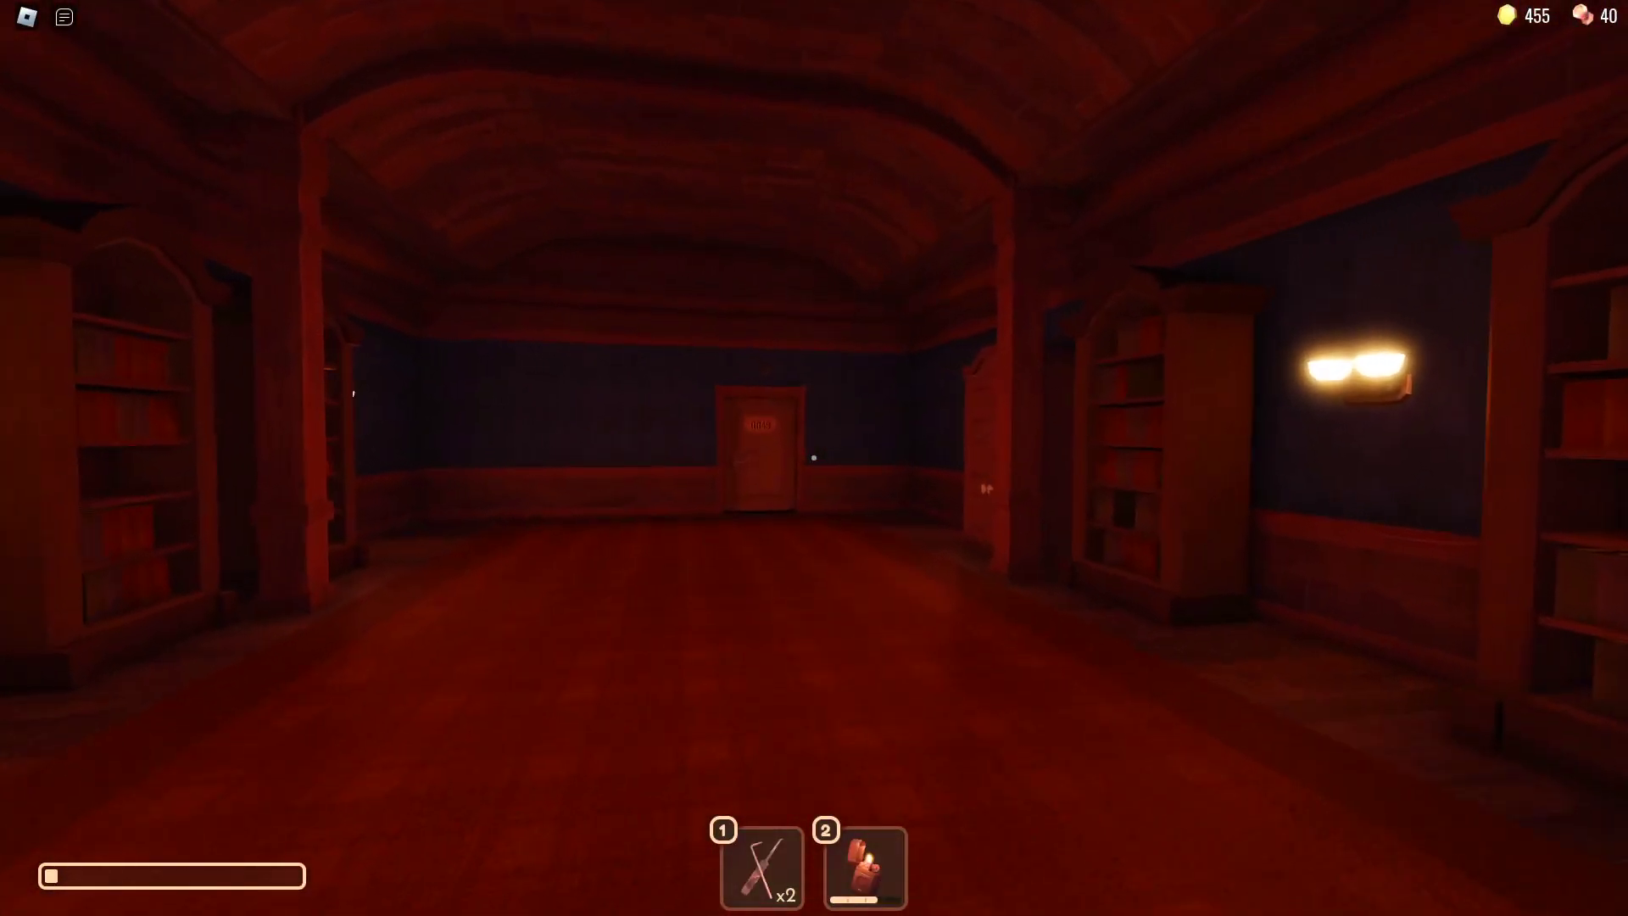
key("w")
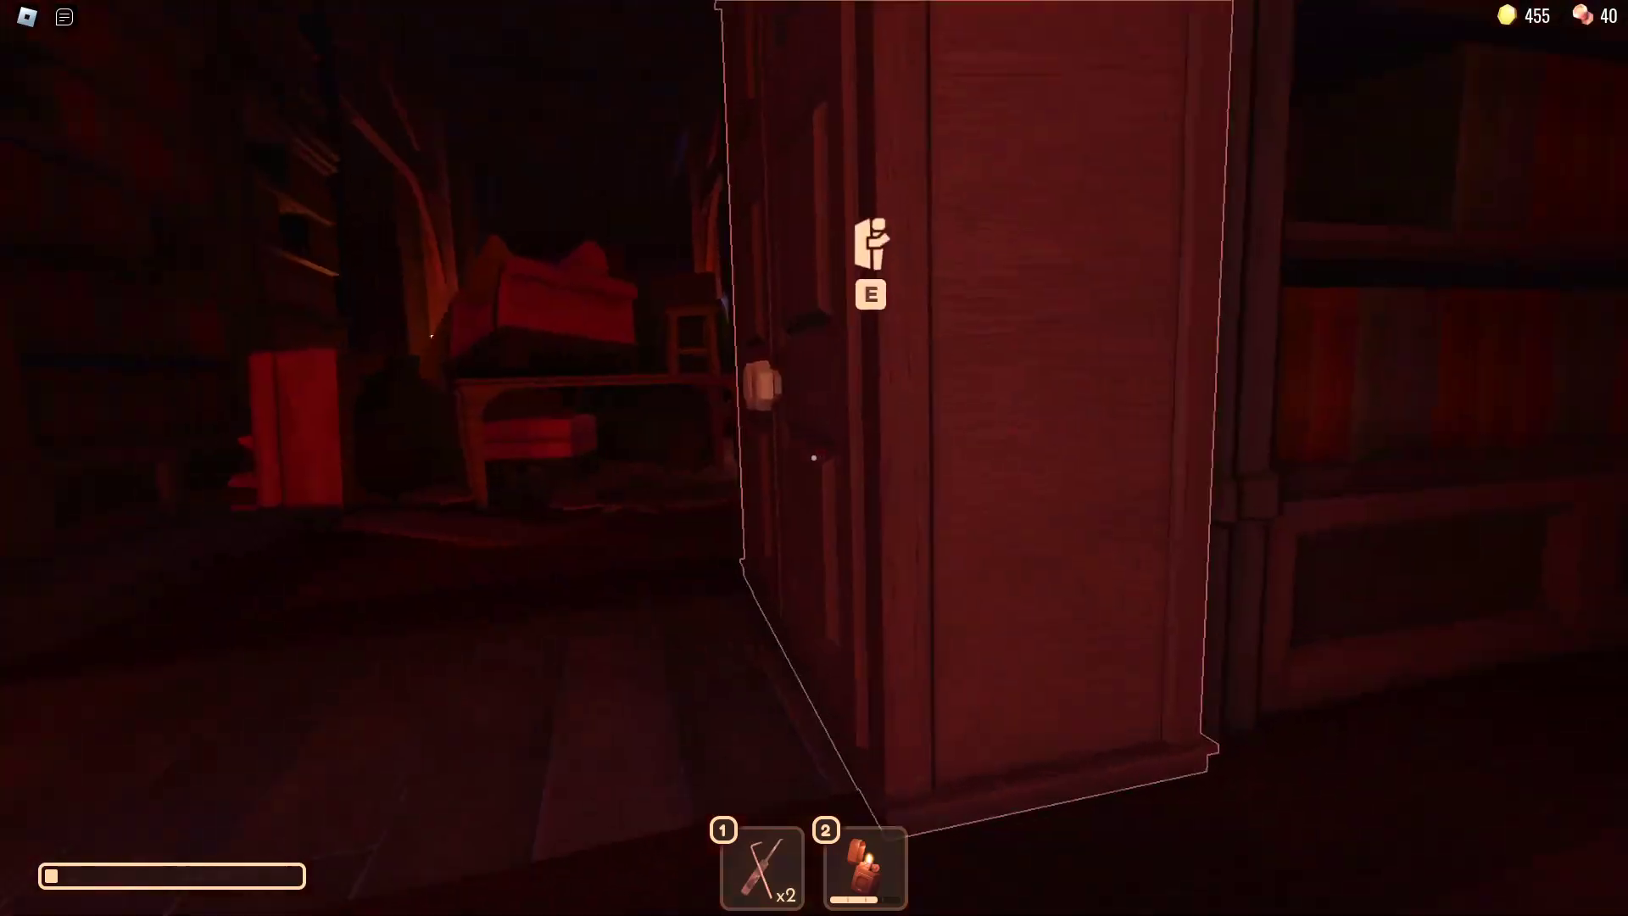
Step: Read the square 8 clue book, then walk toward the armchair and ladder
key("e")
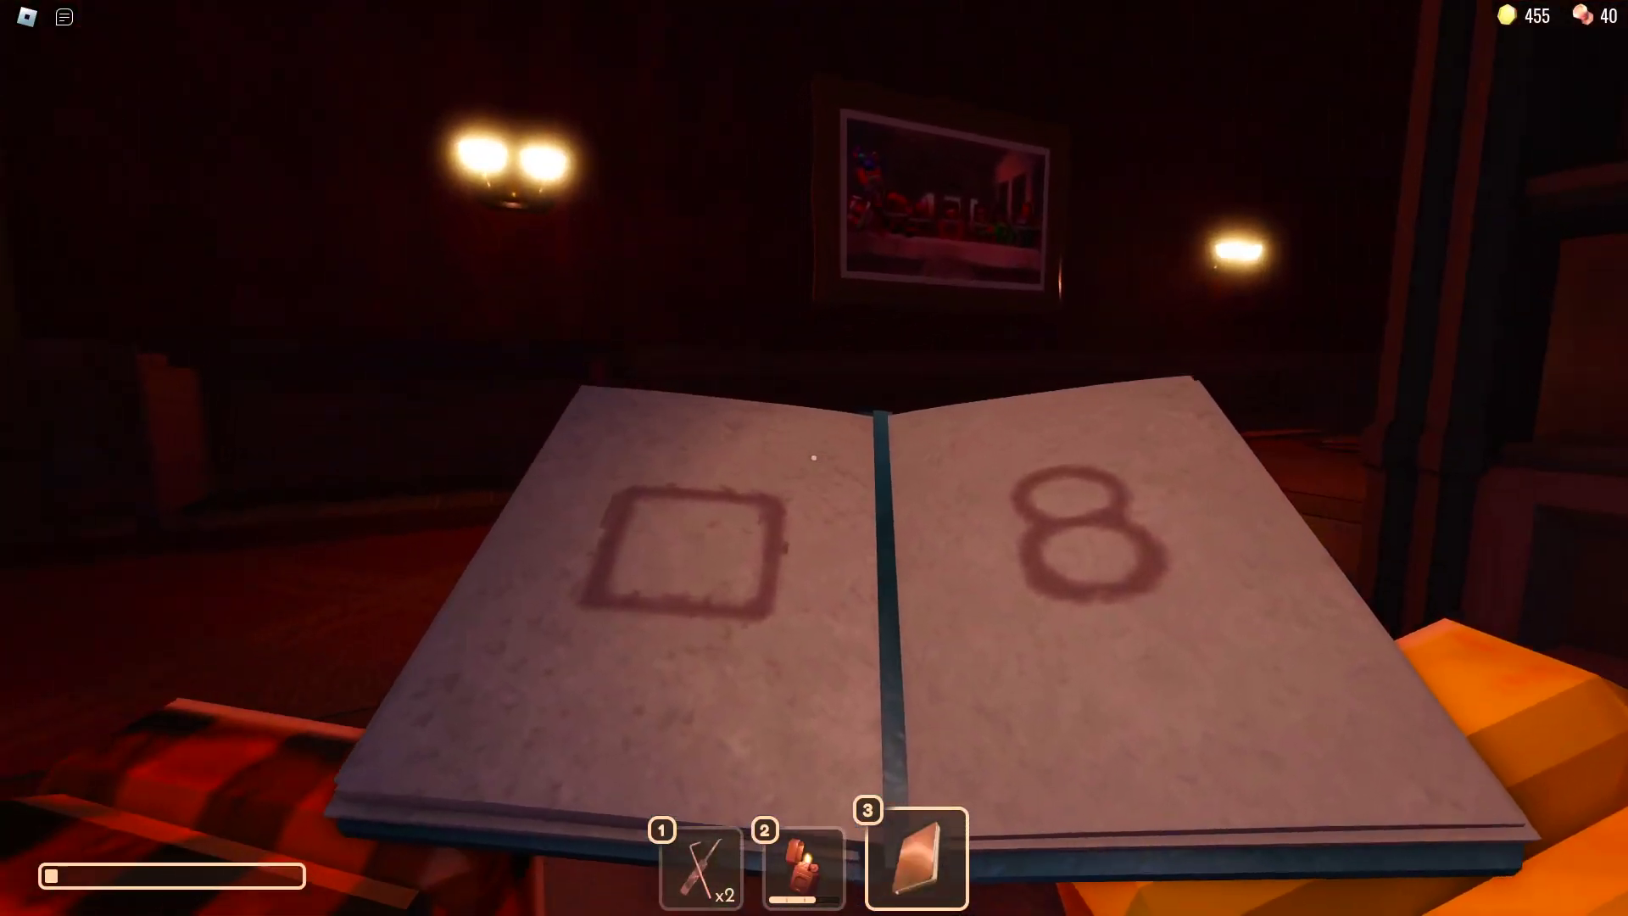
left_click(814, 459)
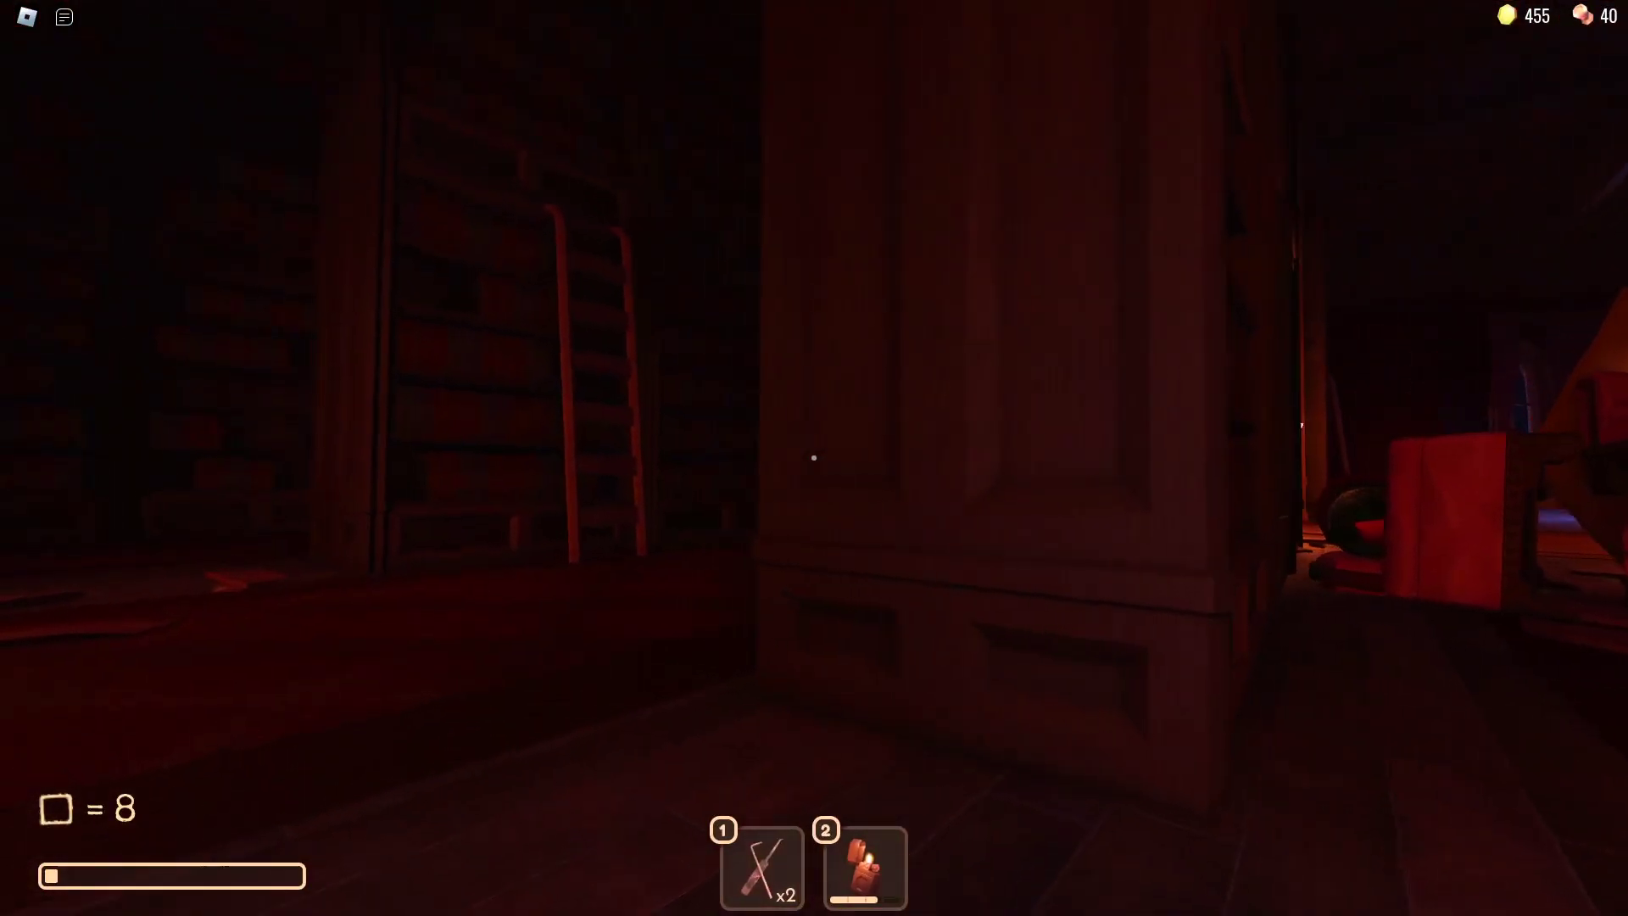
key("w")
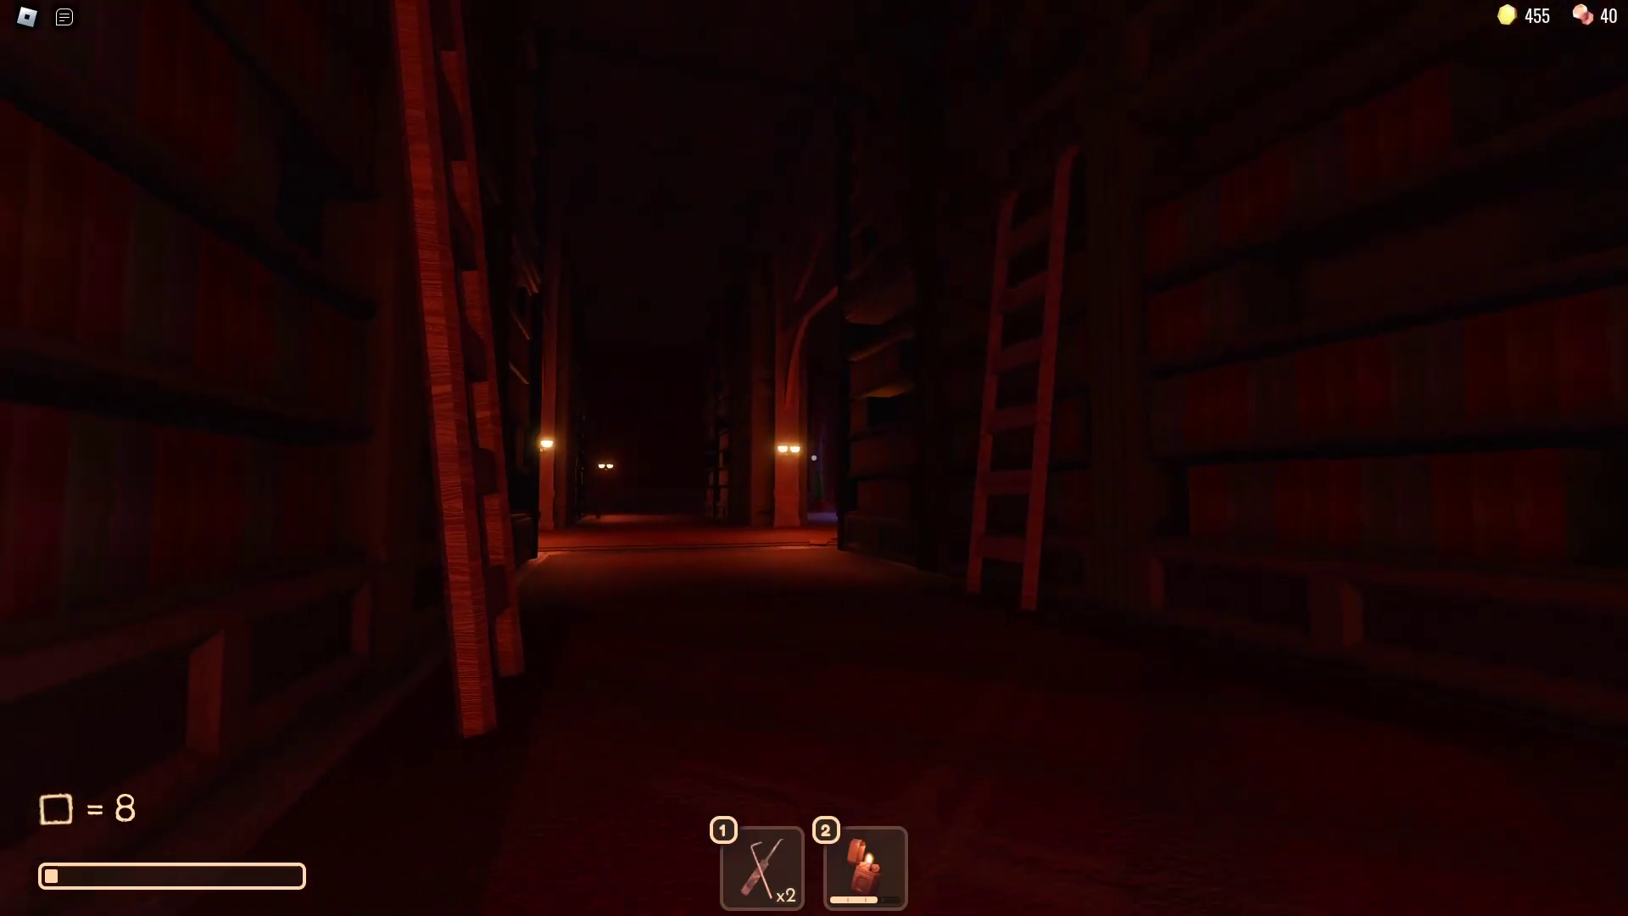
key("w")
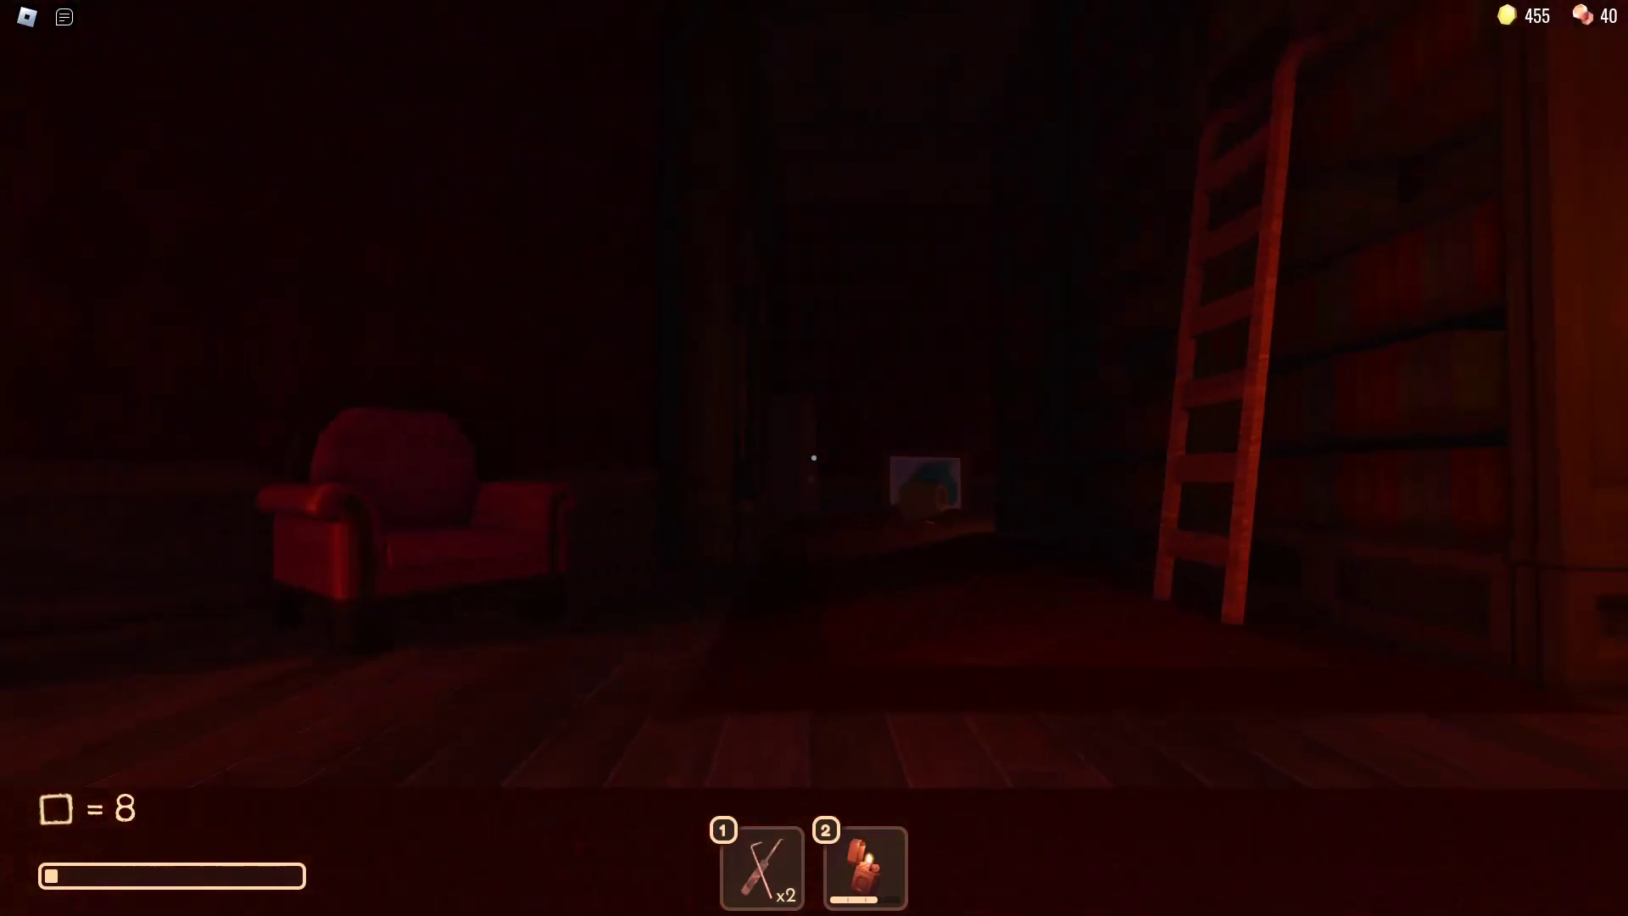
key("w")
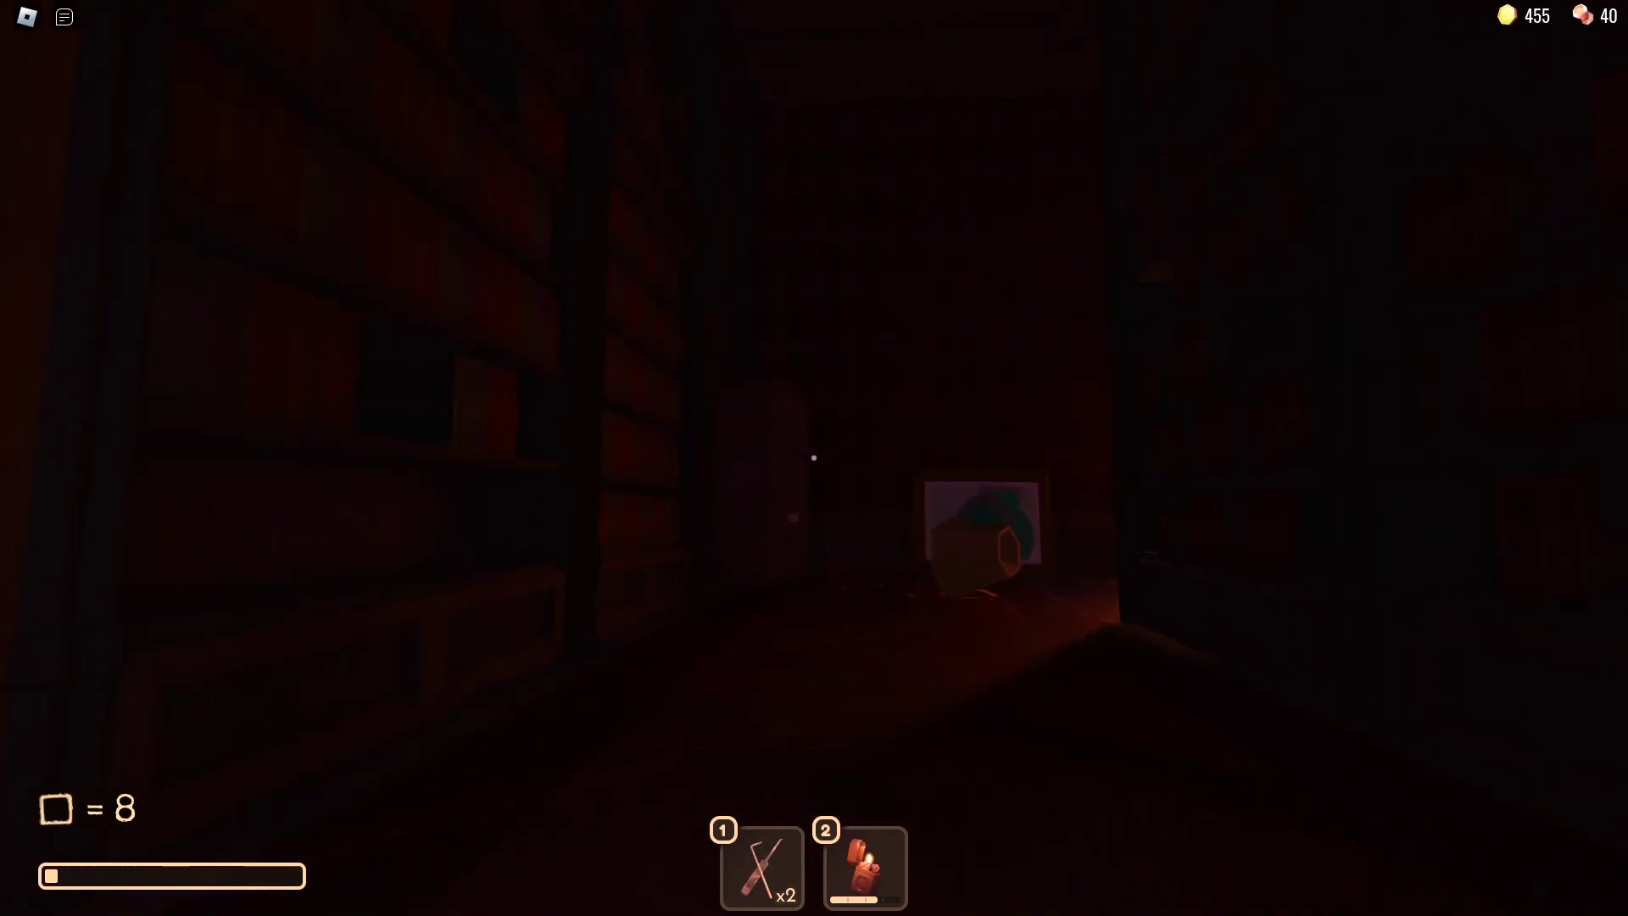
Step: Hide behind a pillar from the entity, take the circle 4 book and search the drawer
key("a")
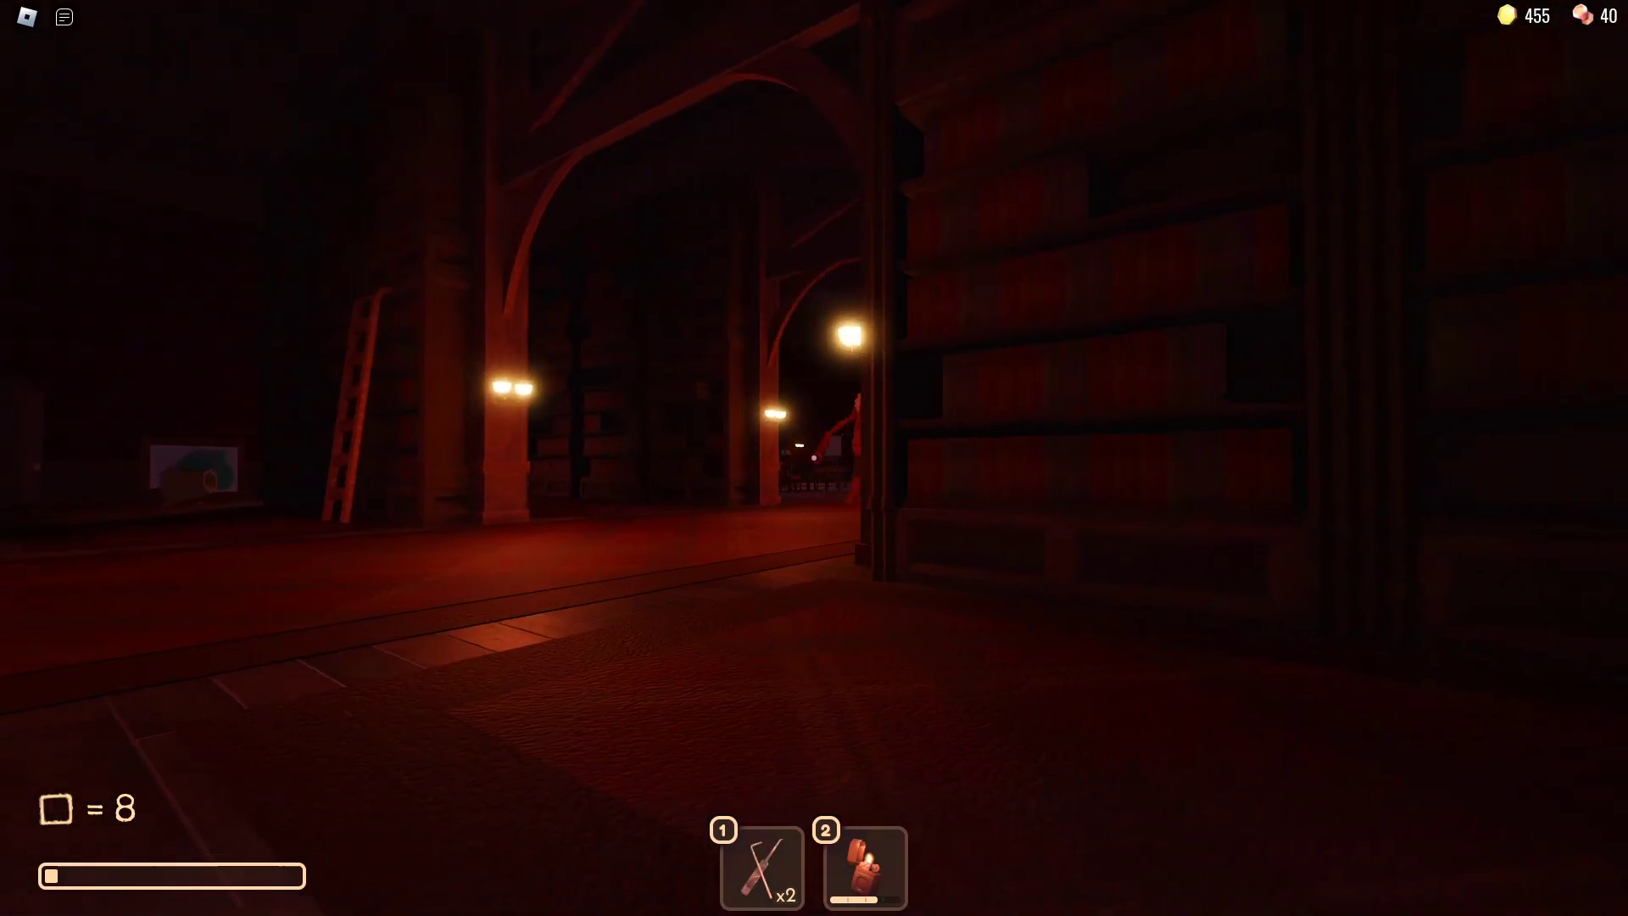
key("w")
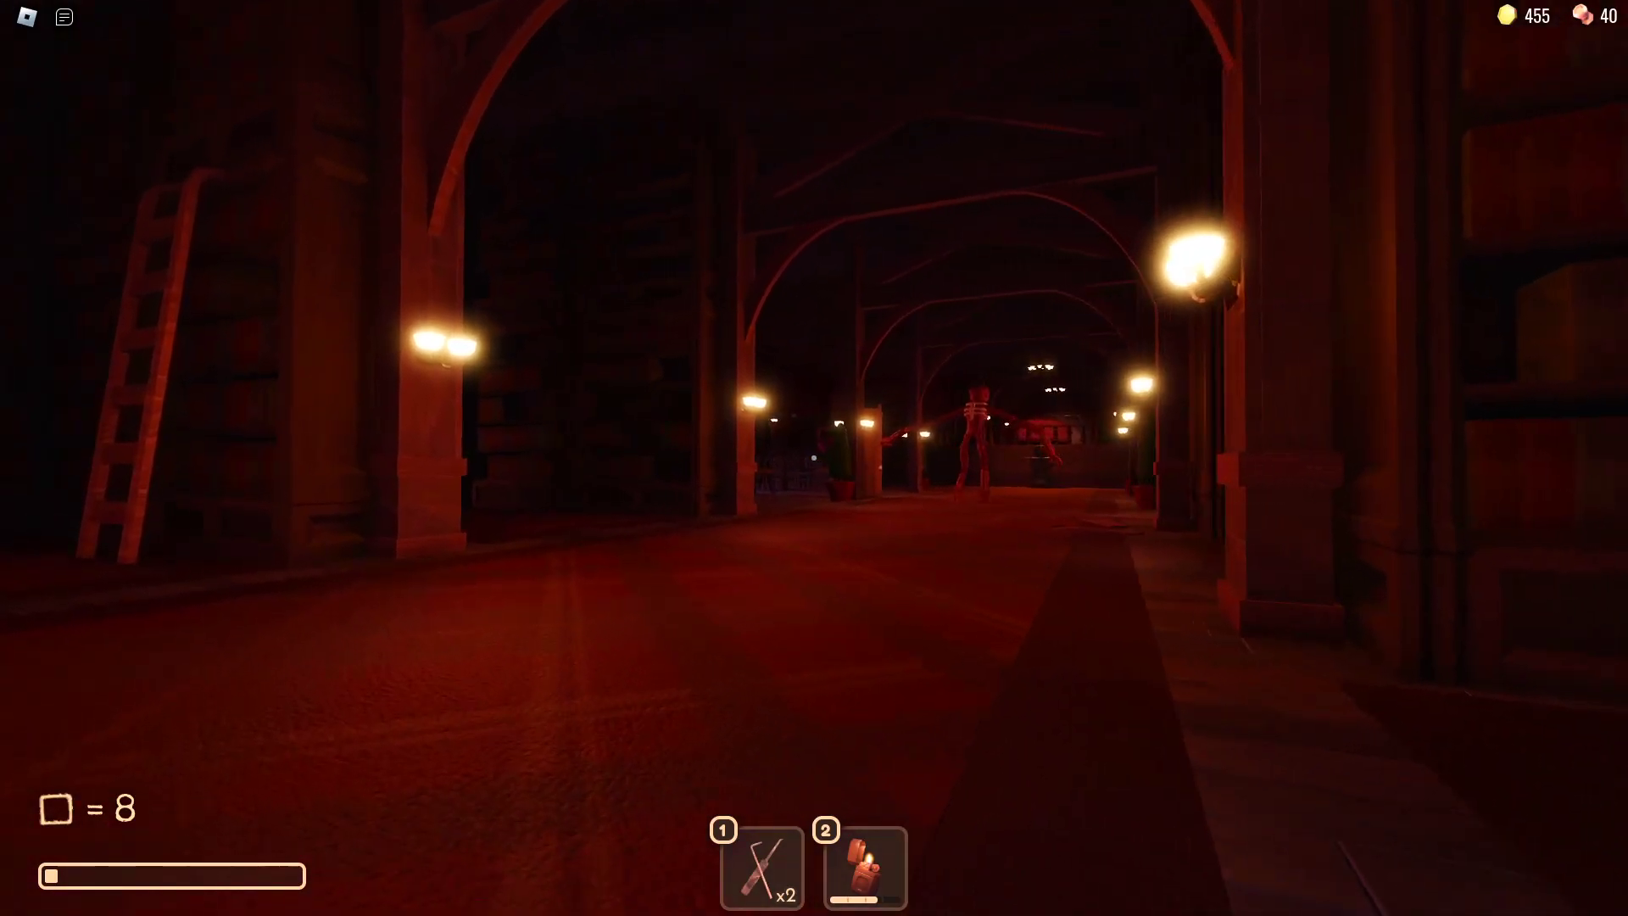
key("a")
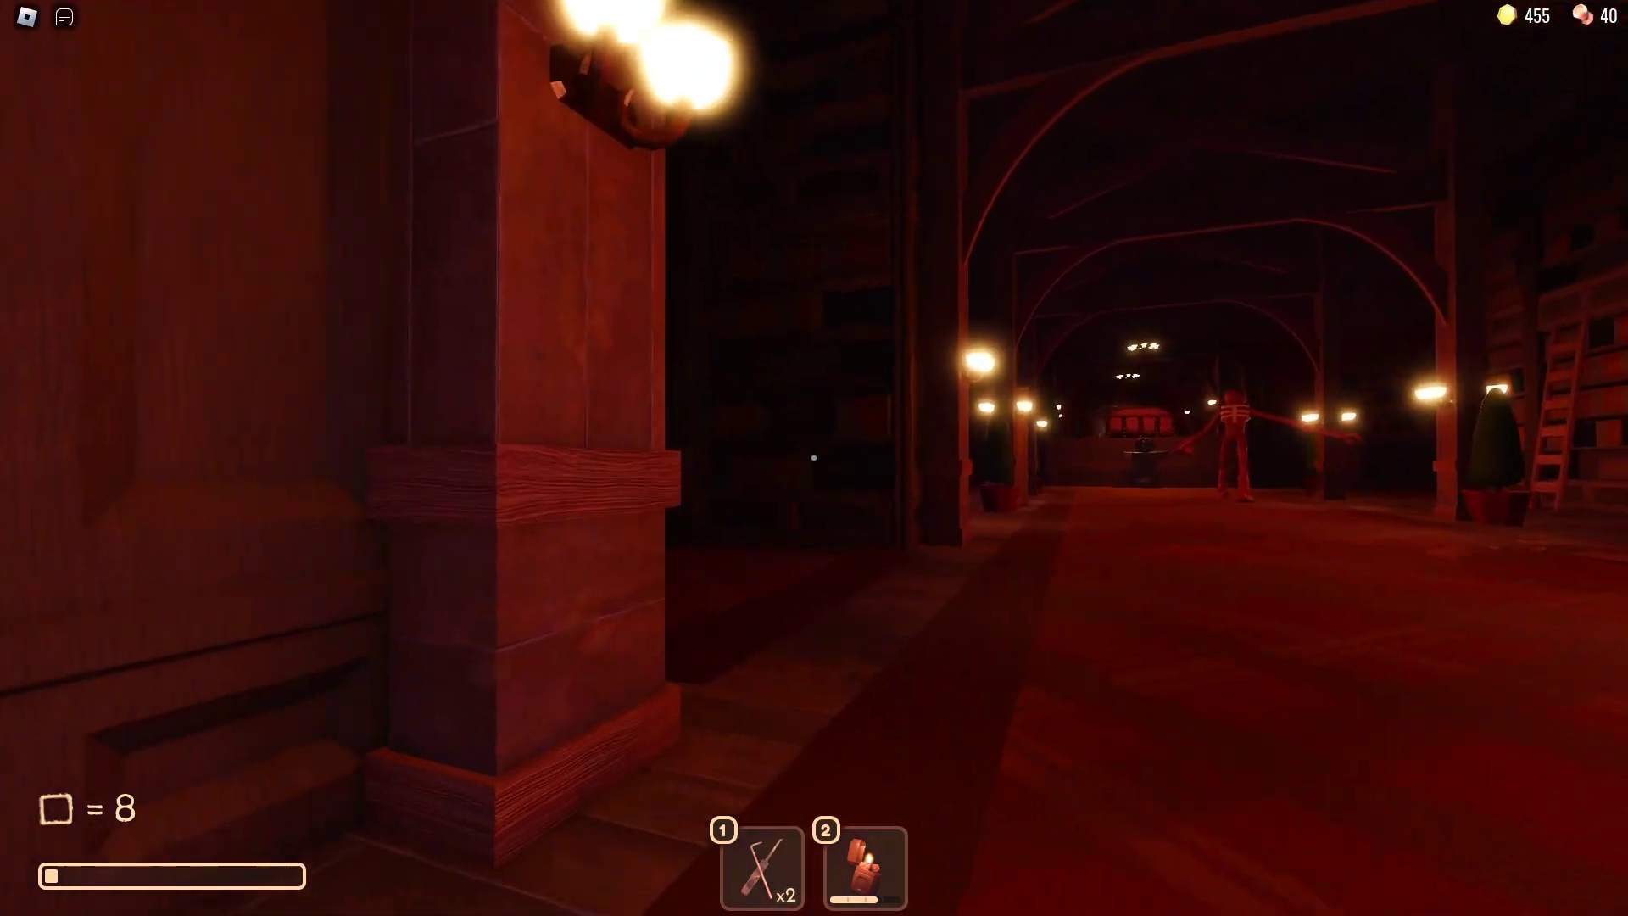
key("w")
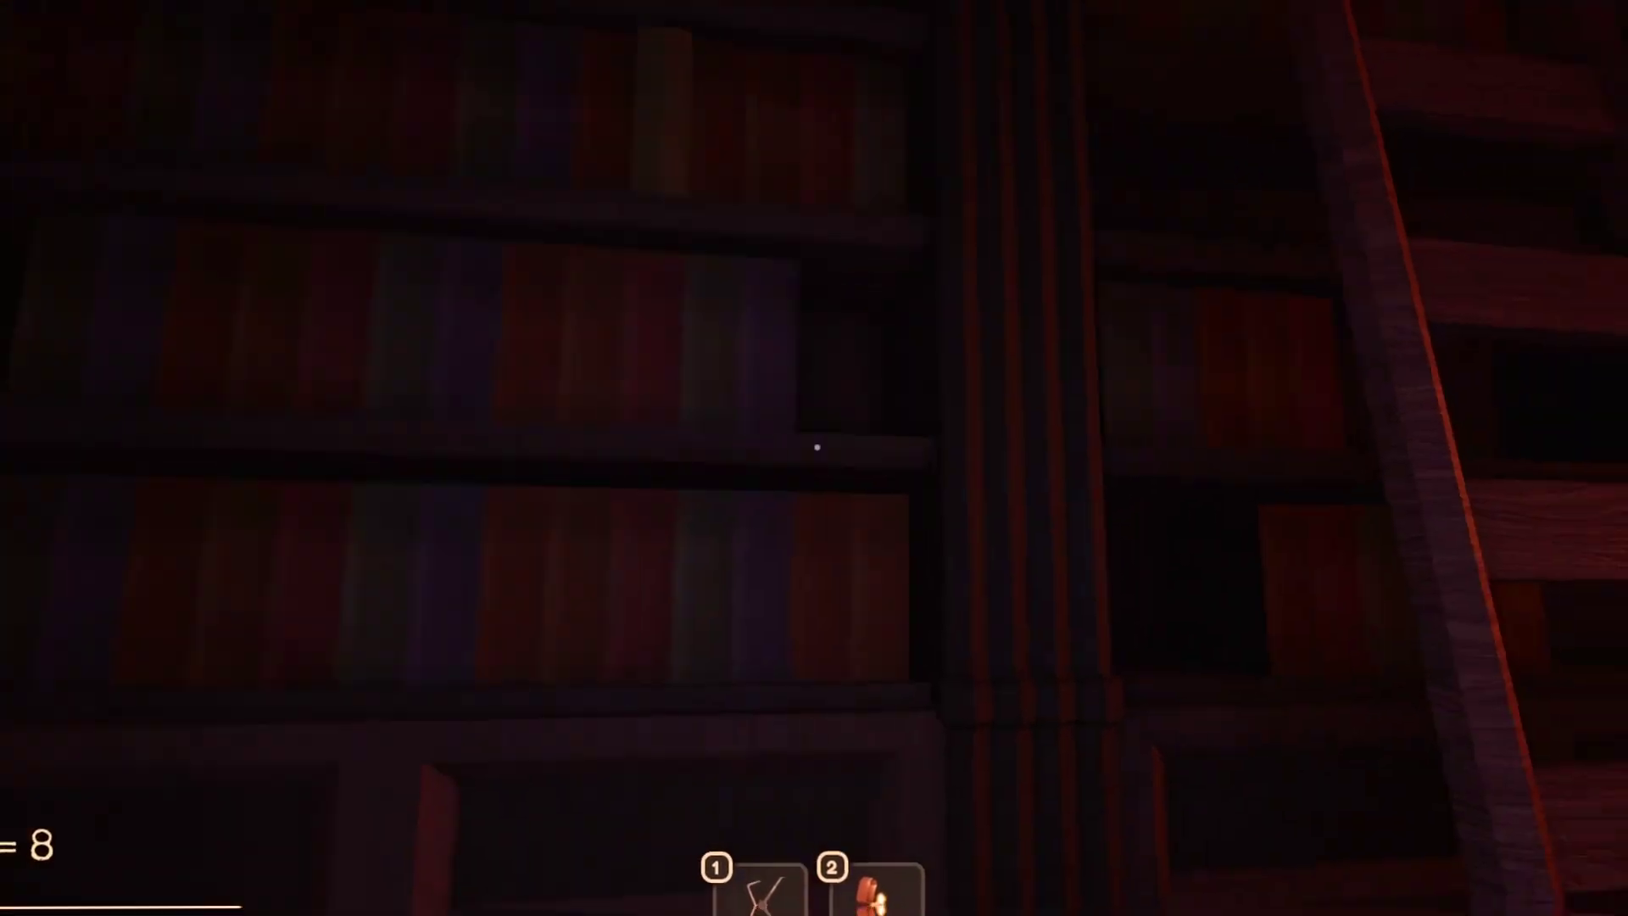
key("w")
key("e")
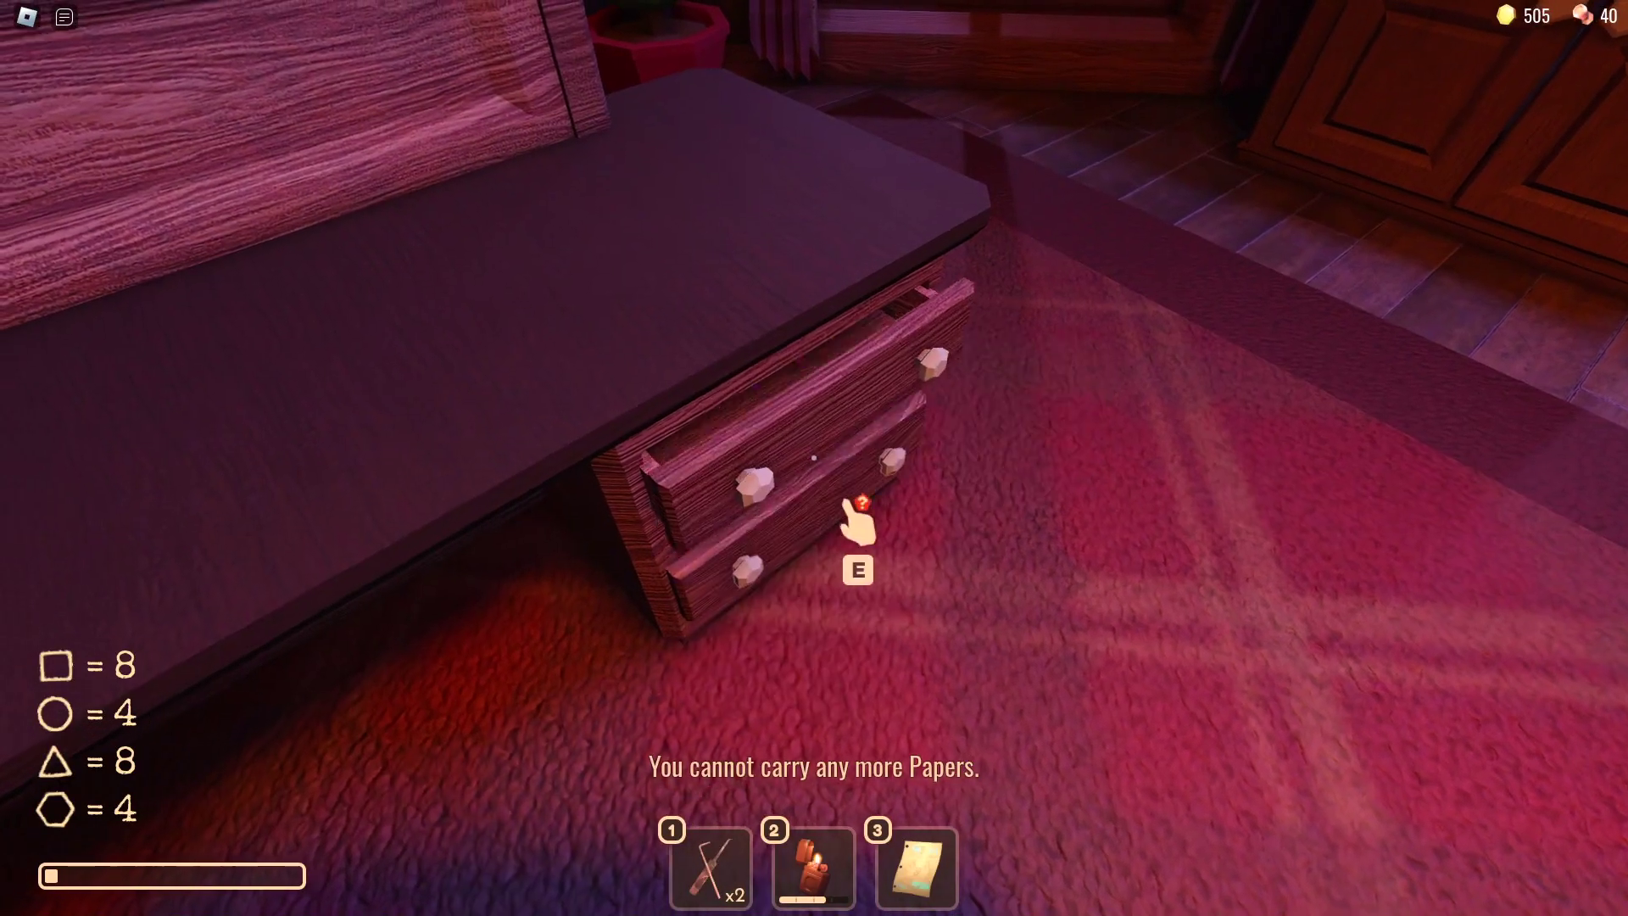
key("e")
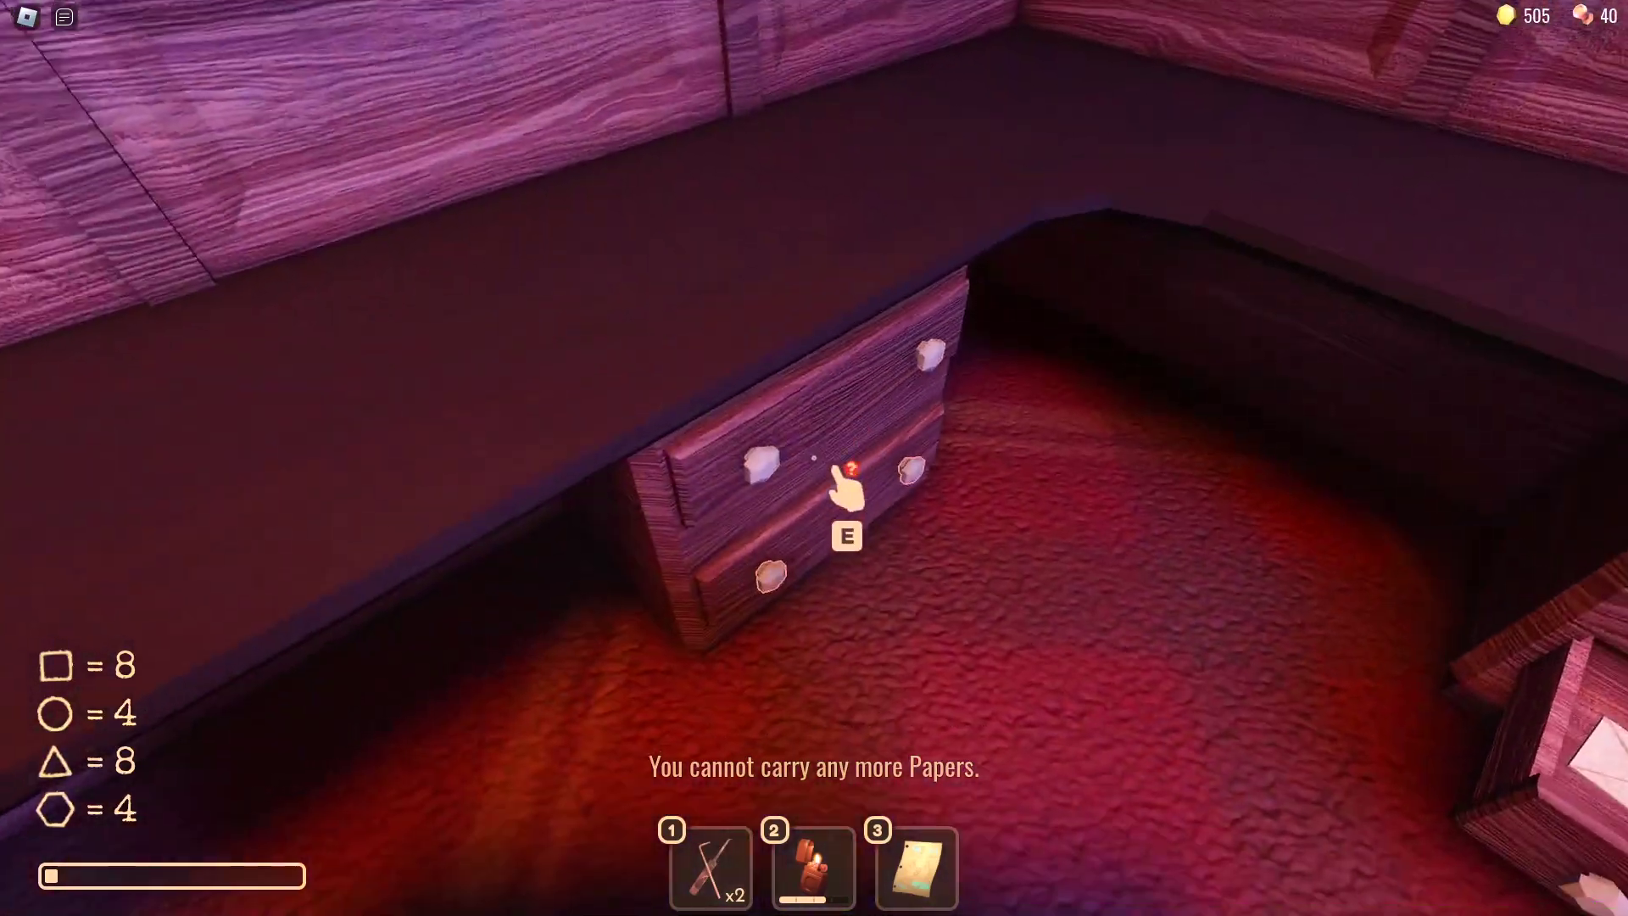
Step: Cross the library away from the monster to find the X, diamond, pentagon and star clues
key("w")
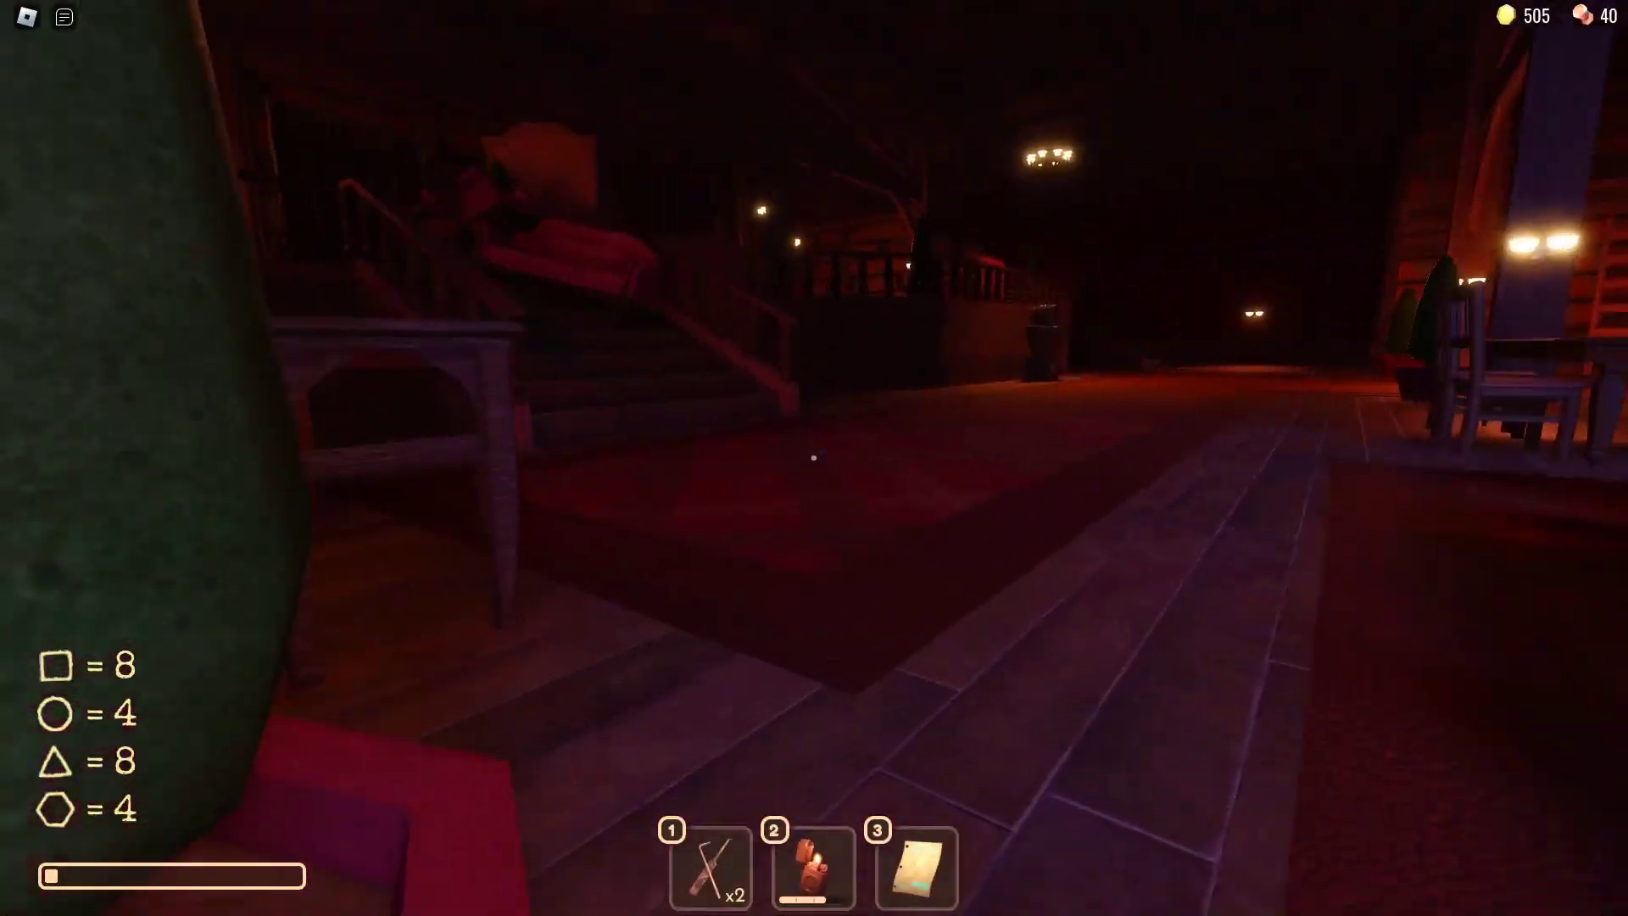
key("w")
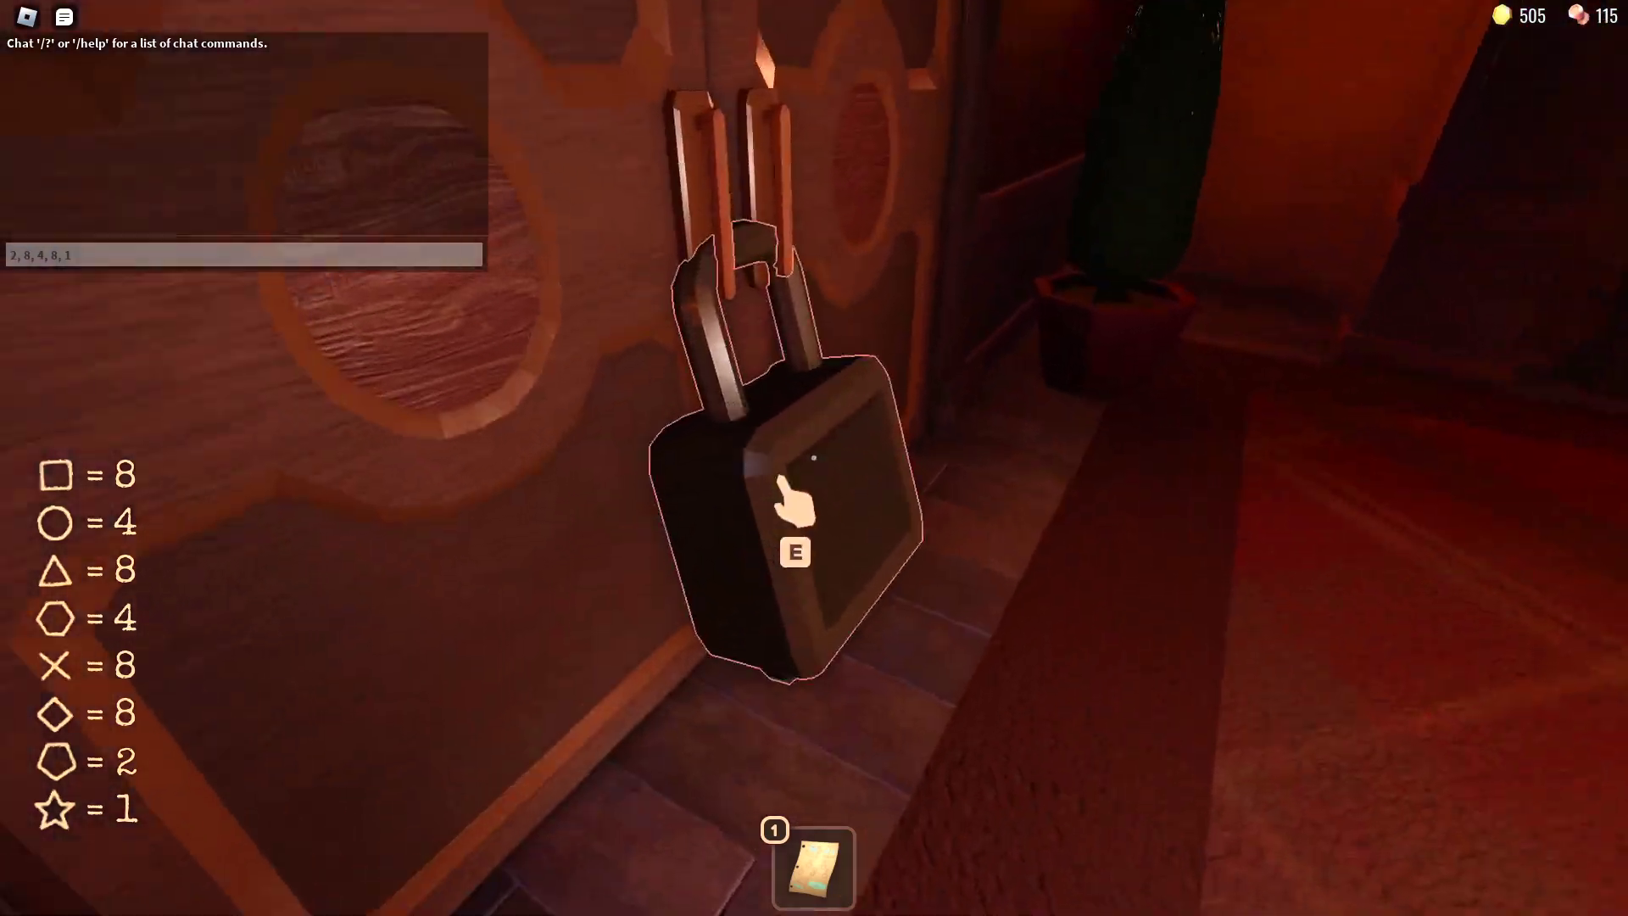
Step: Dial 2-8-4-8-1 on the library padlock and submit the code
key("e")
left_click(532, 379)
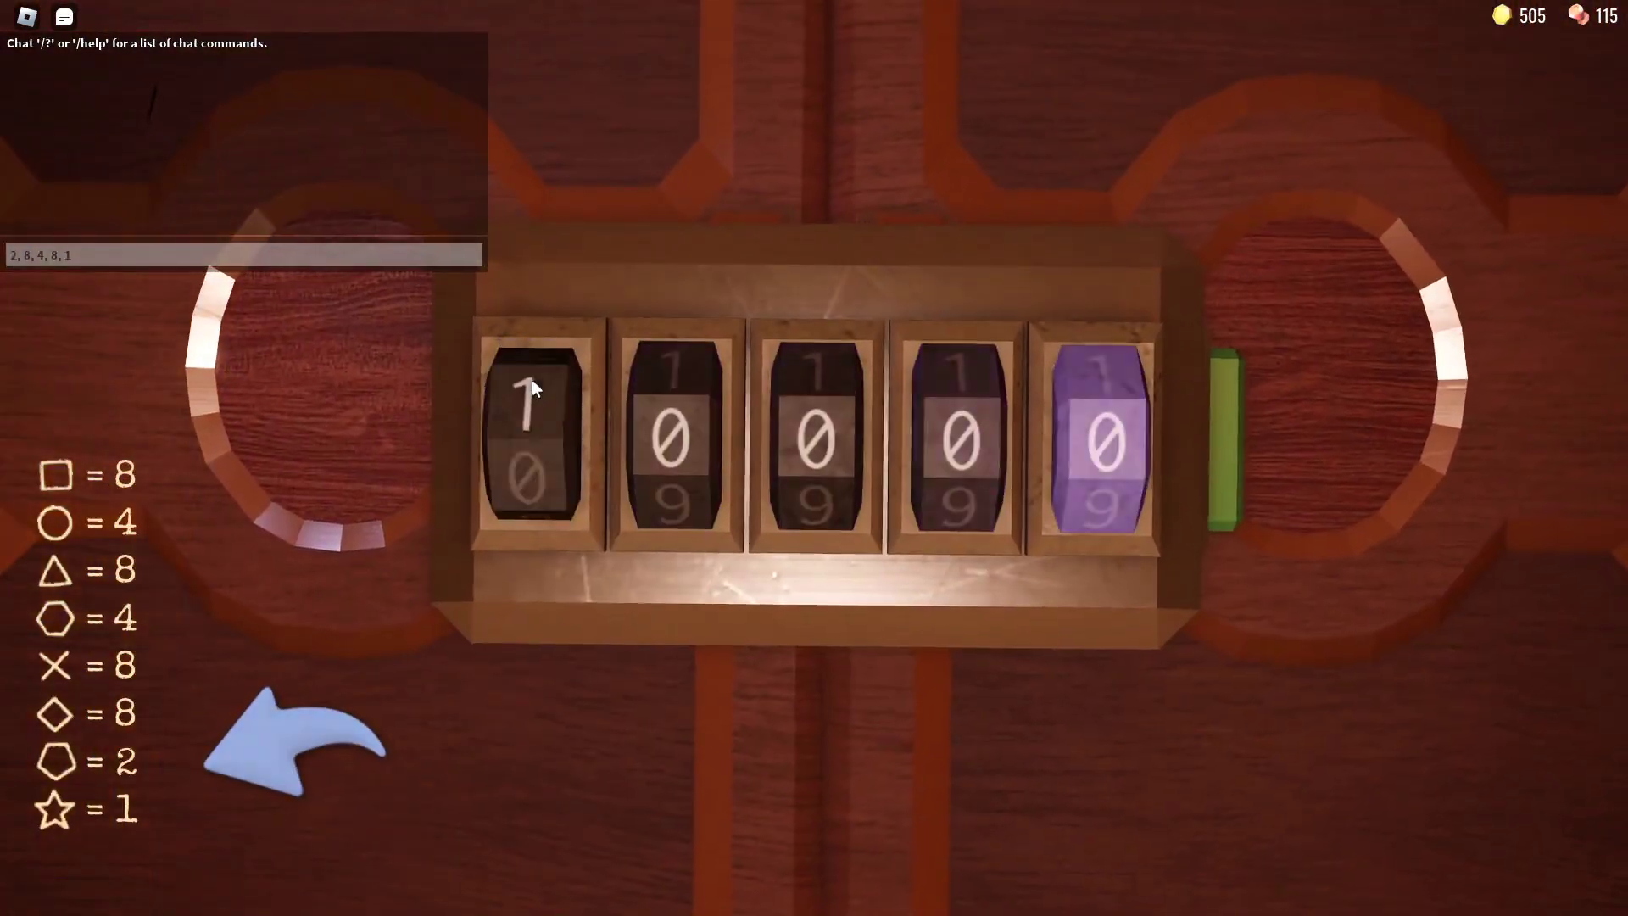
left_click(678, 389)
left_click(679, 390)
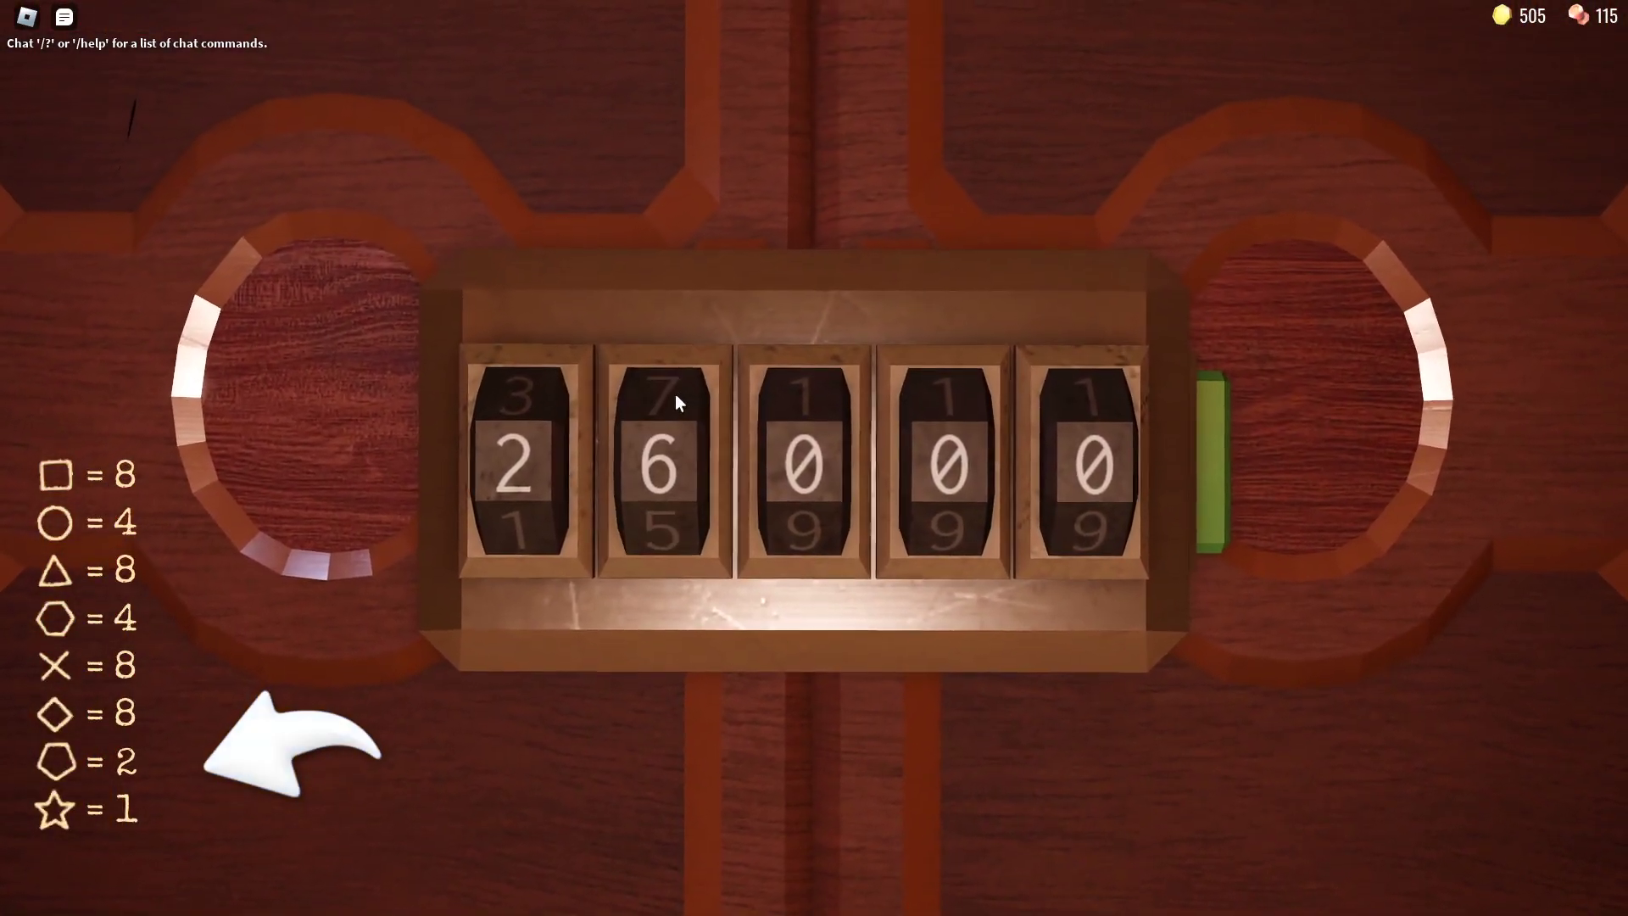
left_click(798, 383)
left_click(798, 384)
left_click(986, 347)
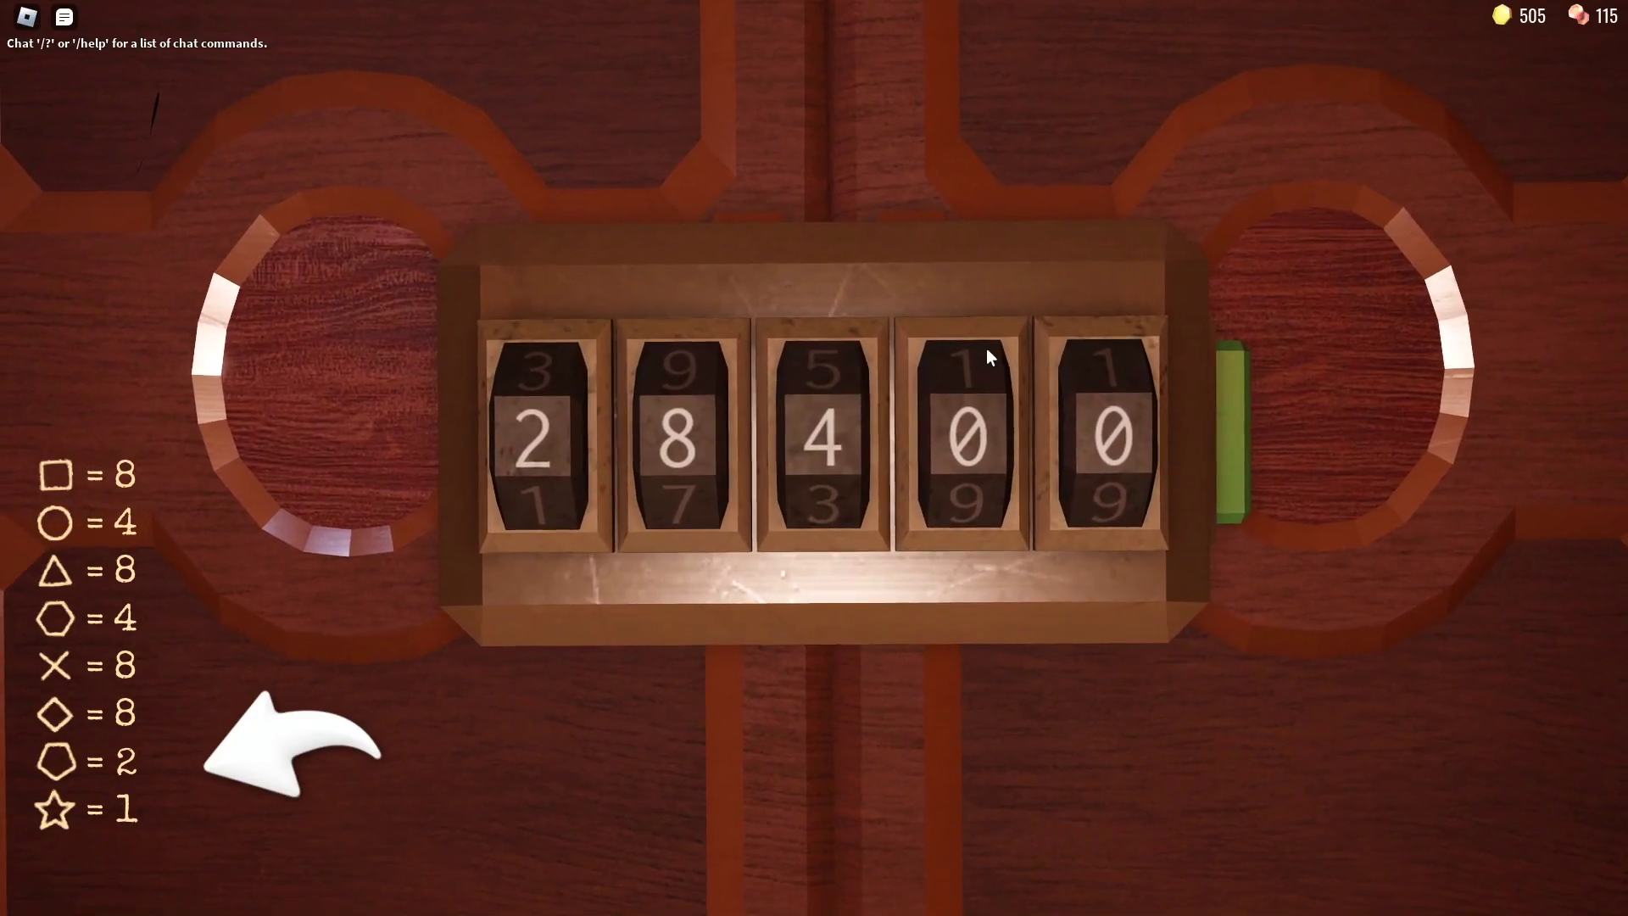
left_click(975, 363)
left_click(955, 379)
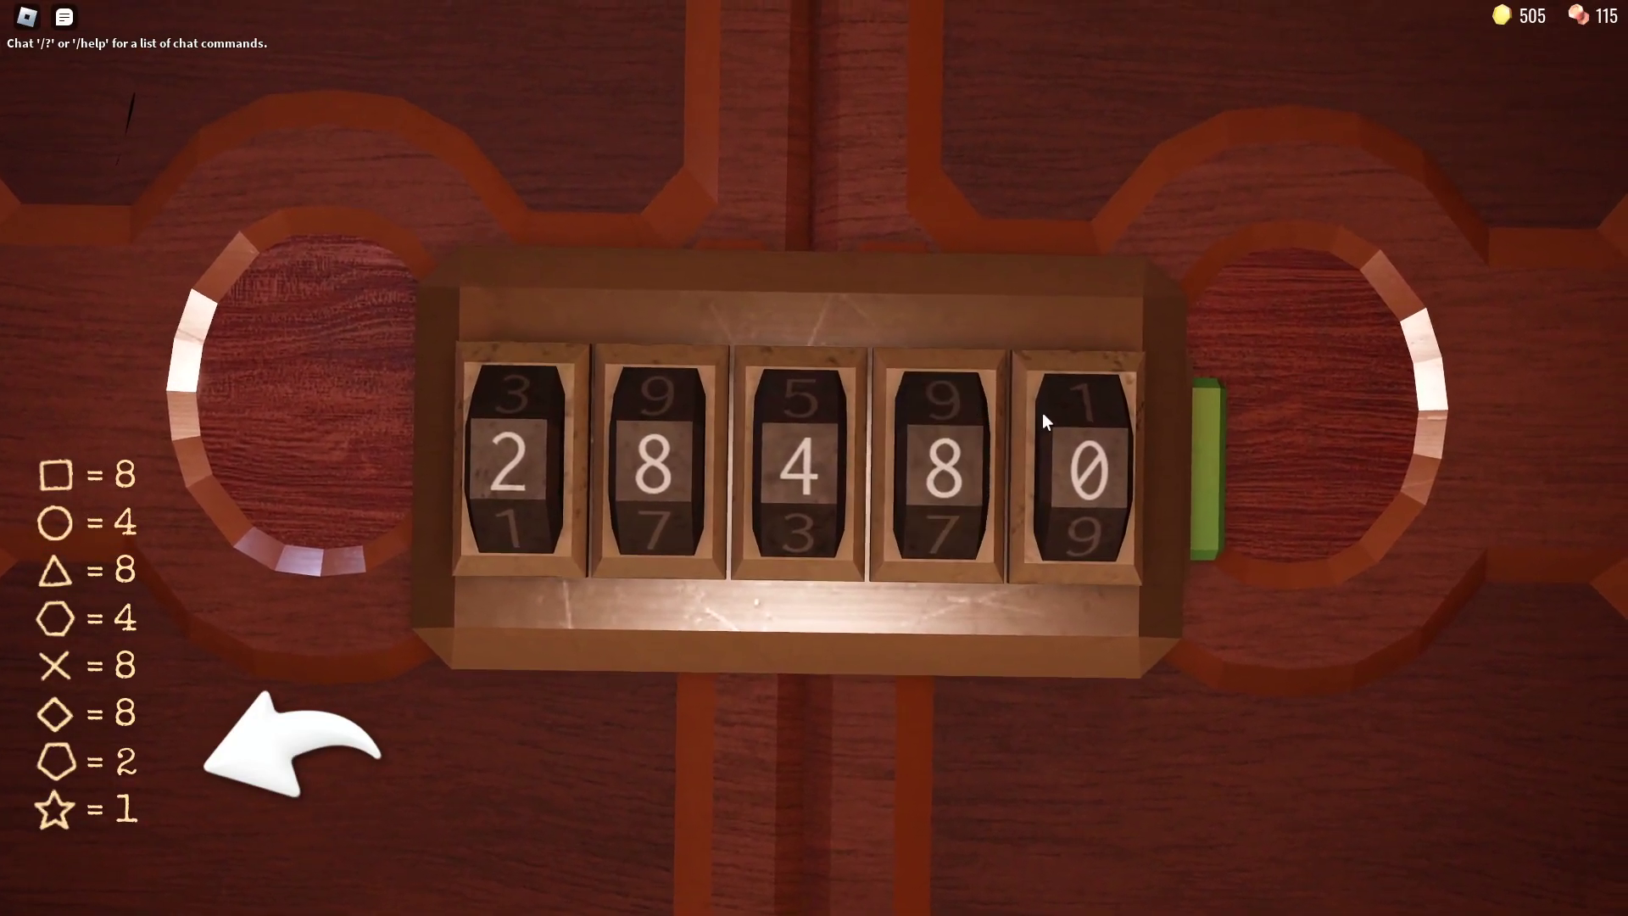
left_click(1097, 407)
key("slash")
type("2, 8, 4, 8, 1")
left_click(1229, 439)
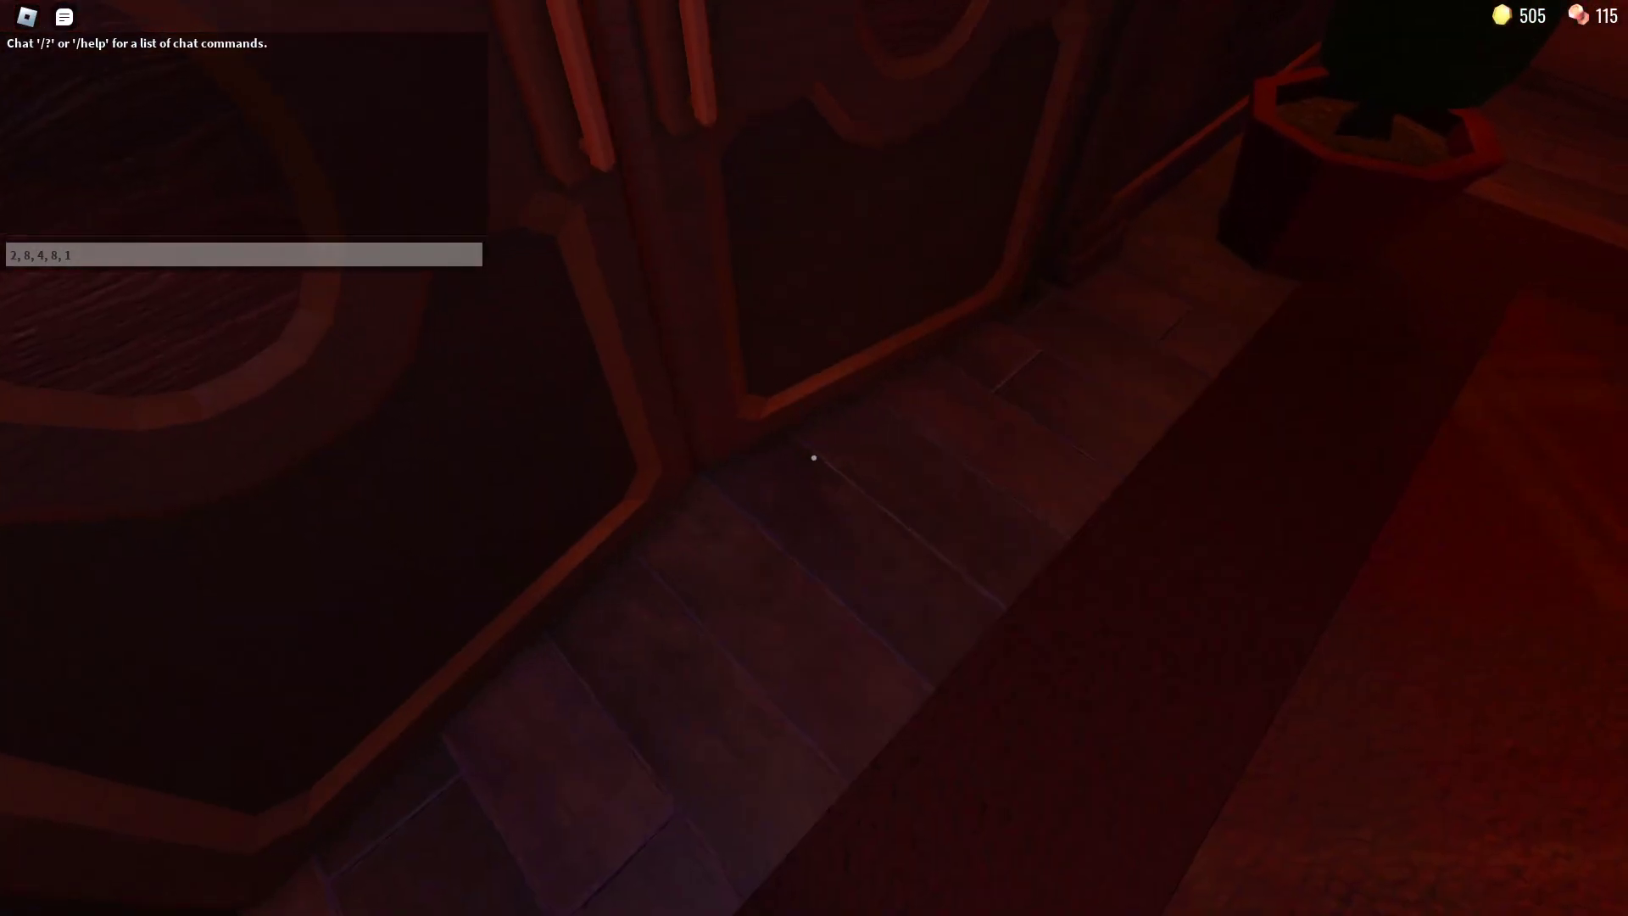
Step: Turn from the padlock and walk through the opened double doors toward the wardrobe
key("w")
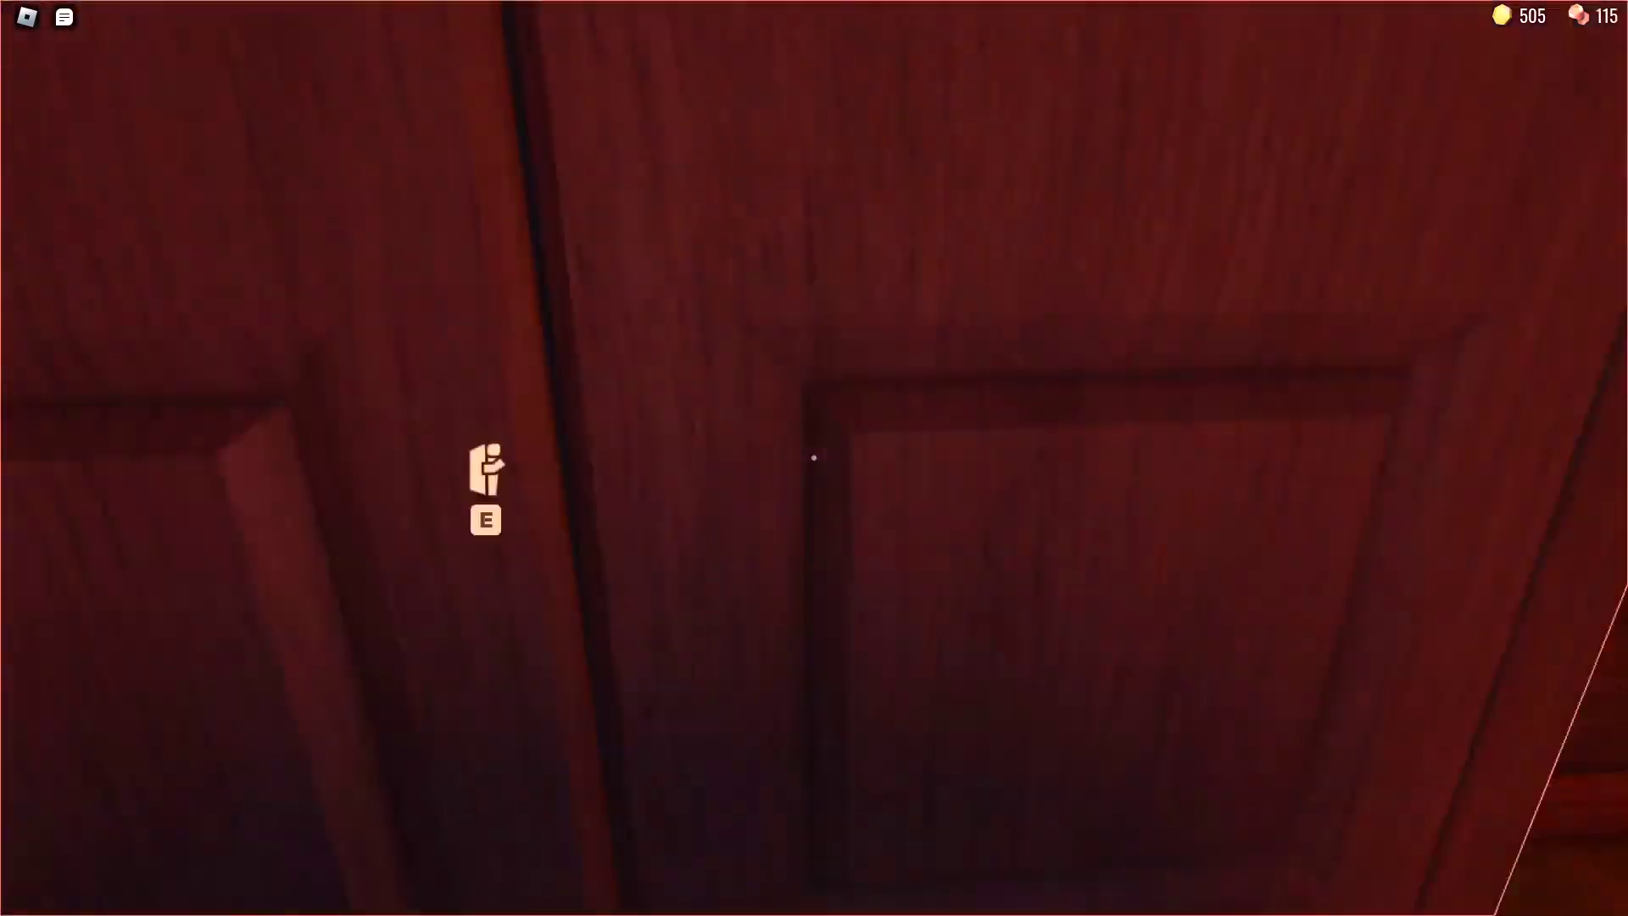
Step: Hide in the wardrobe, then search the dresser's bottom drawer and take the gold
key("e")
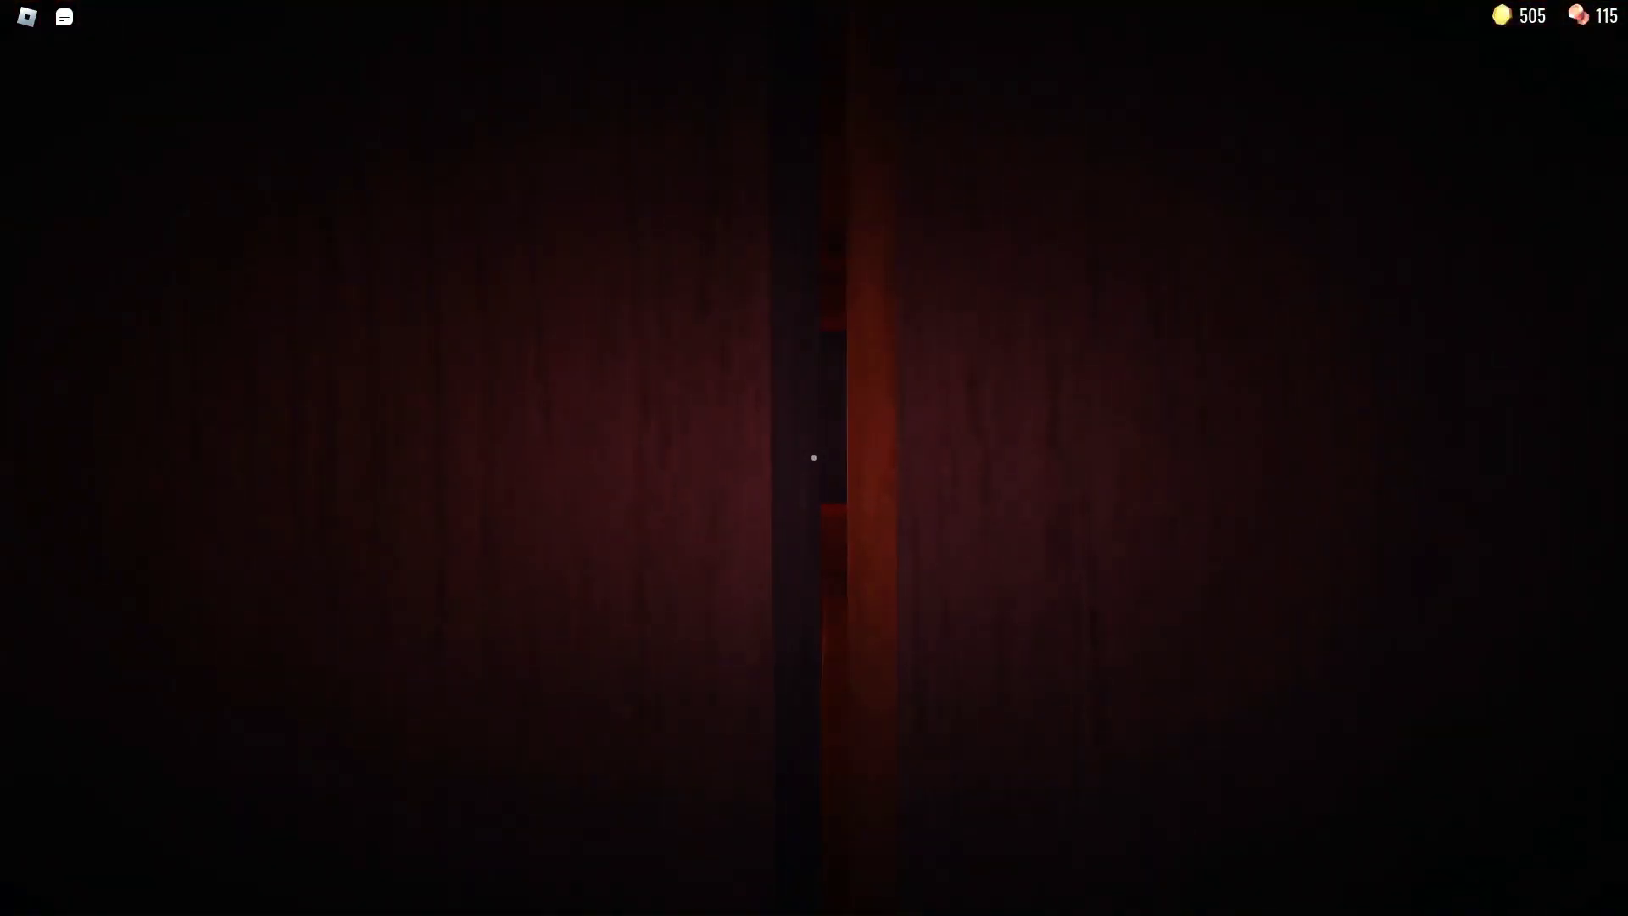
key("e")
left_click(814, 458)
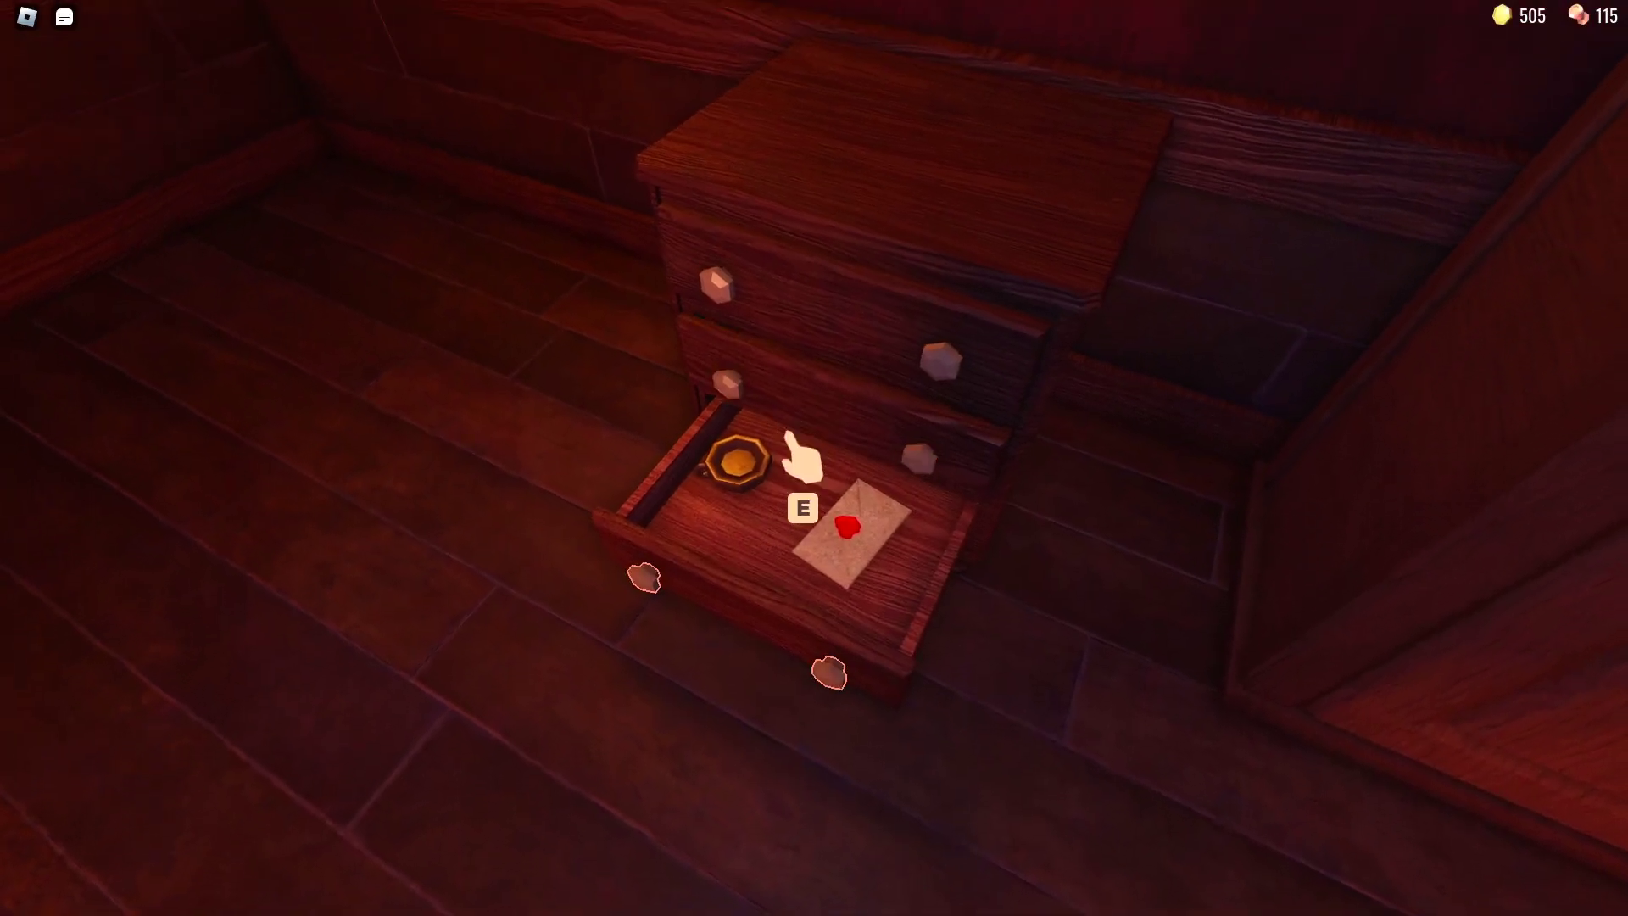
key("e")
key("e")
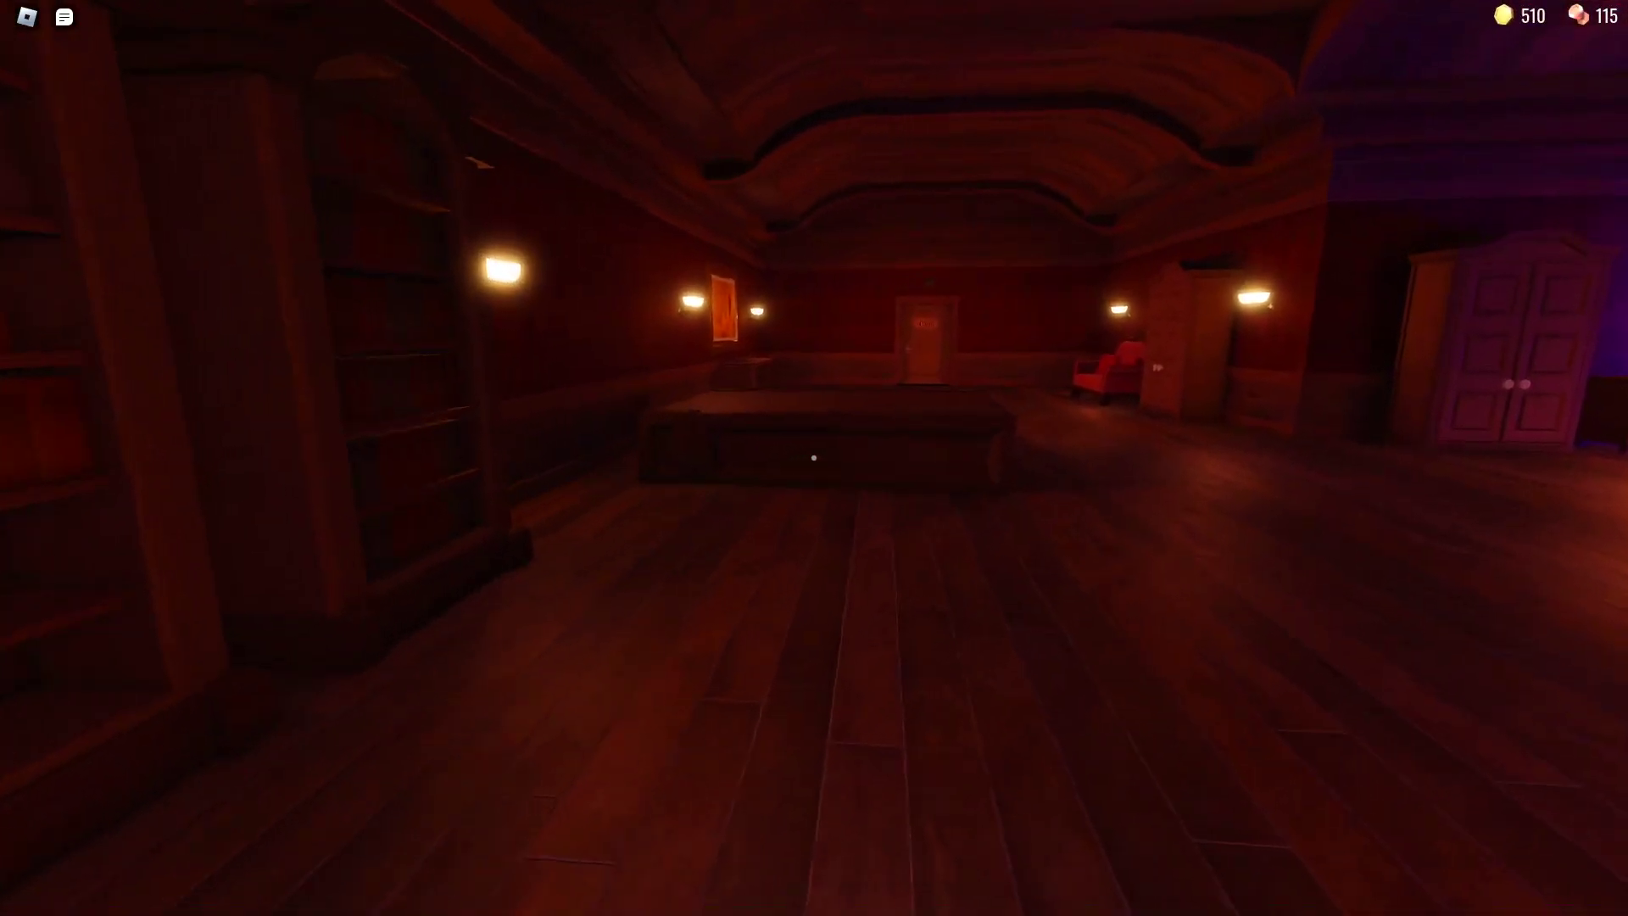
Step: Cross the dark library hall, search the desk drawers, and reach the open numbered door
key("w")
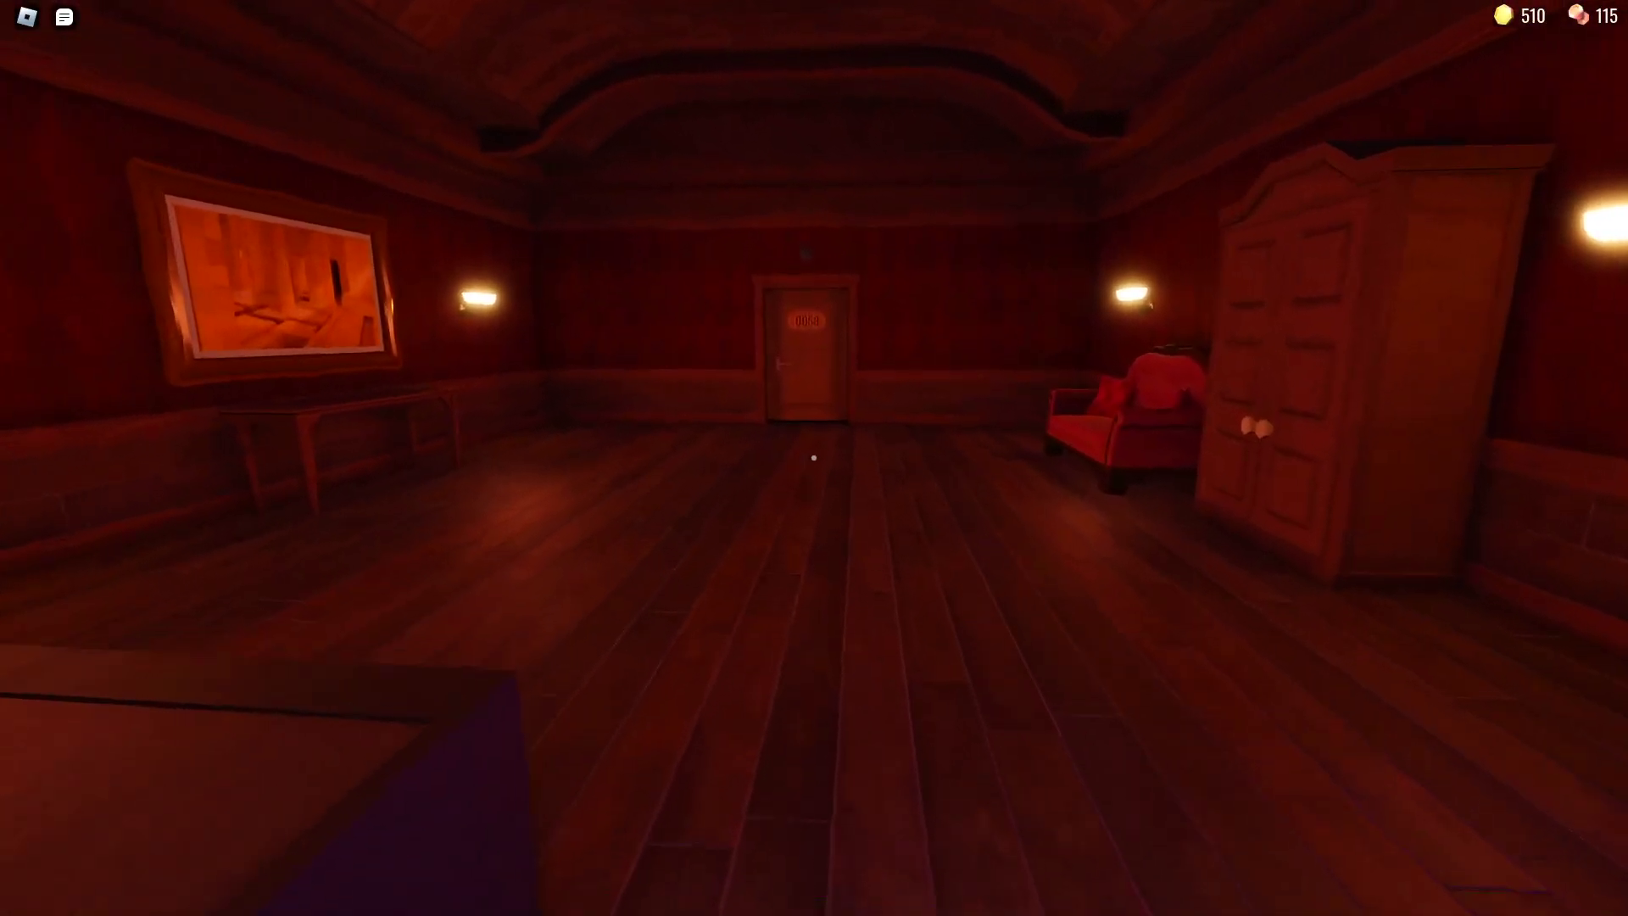
key("w")
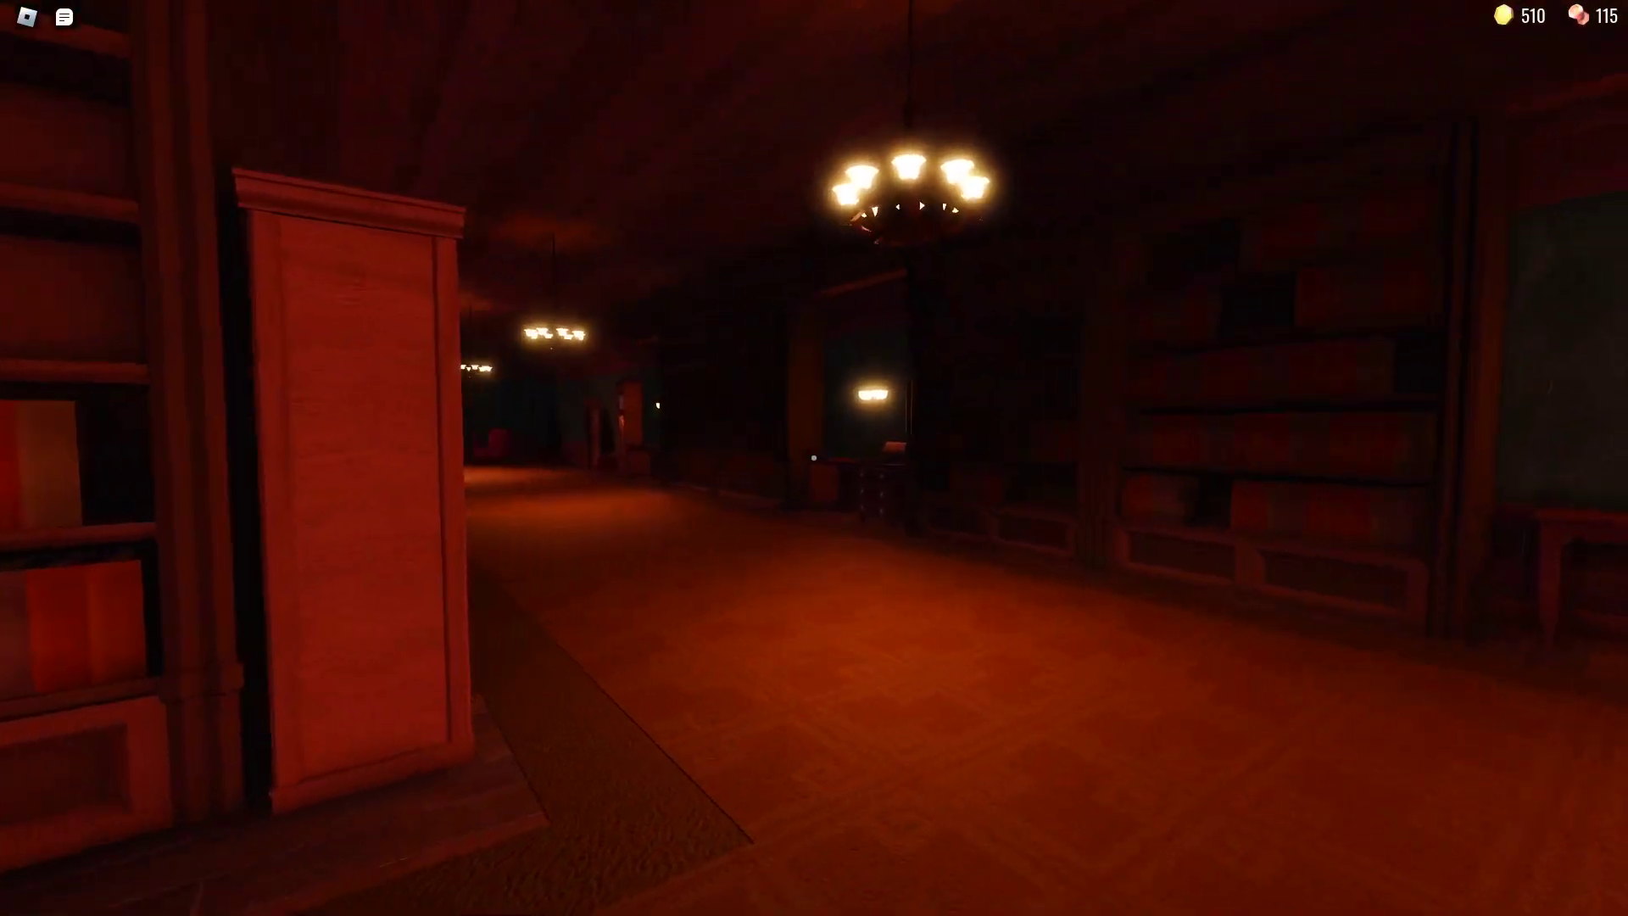
key("w")
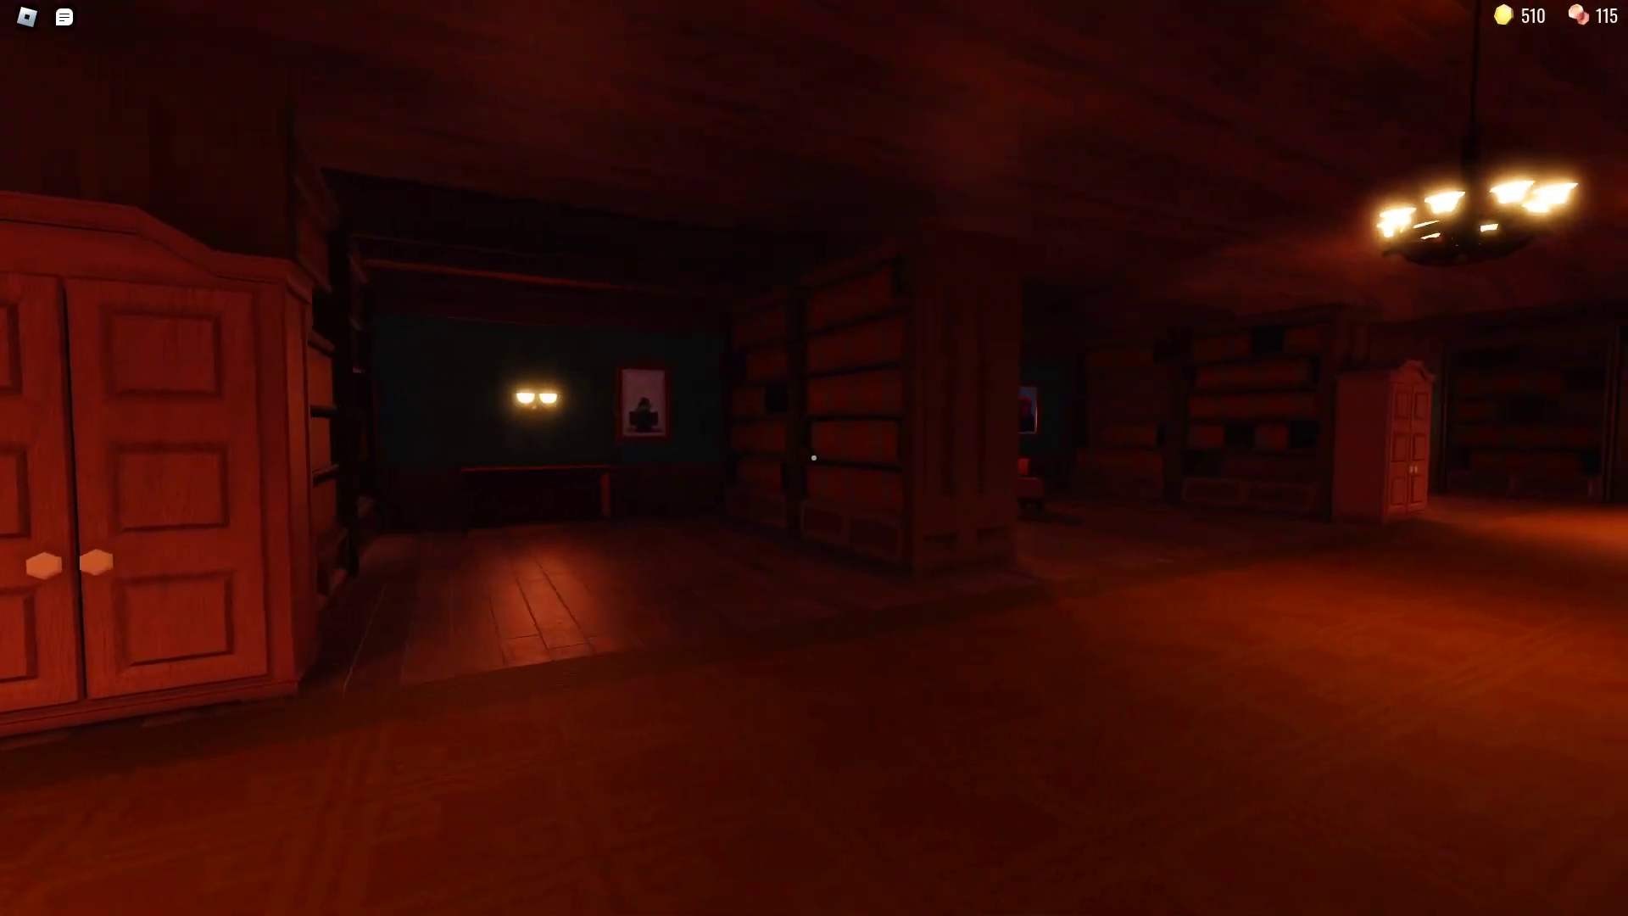
key("e")
key("e")
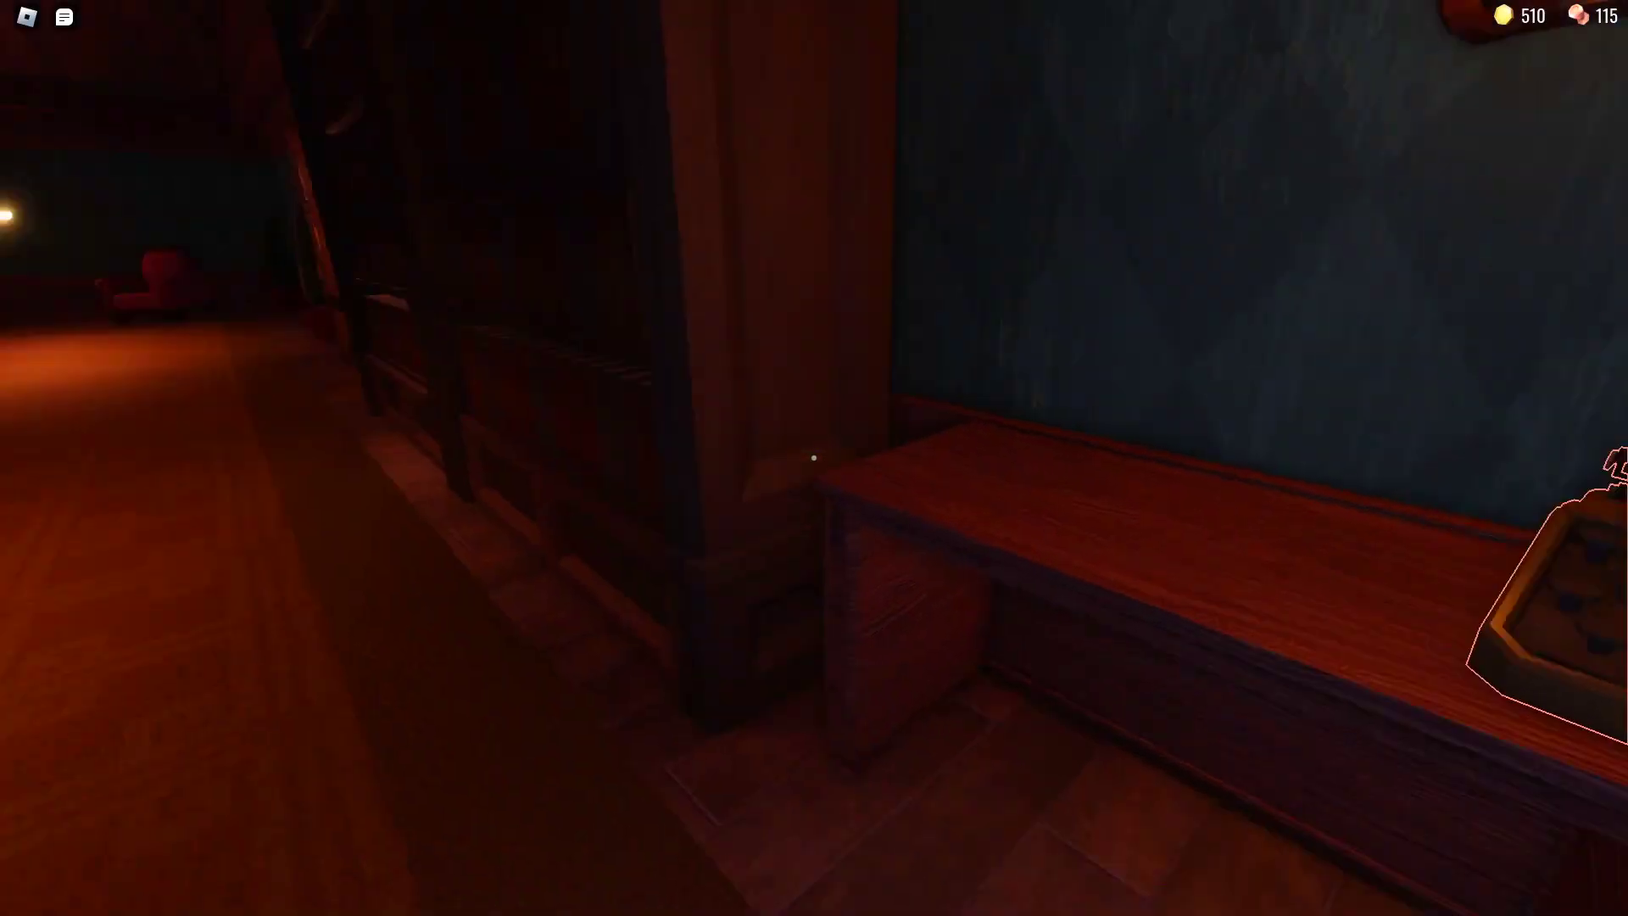
key("w")
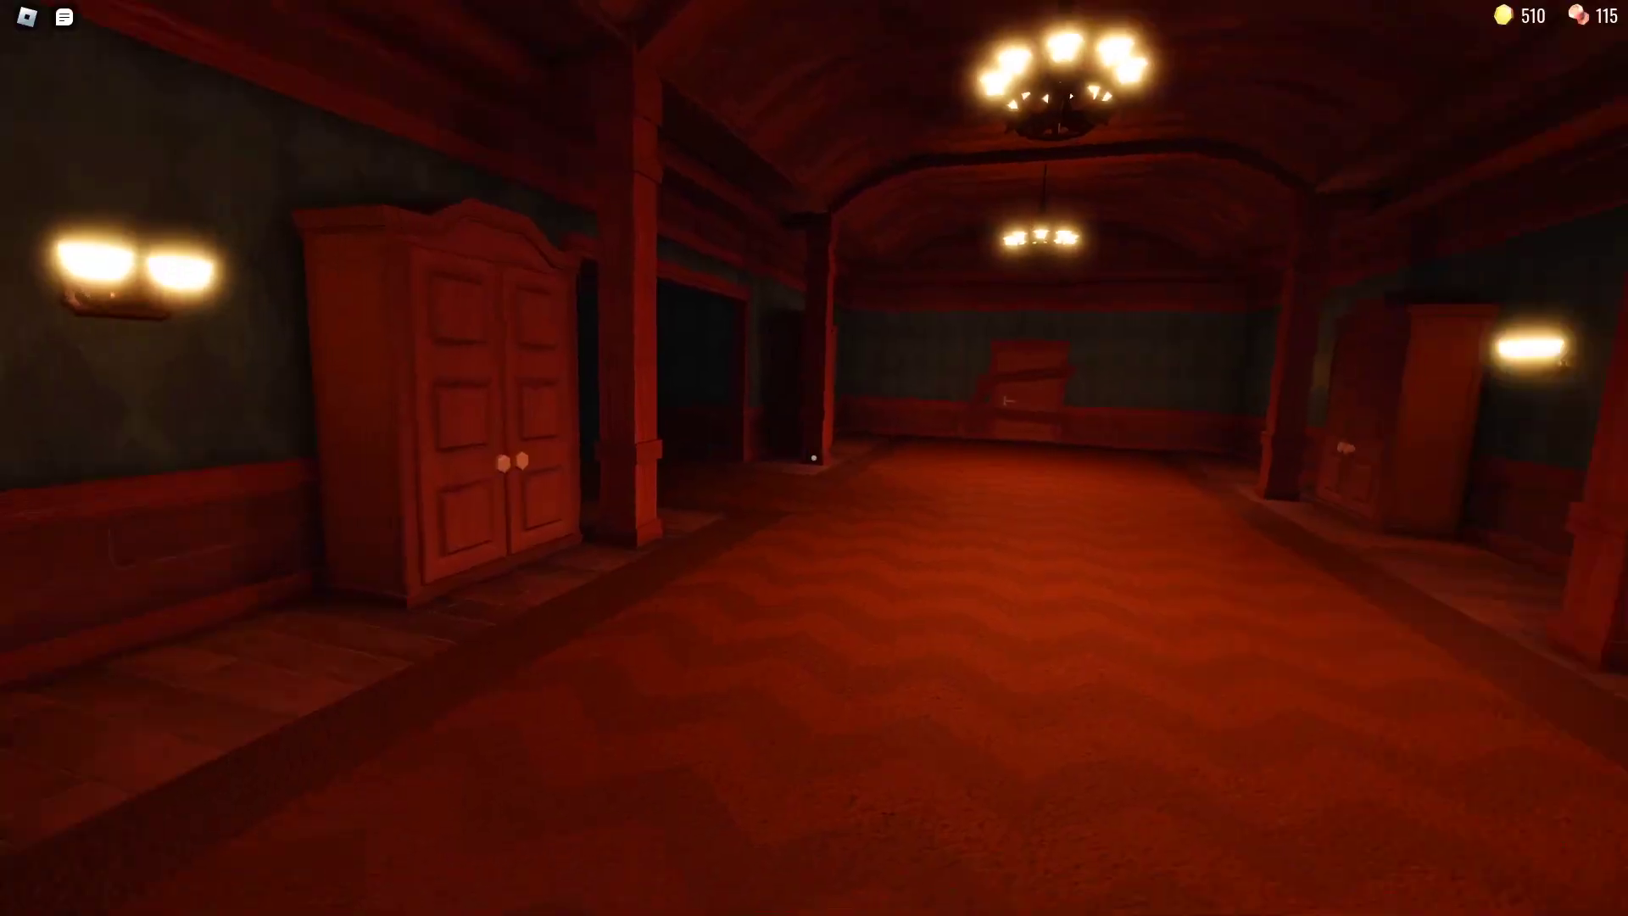
key("w")
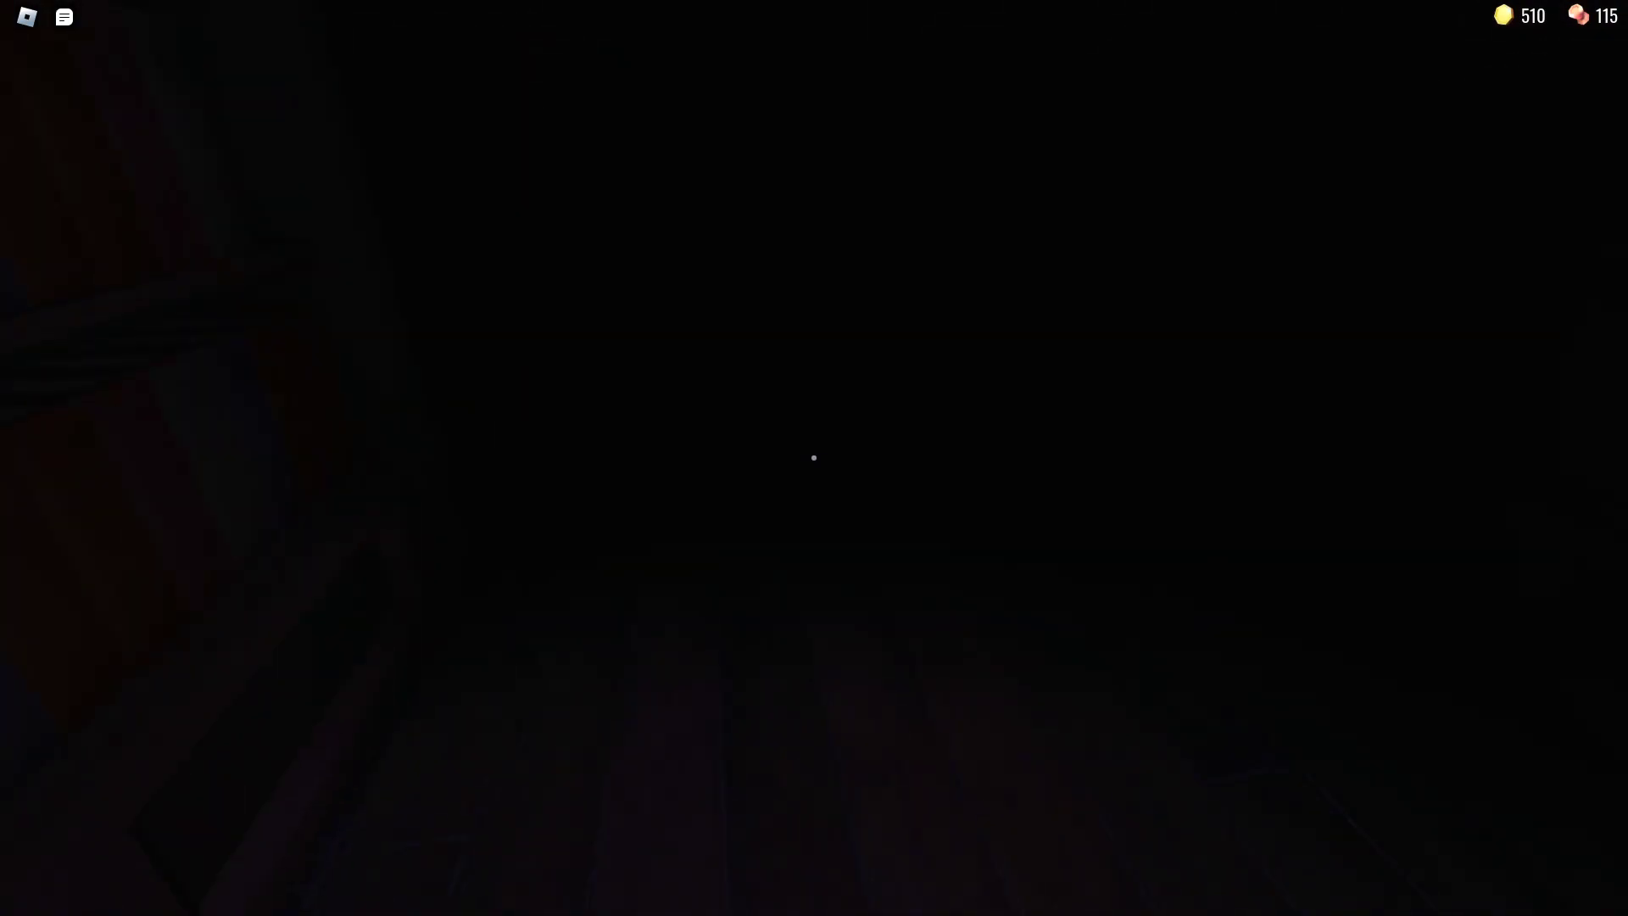
Step: Survive the jump-scare in the pitch-dark room and exit into the chandelier-lit hallway
key("w")
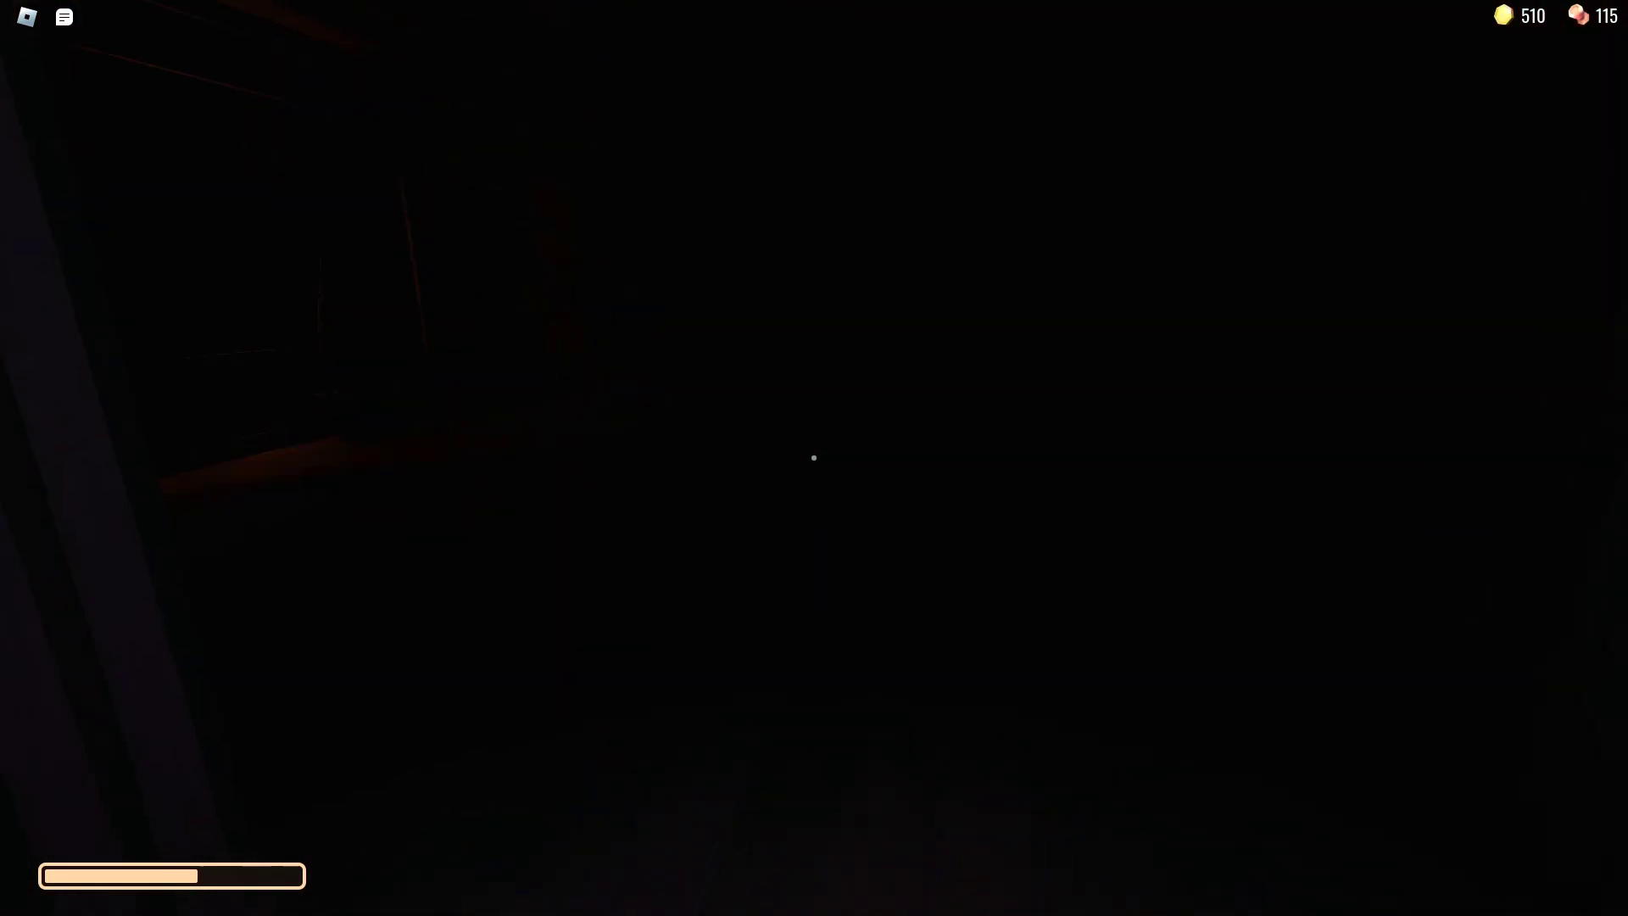
key("w")
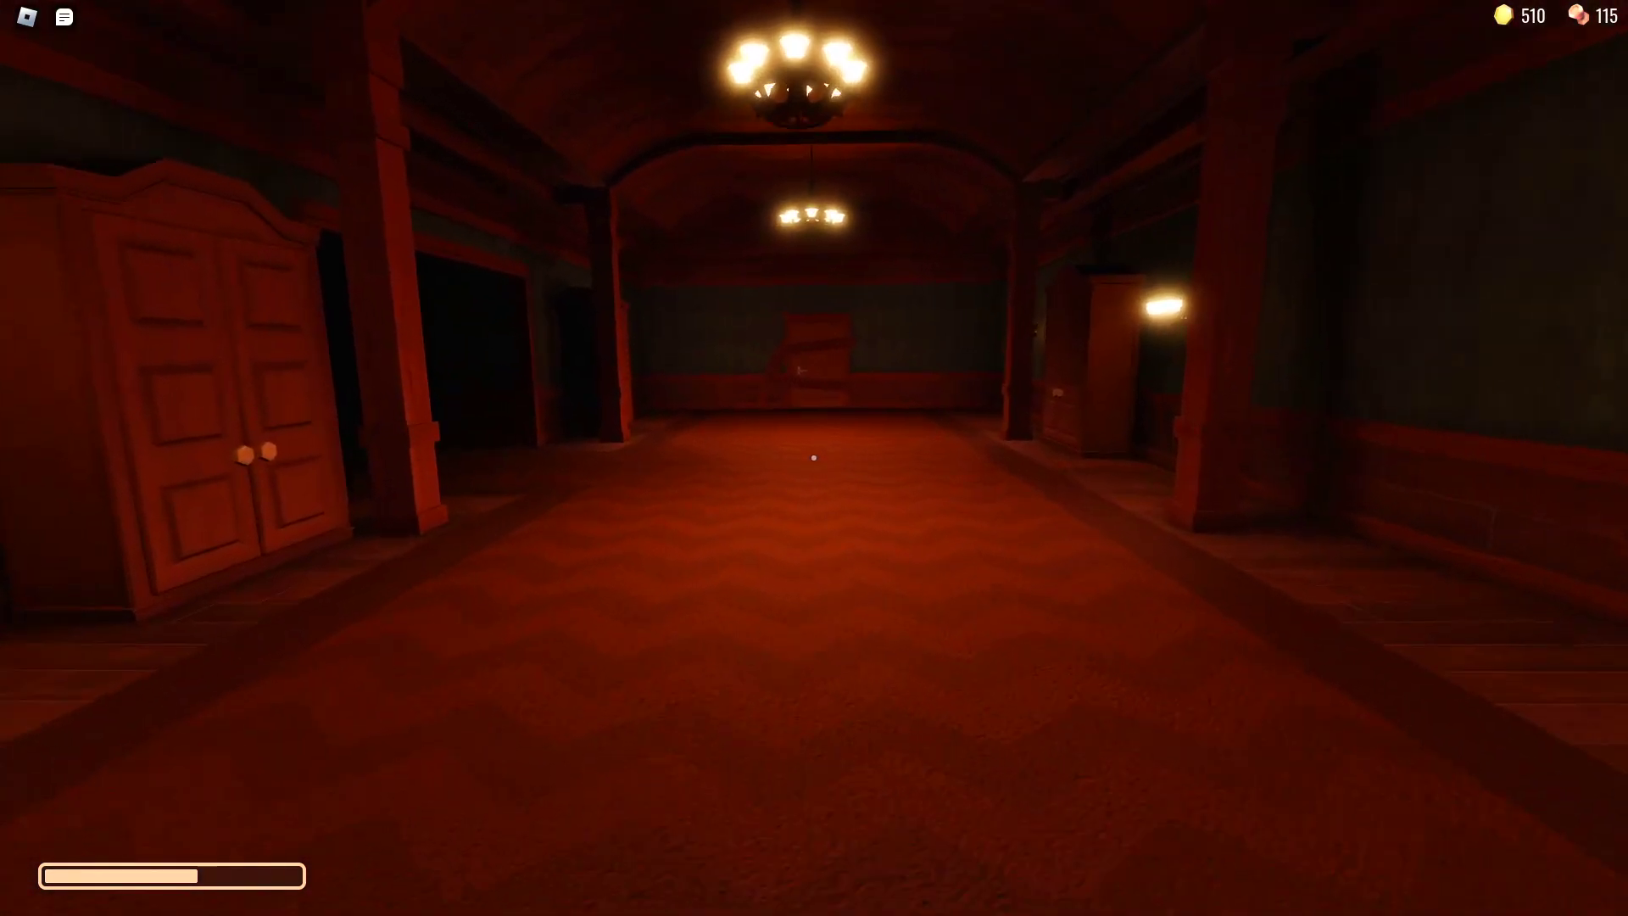
Step: Descend the stairs and follow the carpeted hallway past the wardrobe into the red room
key("w")
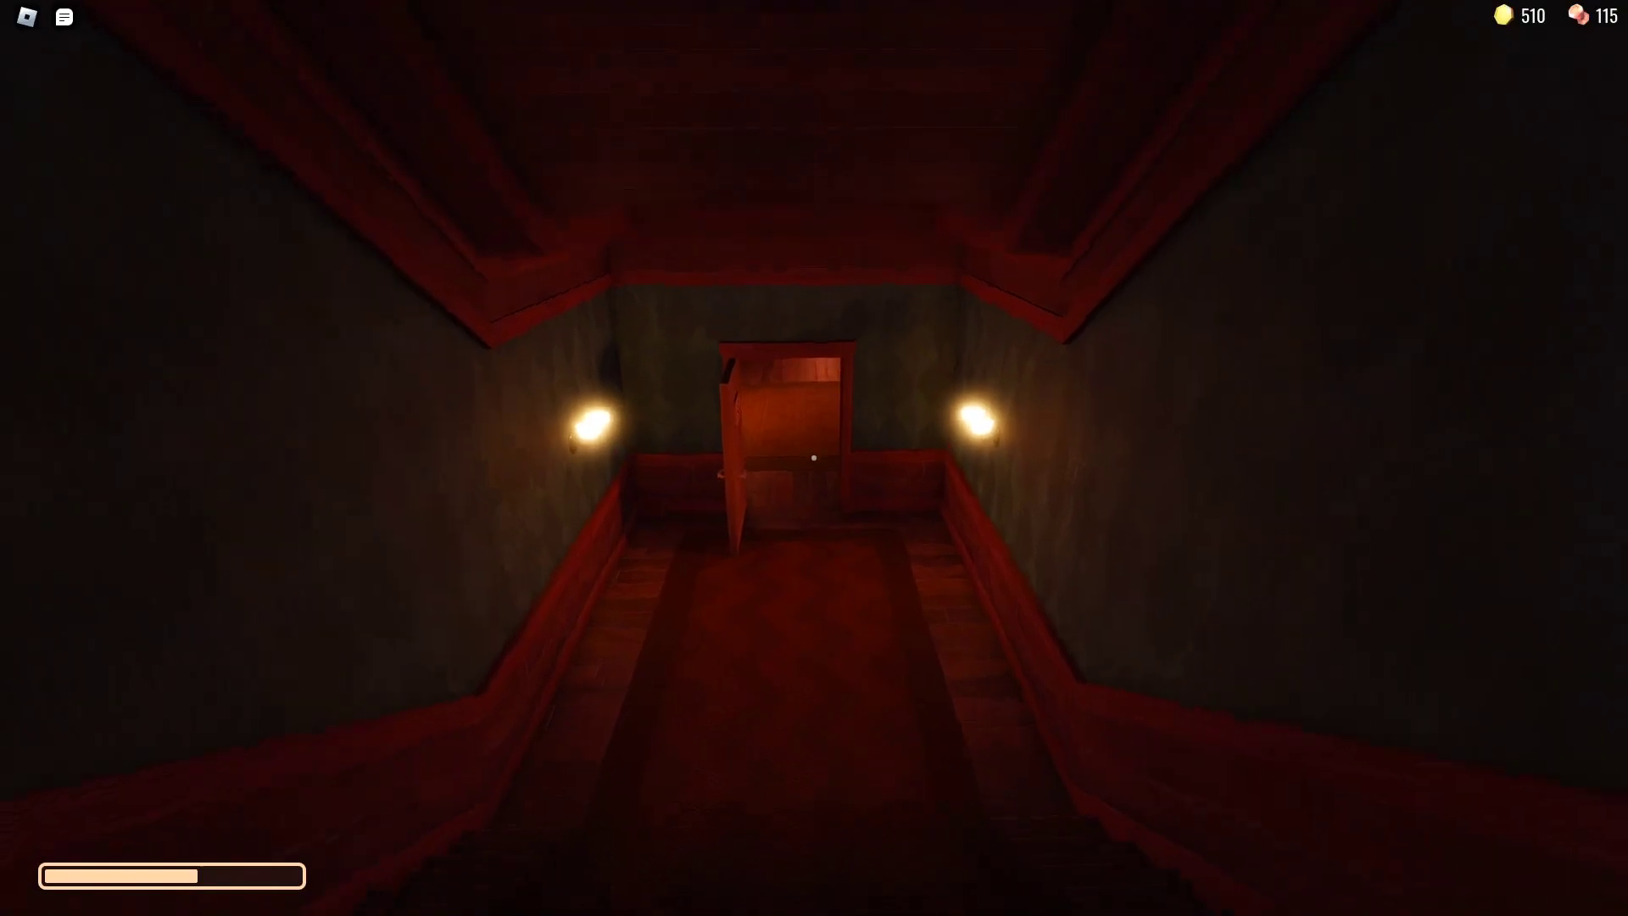
key("w")
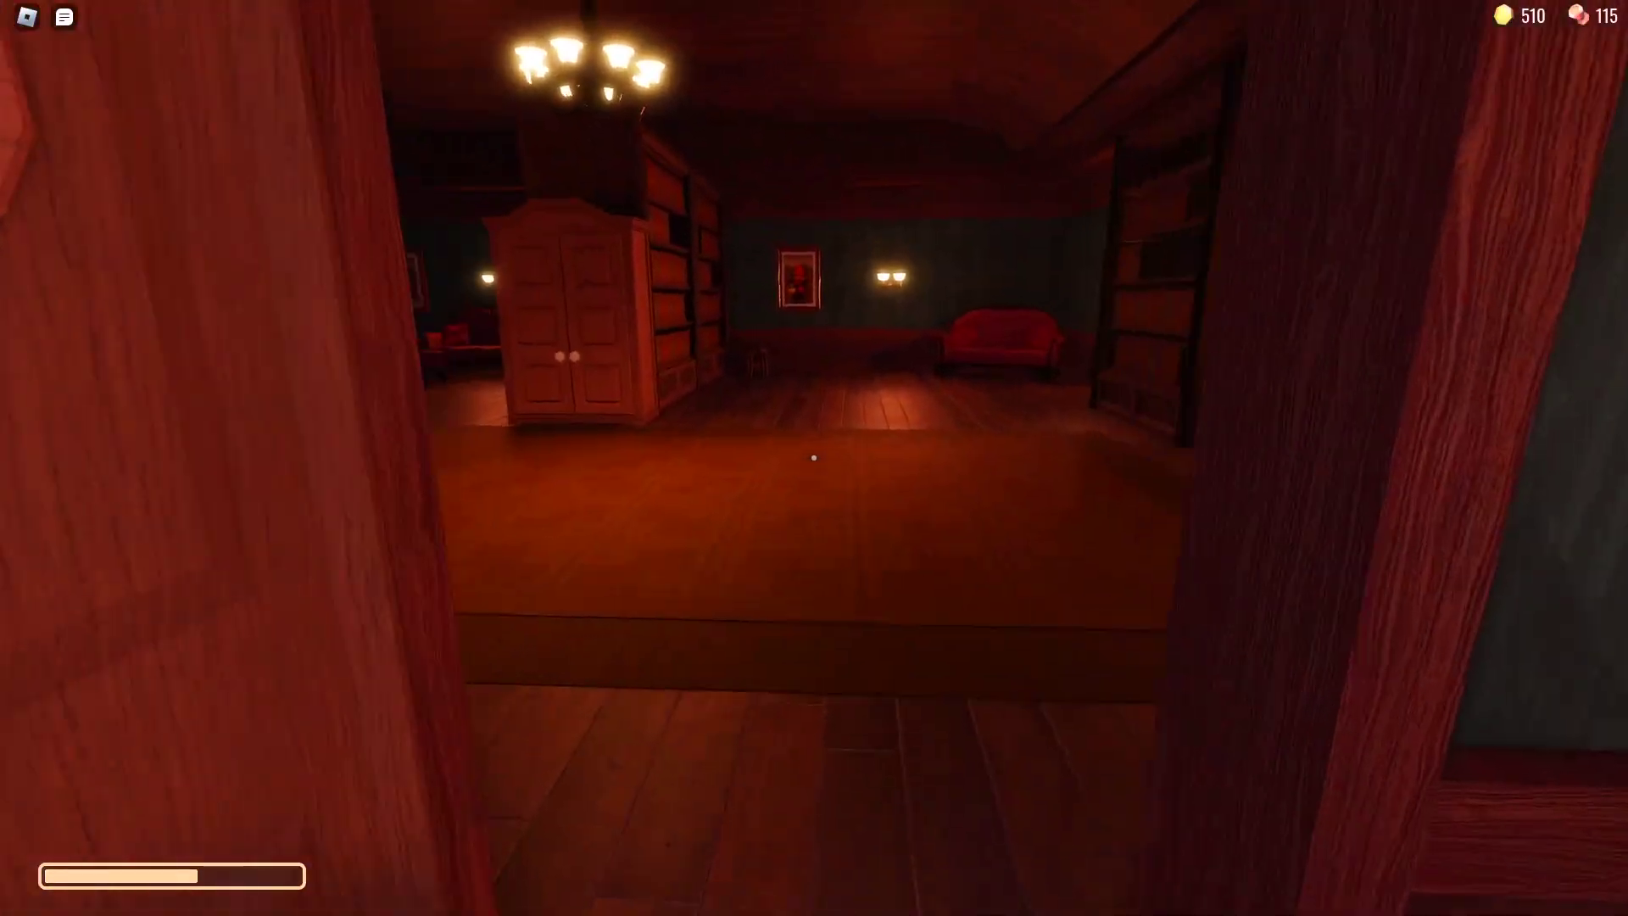
key("w")
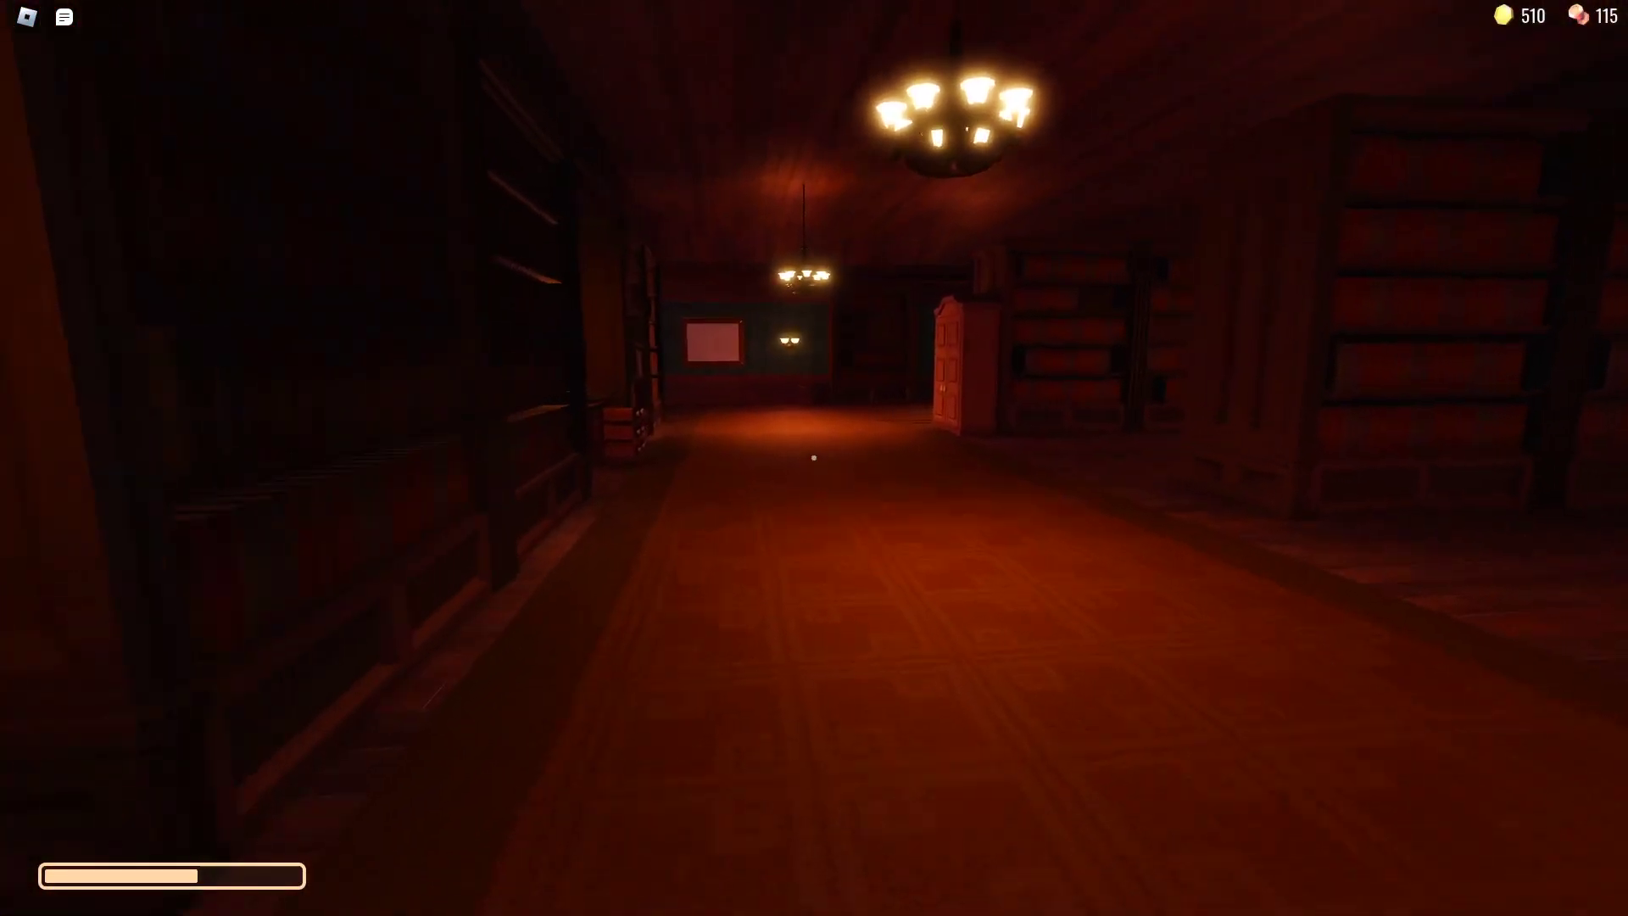
key("w")
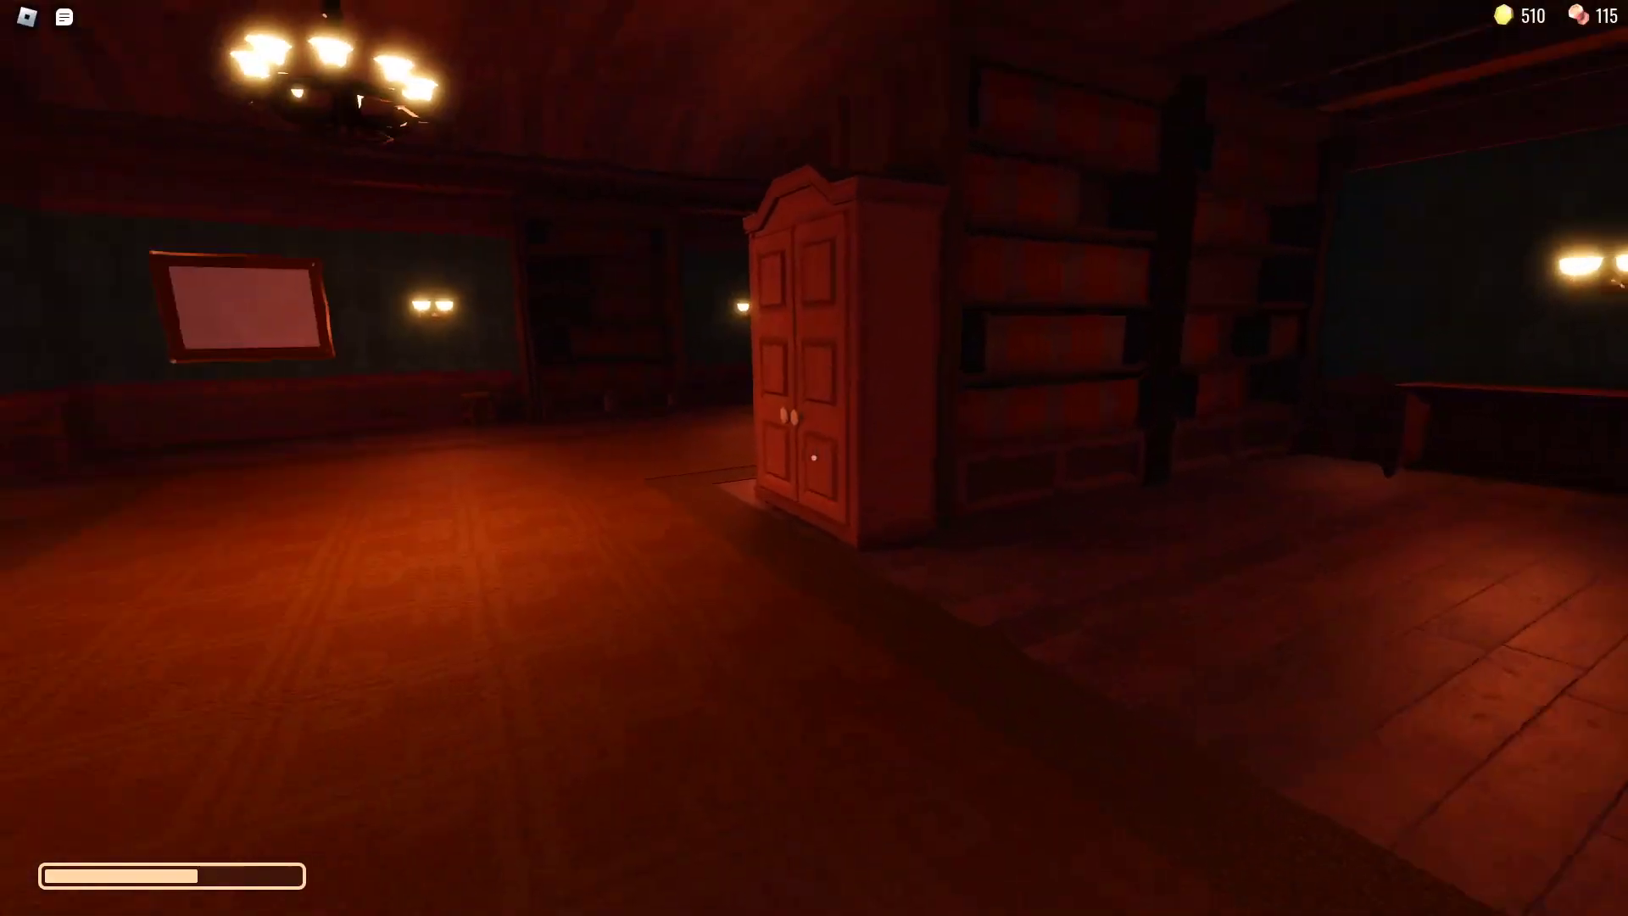
key("w")
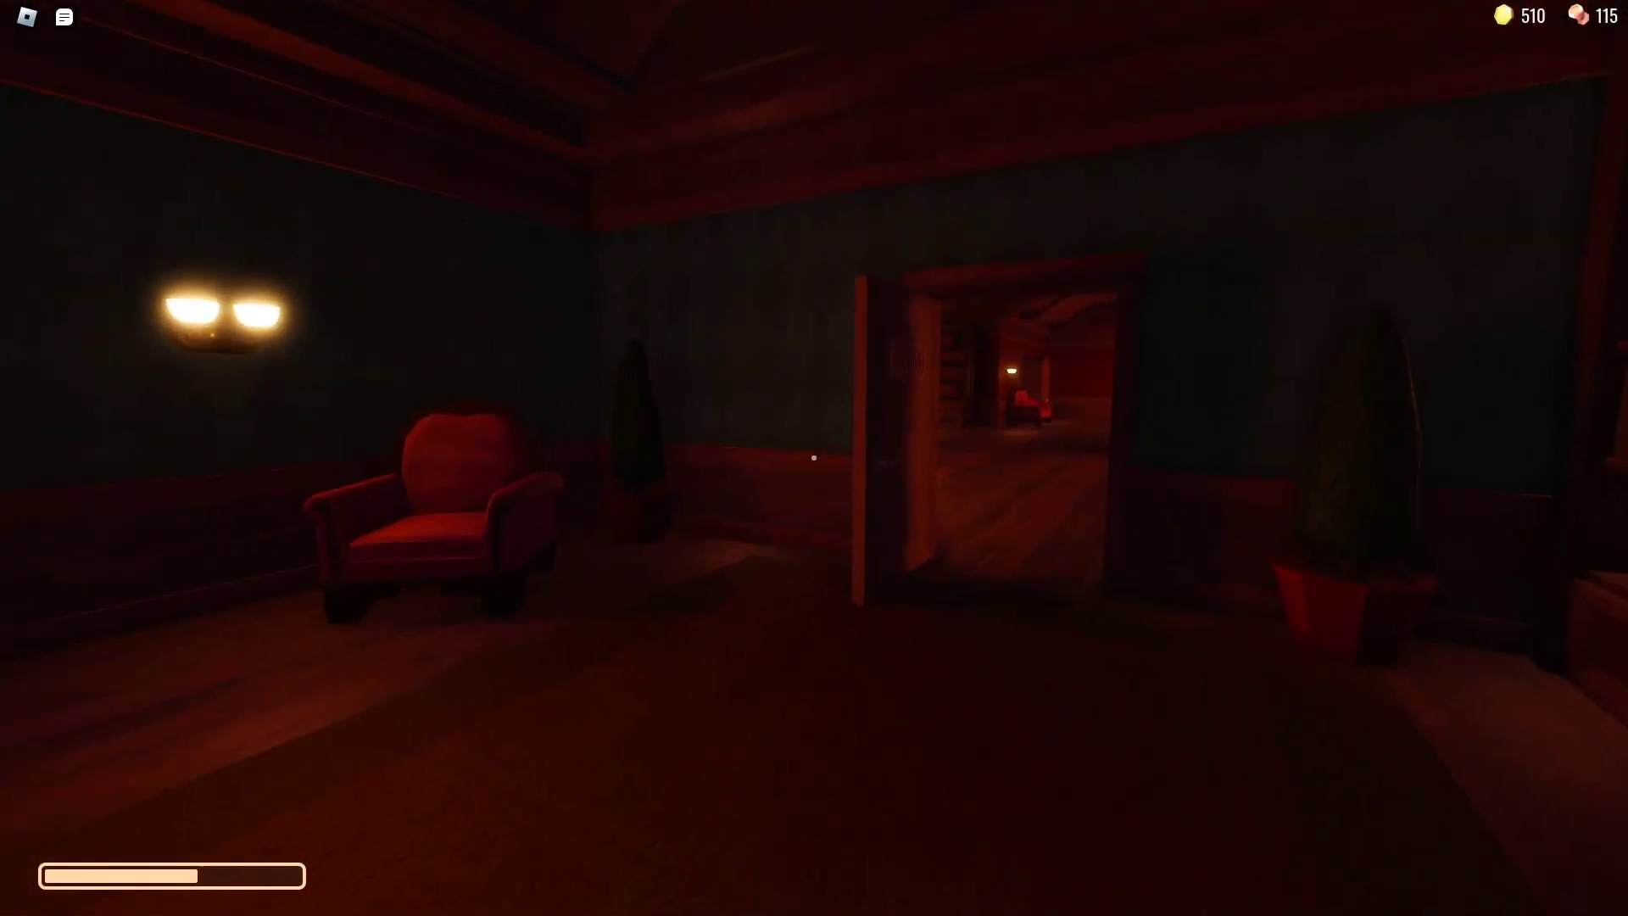
key("w")
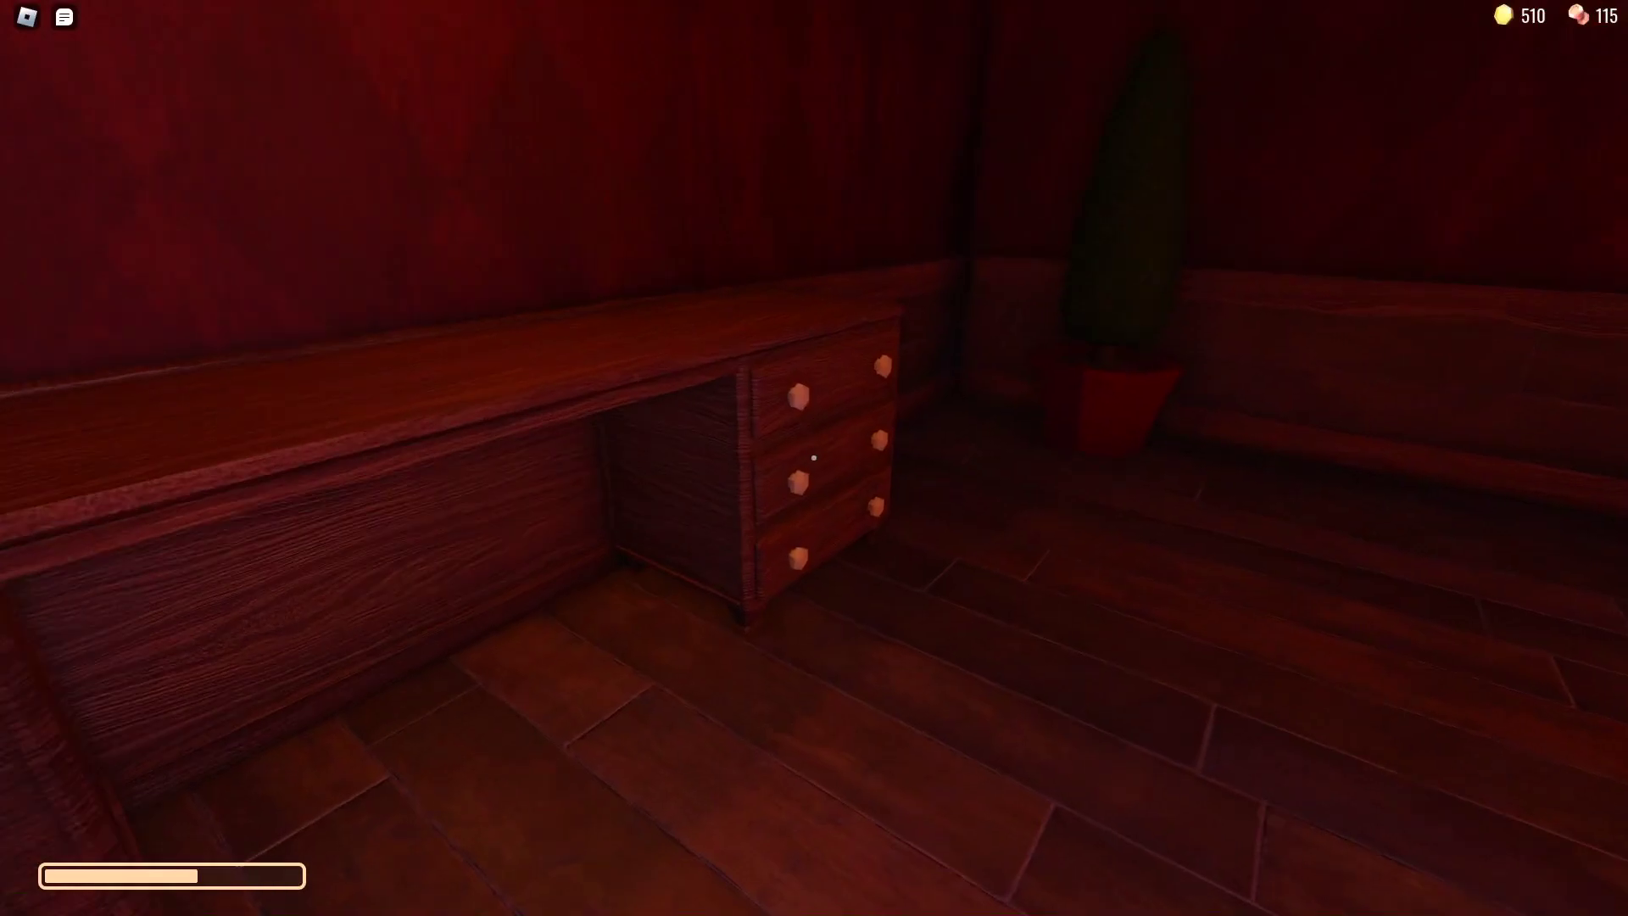
Step: Open and close the desk's bottom drawer holding a letter, then continue on
key("w")
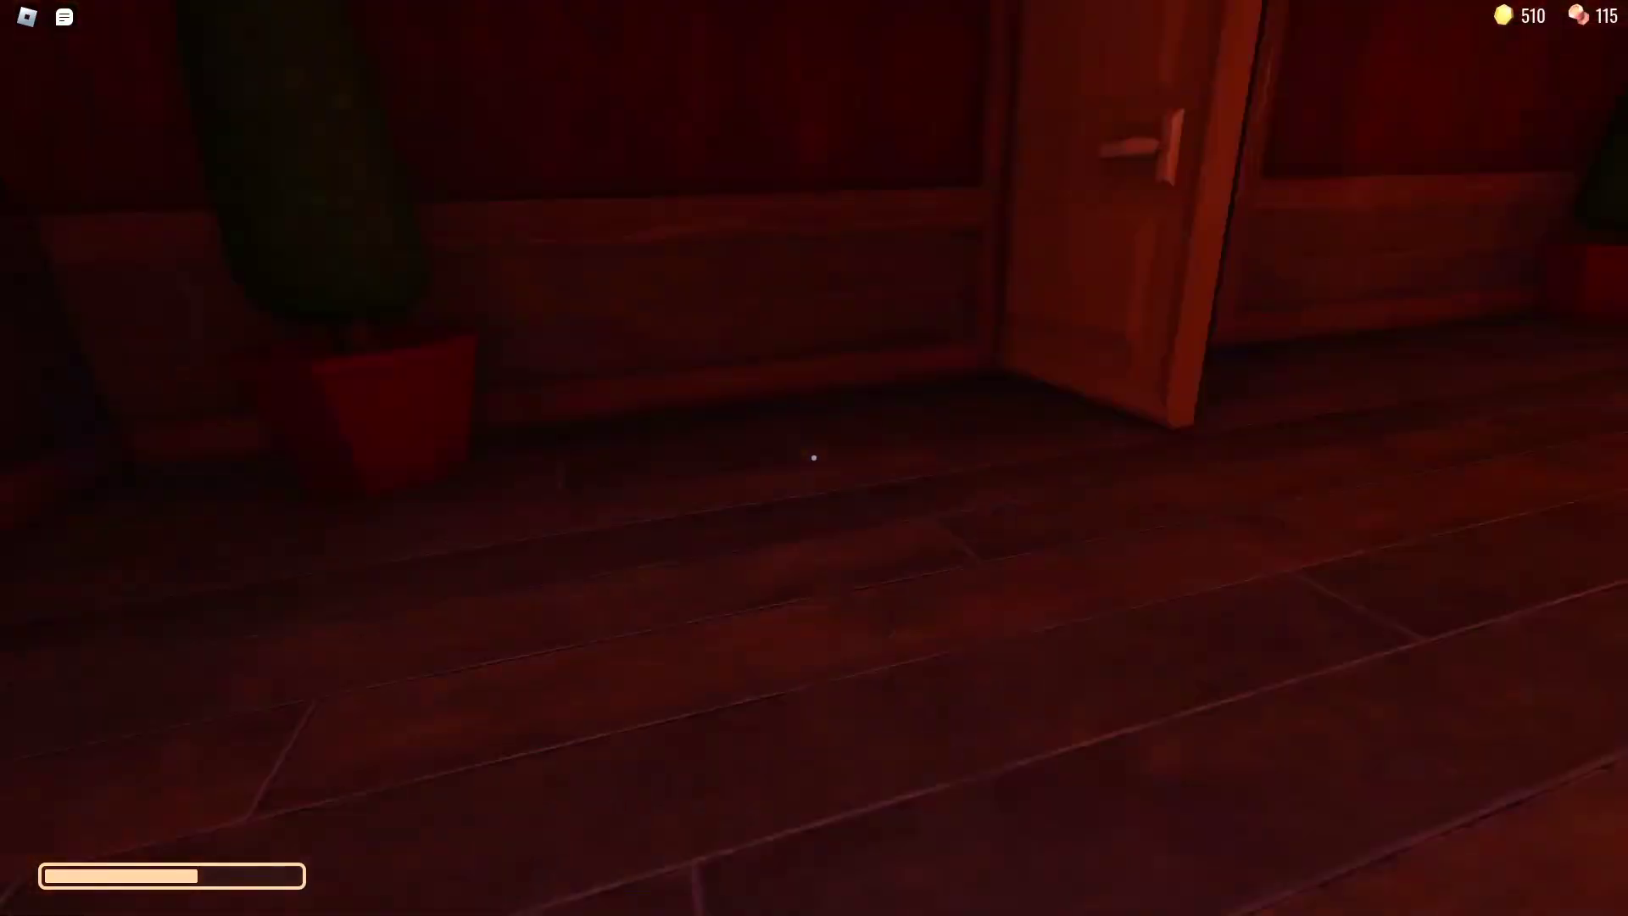
key("w")
key("e")
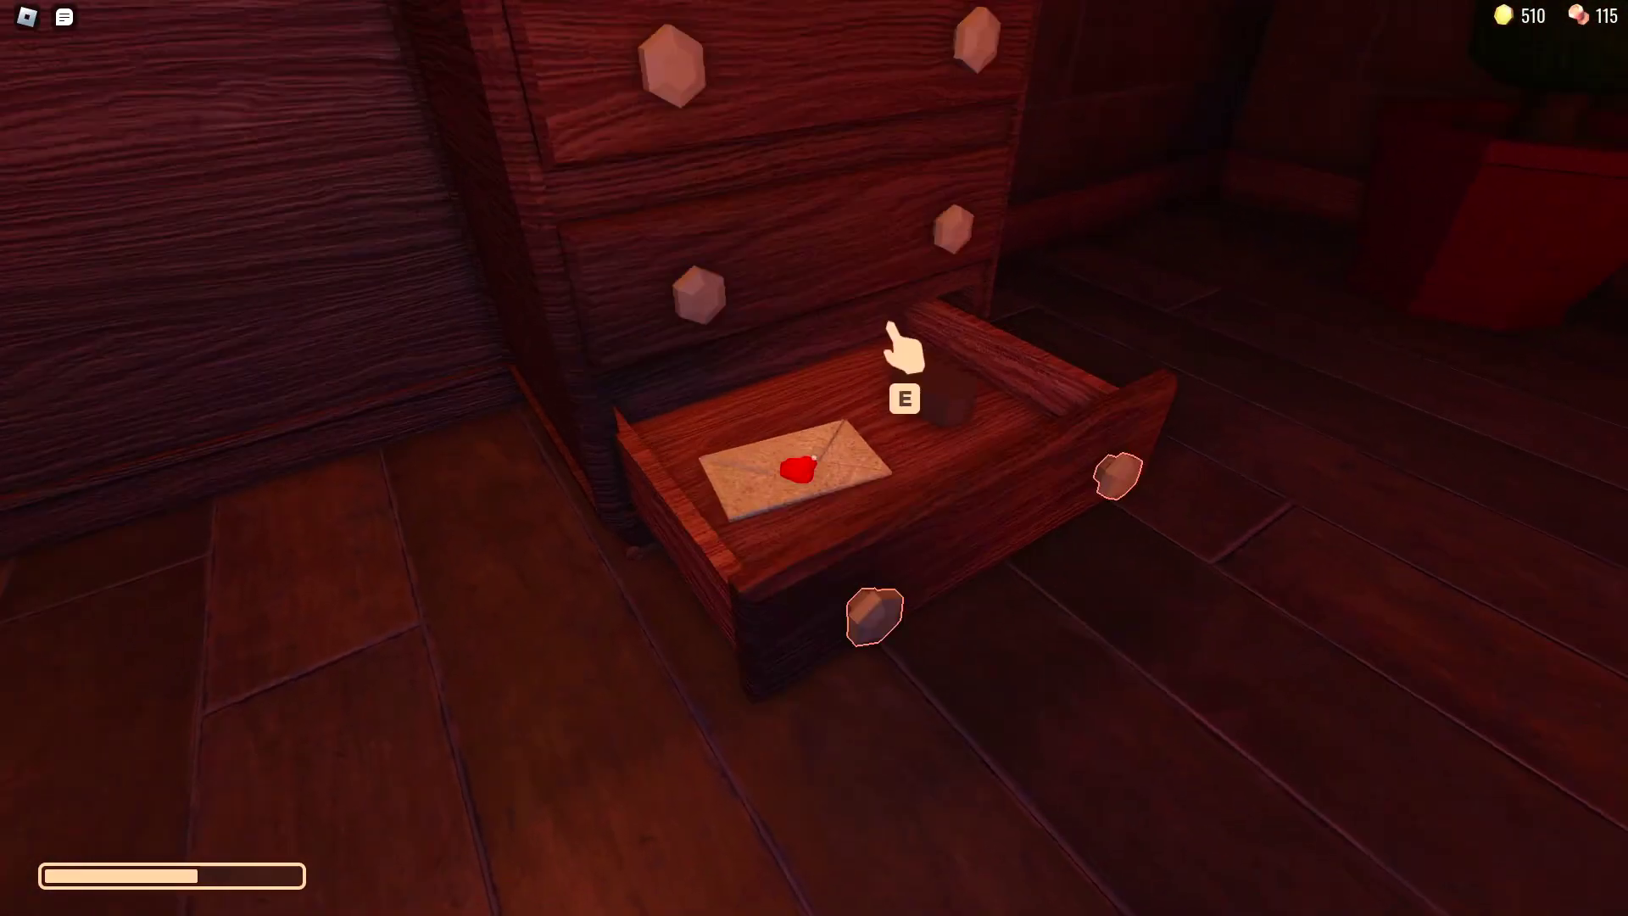
key("e")
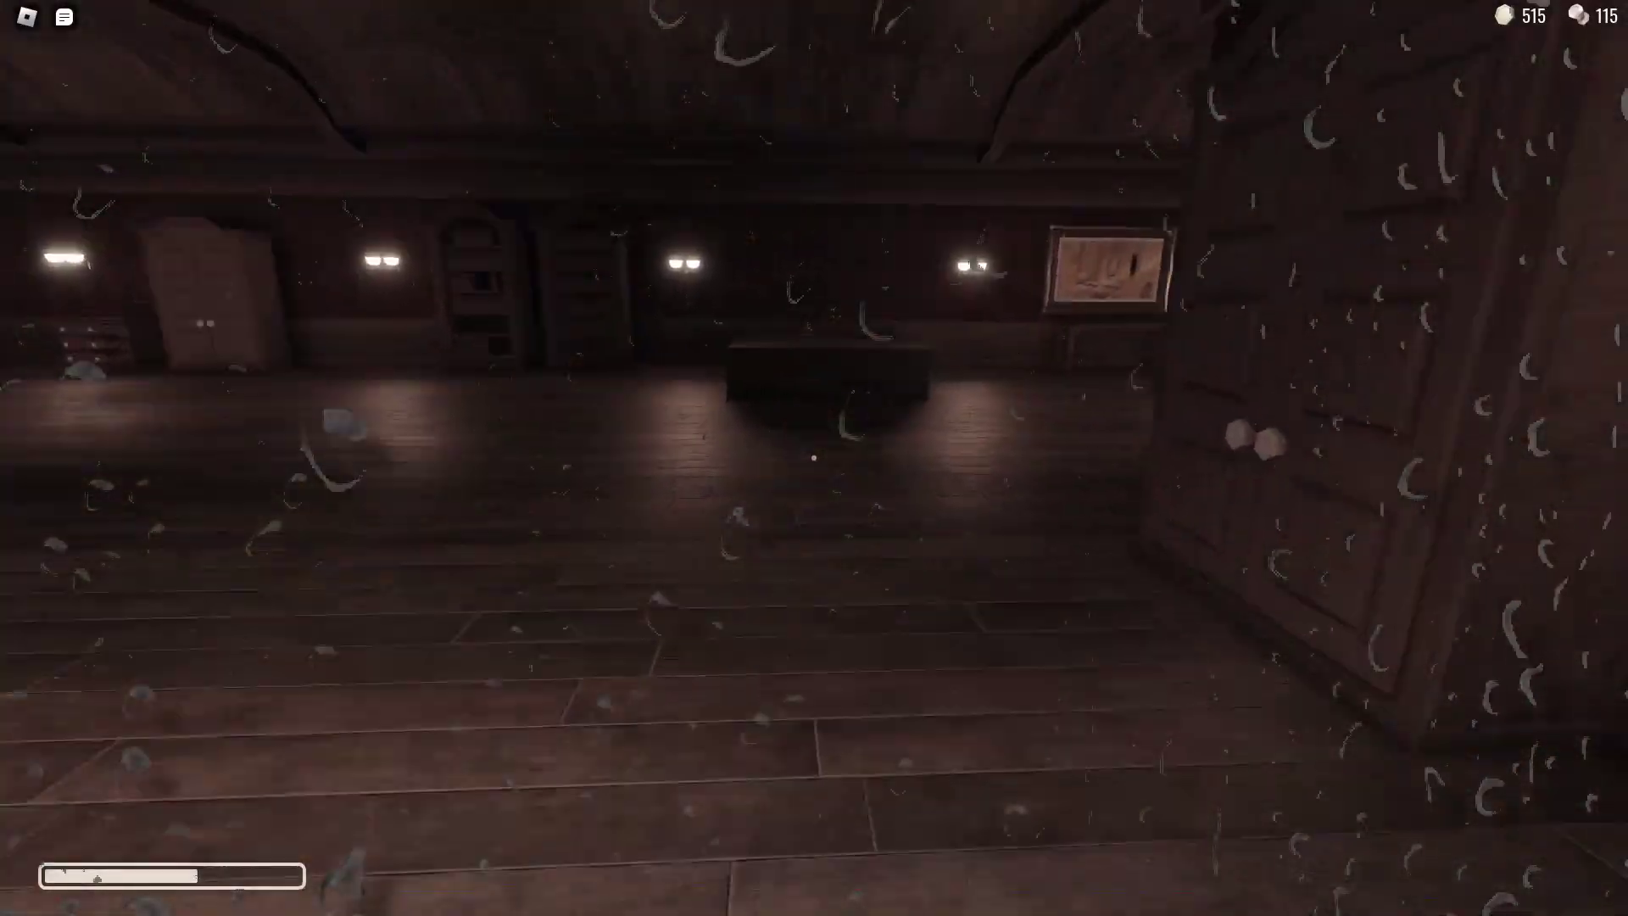
Step: Walk through the red-lit library halls past the pillar toward the wardrobe until attacked
key("w")
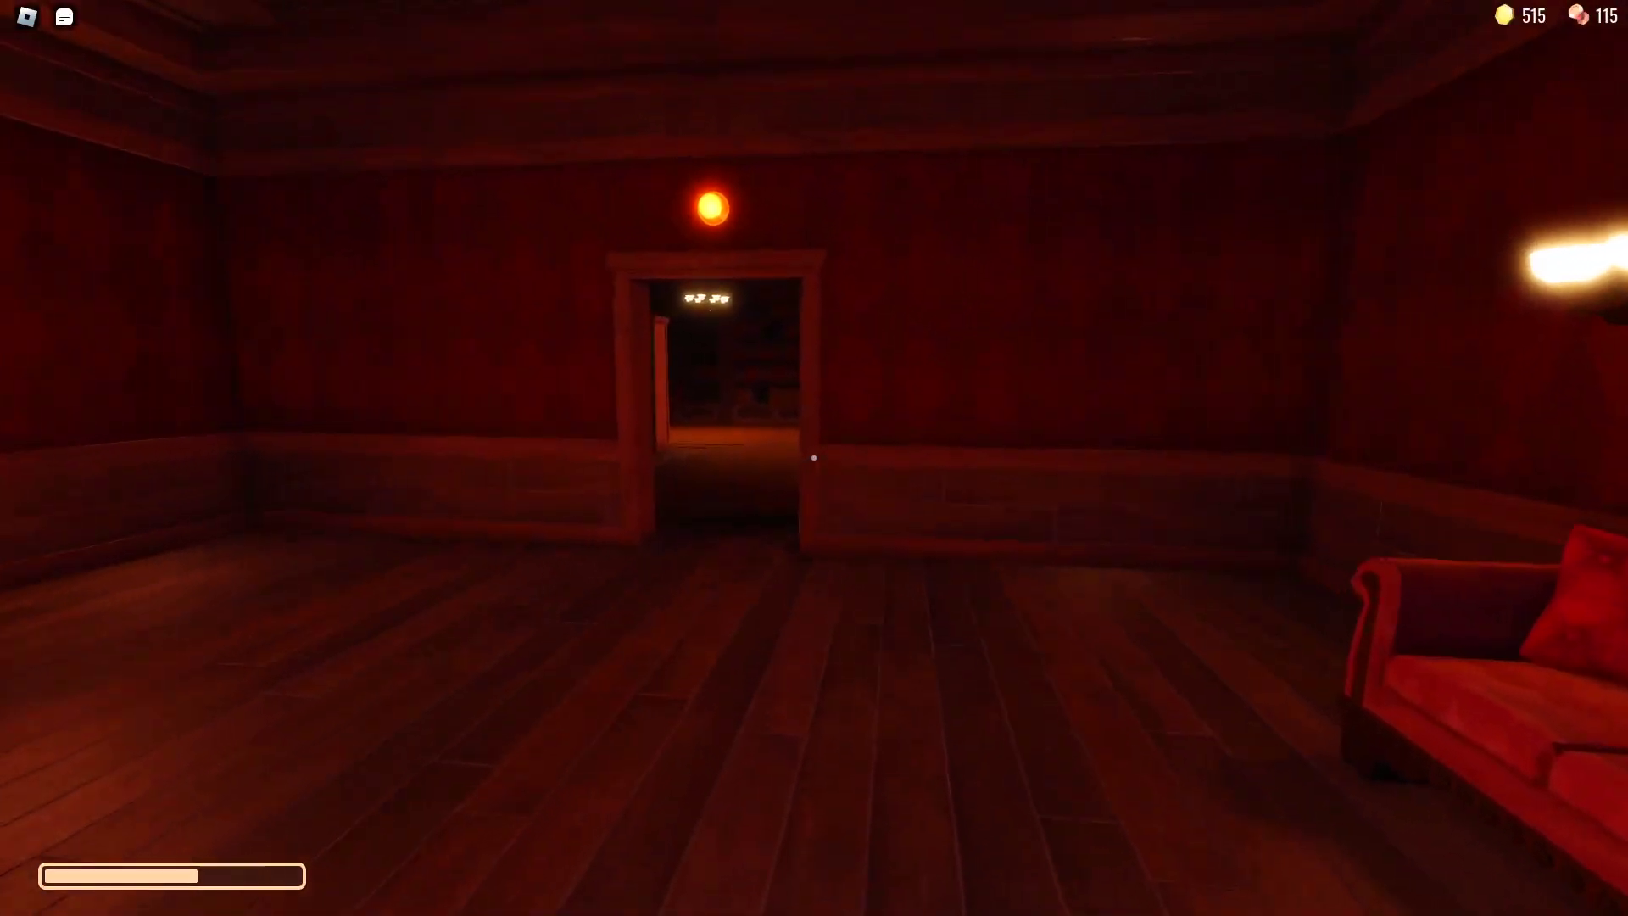
key("w")
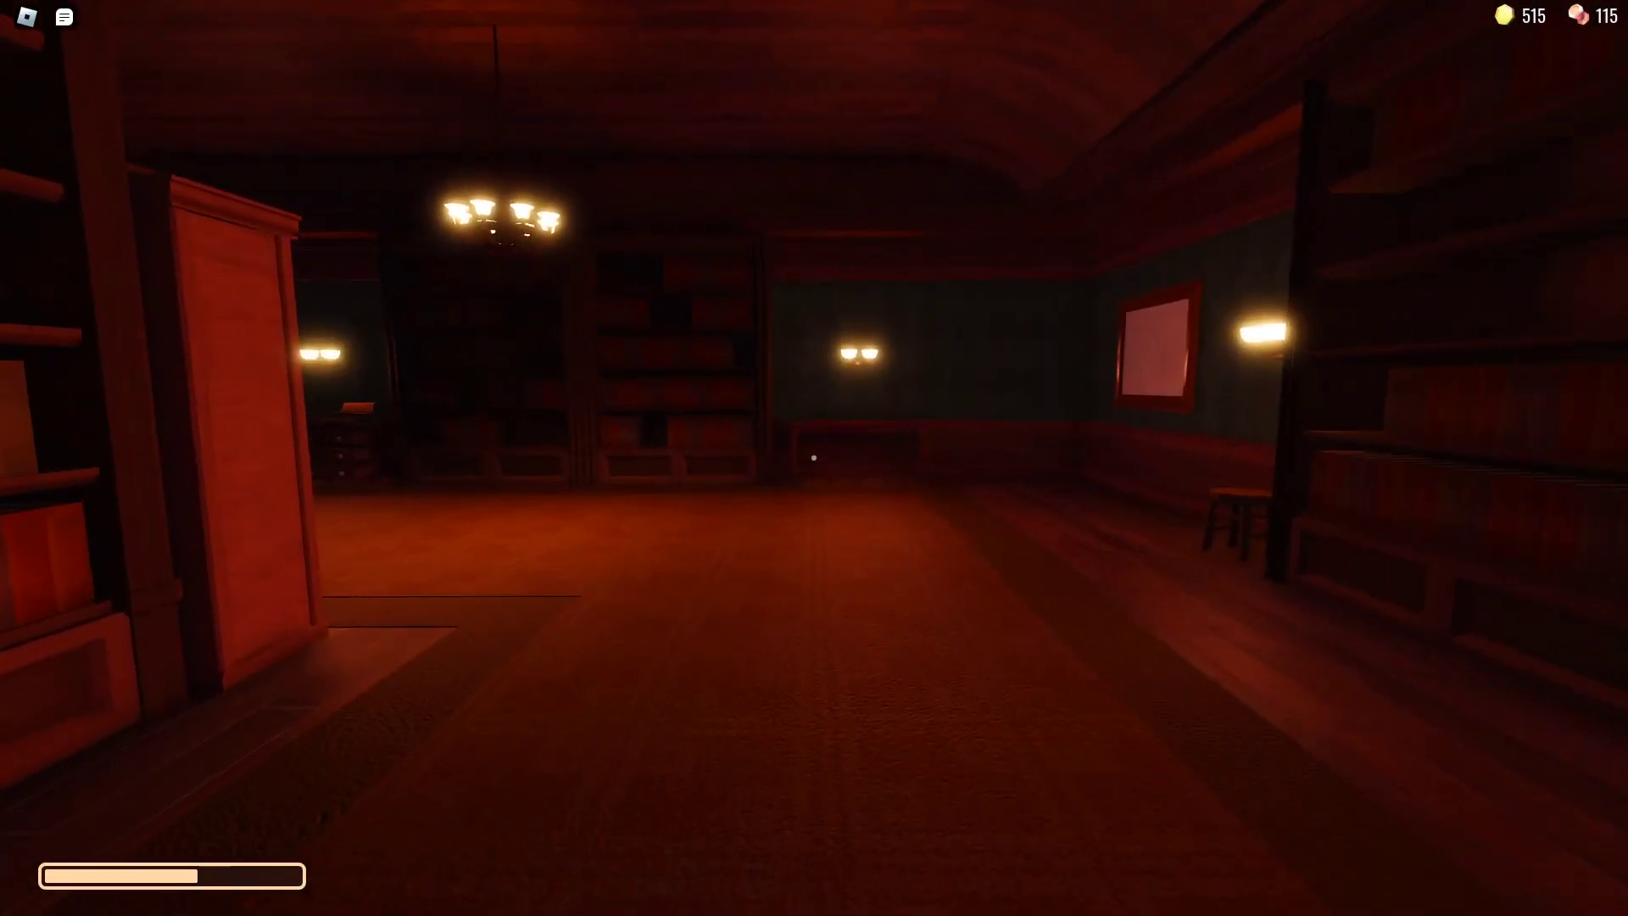
key("w")
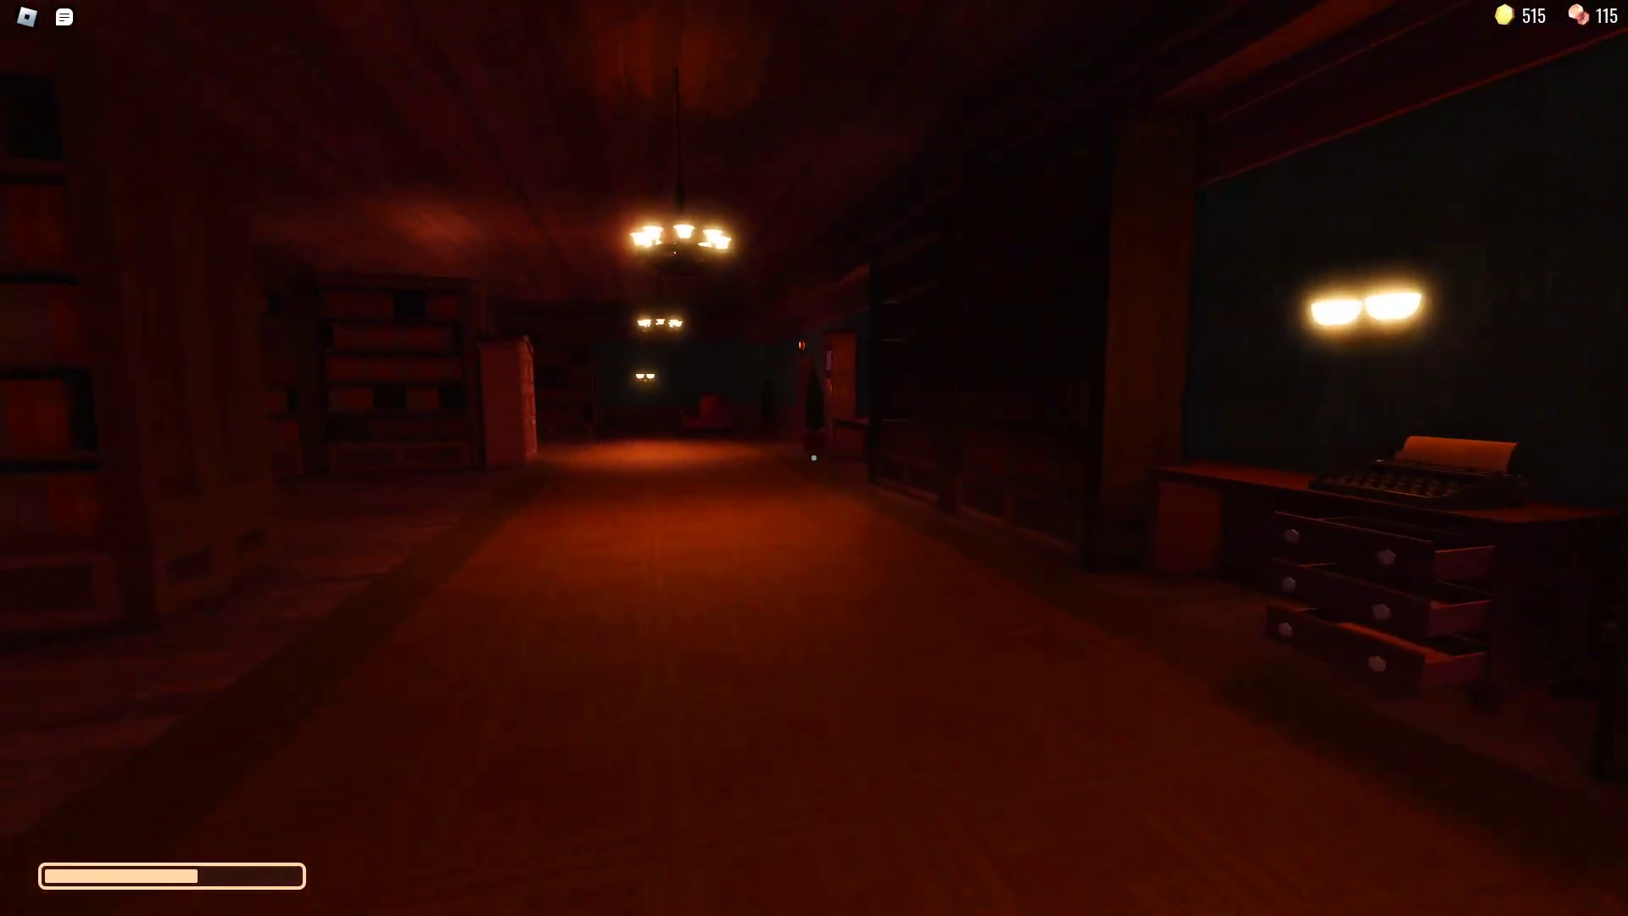
key("w")
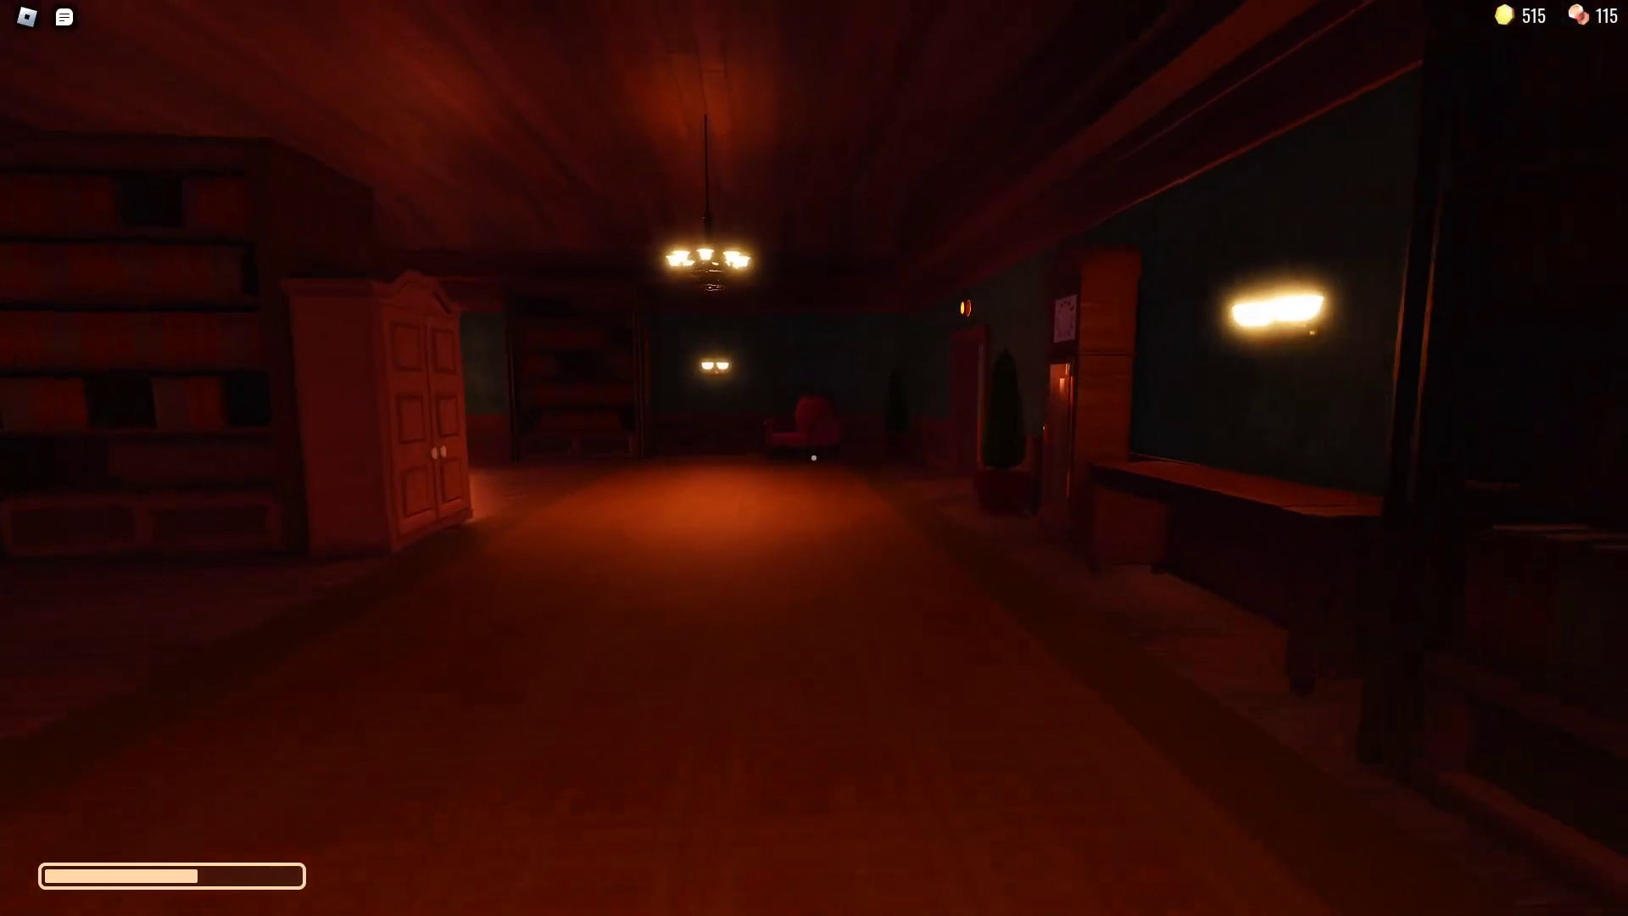
key("w")
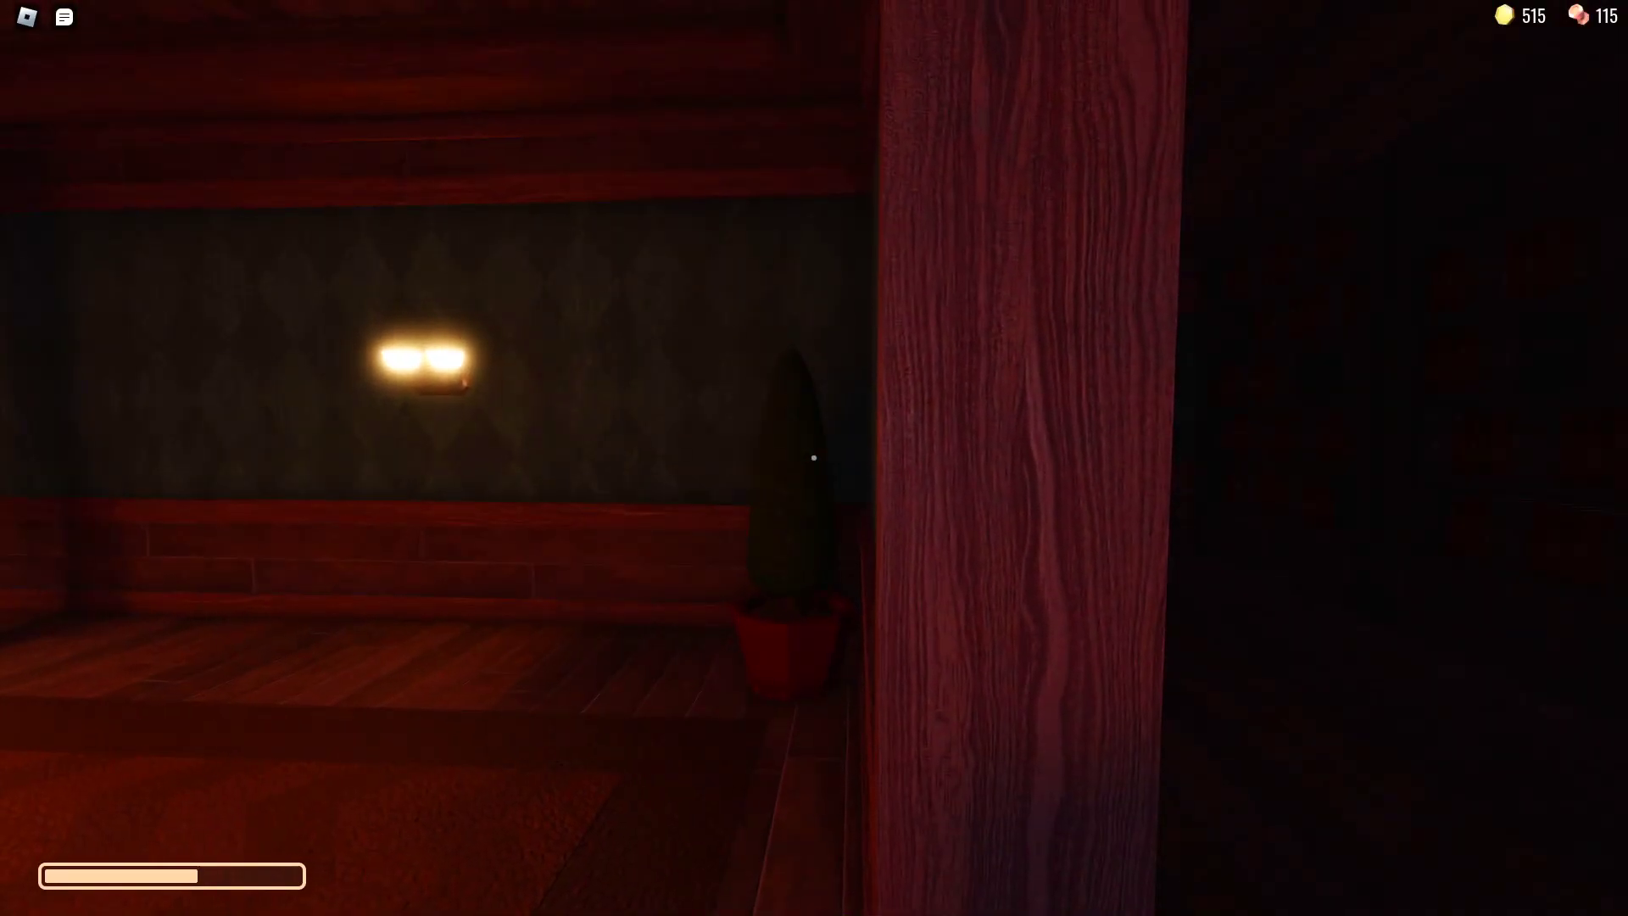
key("w")
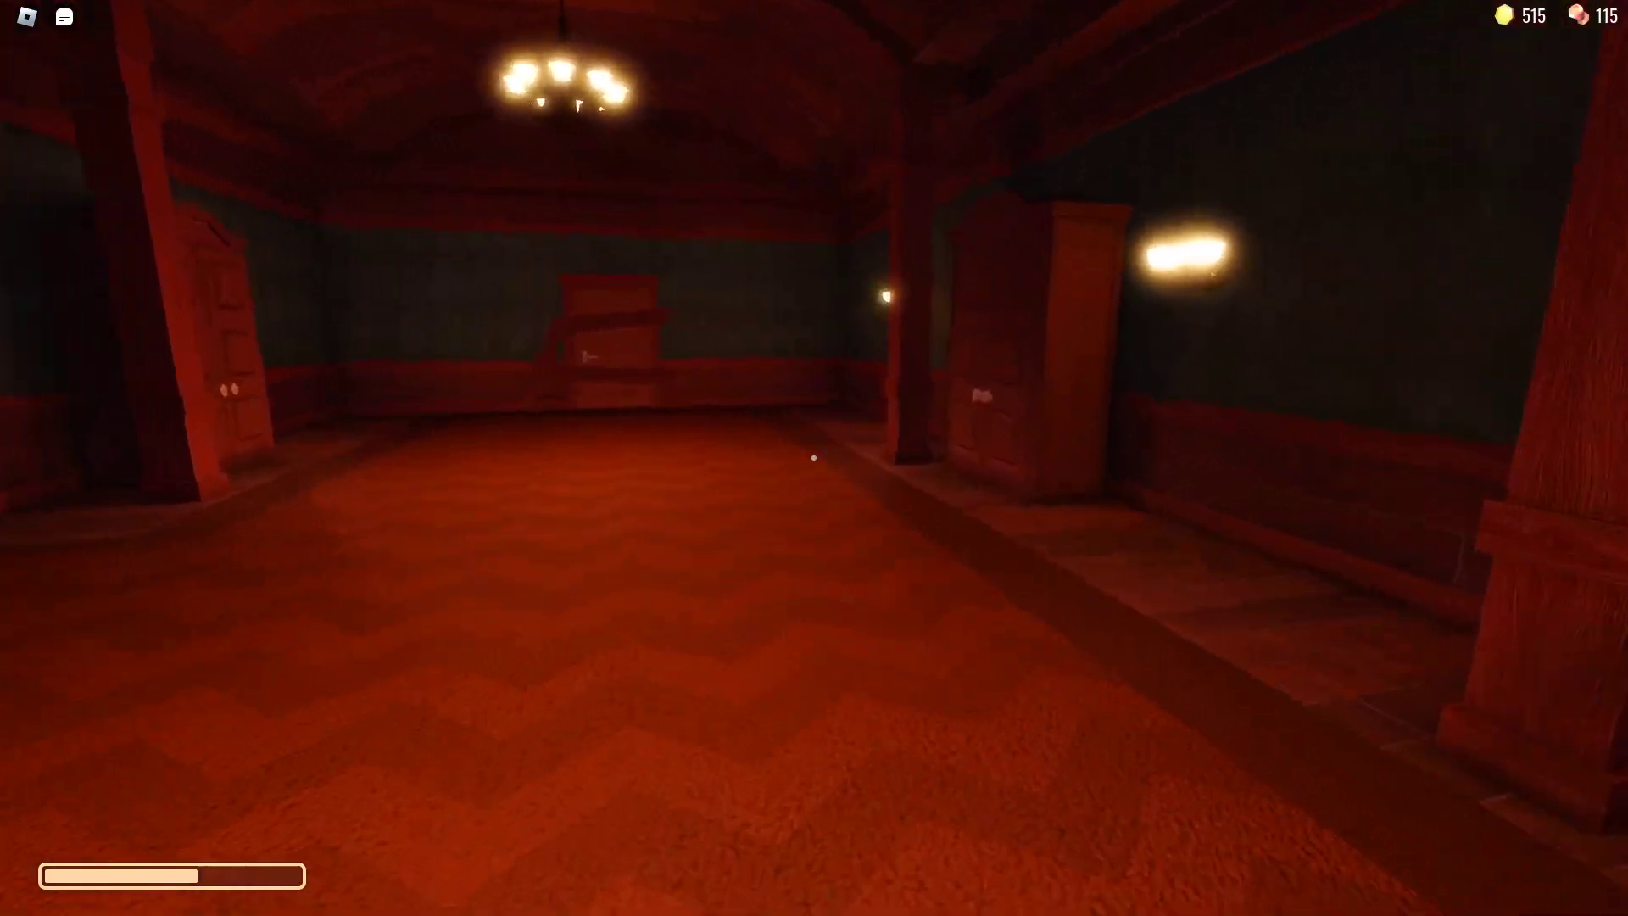
key("w")
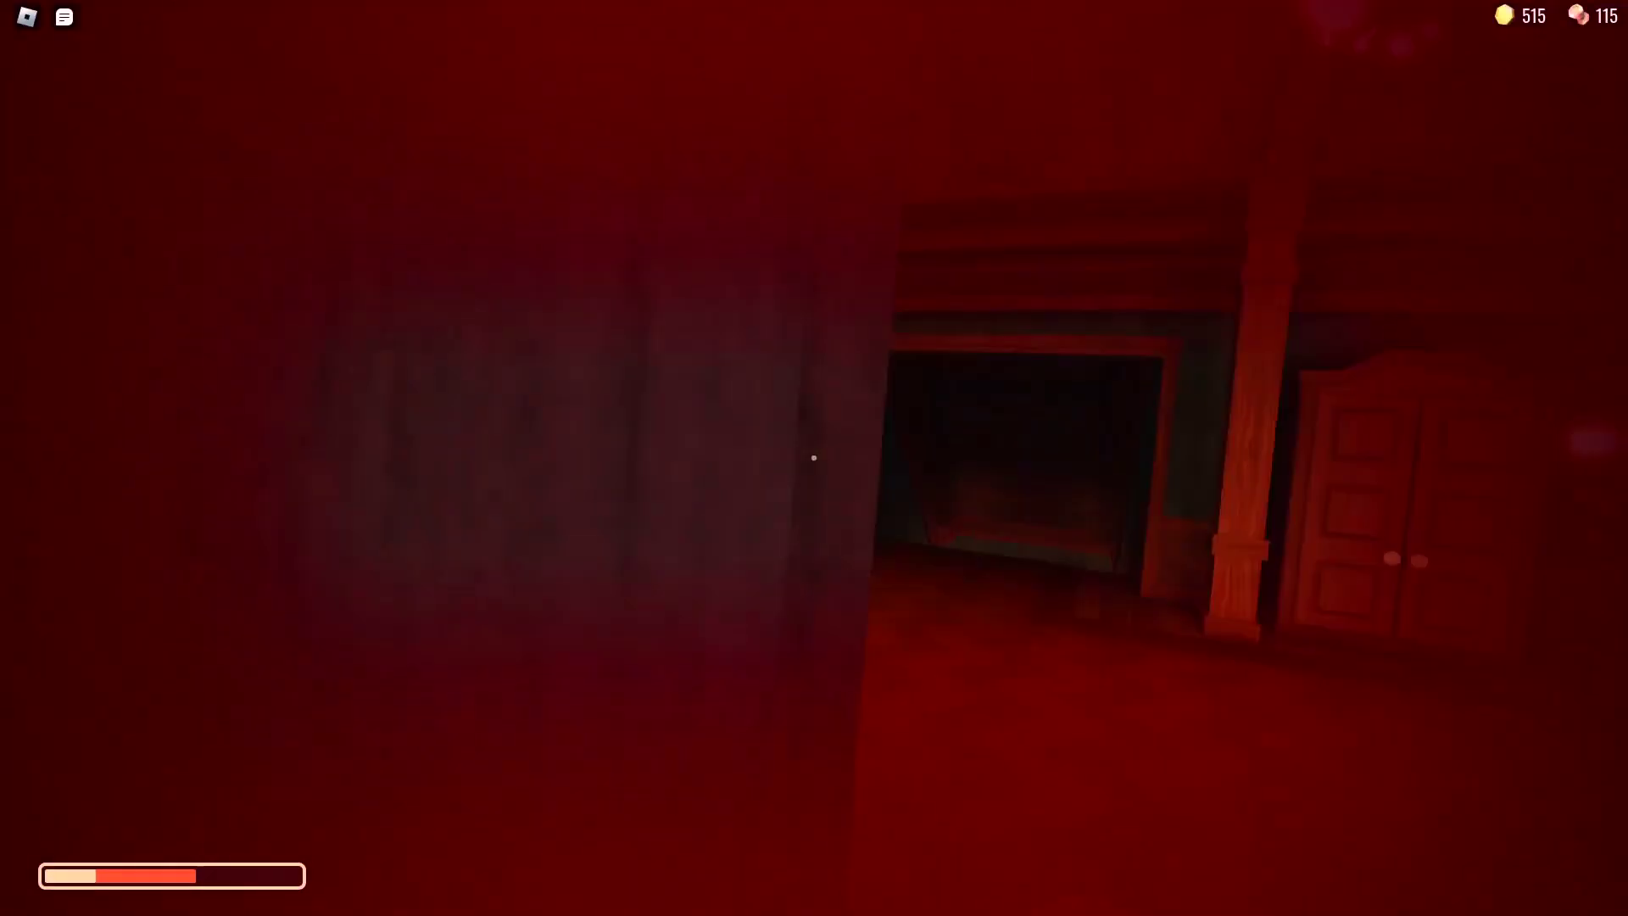